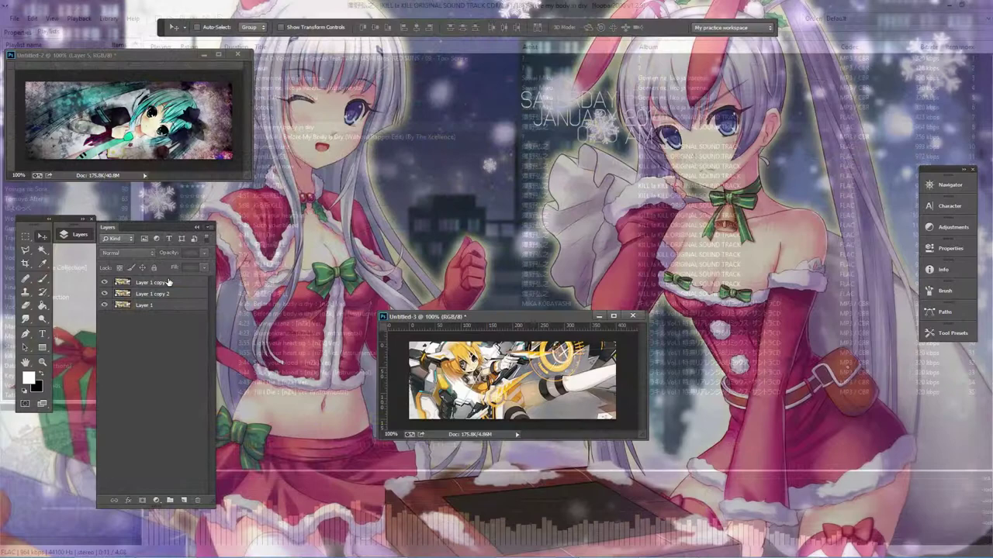
Duplicate the character layers into three more copies and select Layer 1 copy 5
right_click(167, 287)
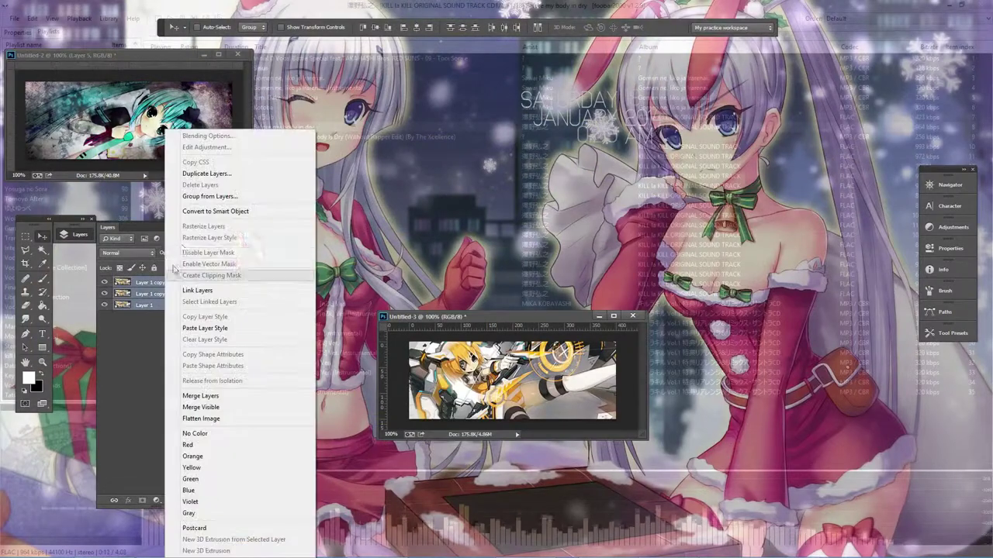
left_click(222, 170)
key("Return")
left_click(141, 284)
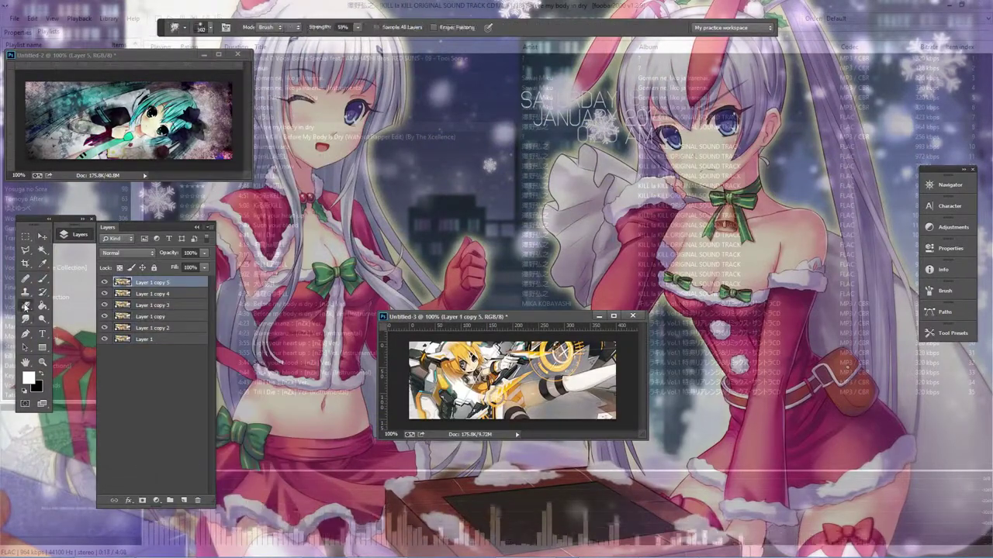
Liquify the top copy, rename it liquify and compare it on and off
key("e")
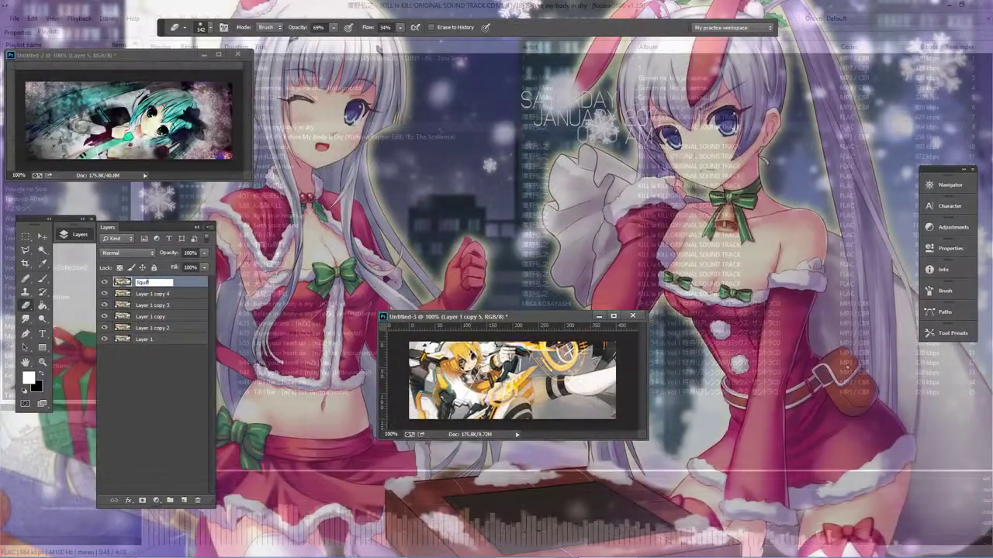
type("ify")
key("Return")
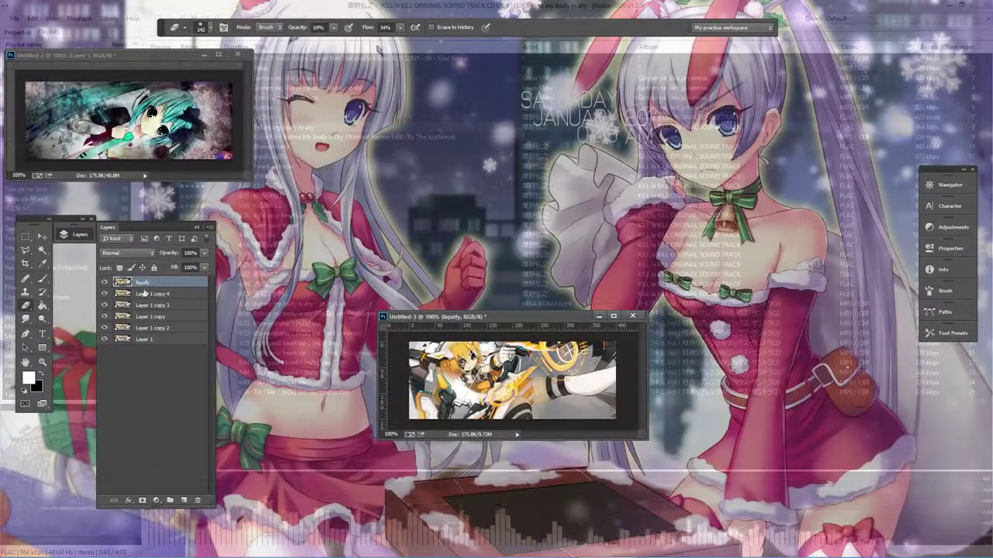
left_click(105, 282)
left_click(105, 283)
left_click(105, 282)
Add a layer mask to liquify and Paint Bucket it black
left_click(106, 284)
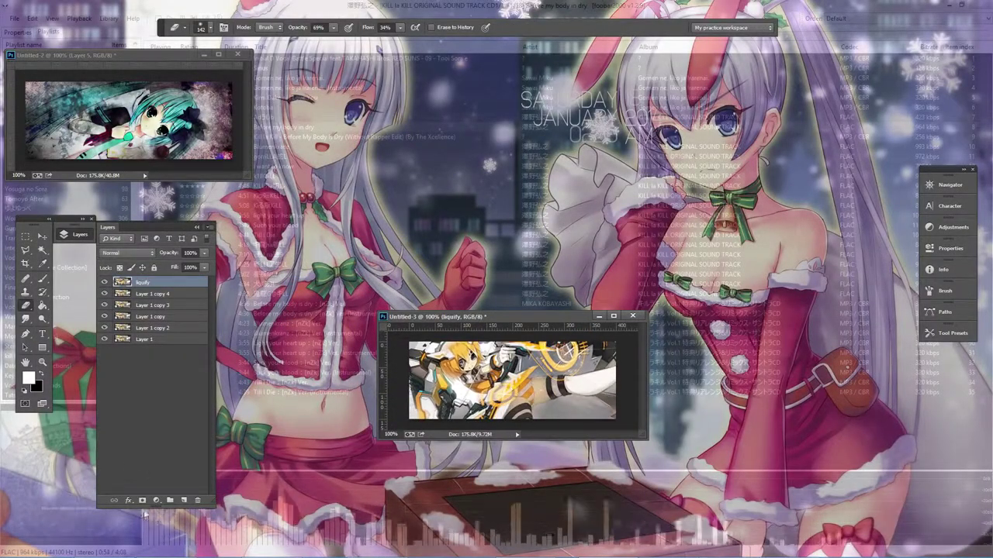
left_click(142, 500)
left_click(41, 373)
left_click(43, 305)
left_click(520, 396)
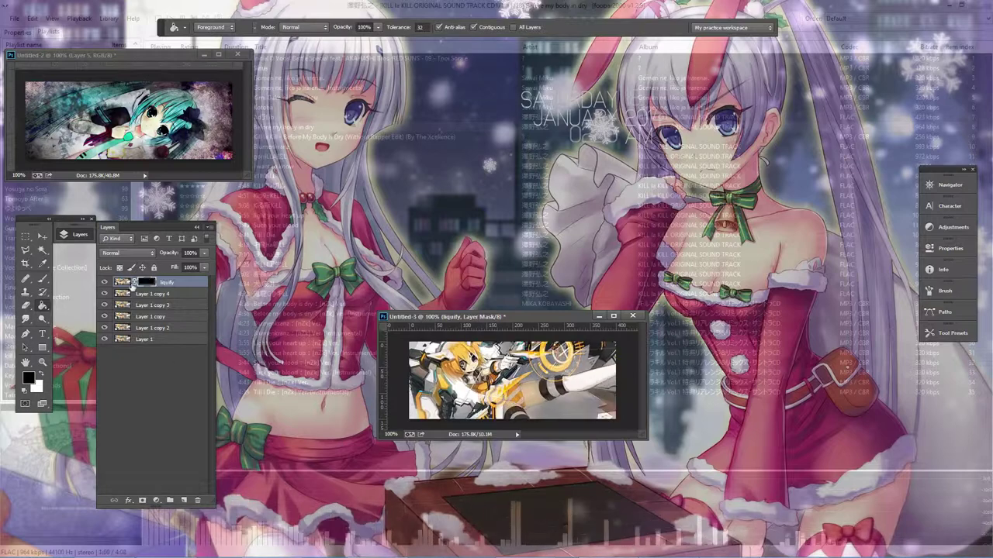
left_click(152, 294)
key("x")
left_click(26, 319)
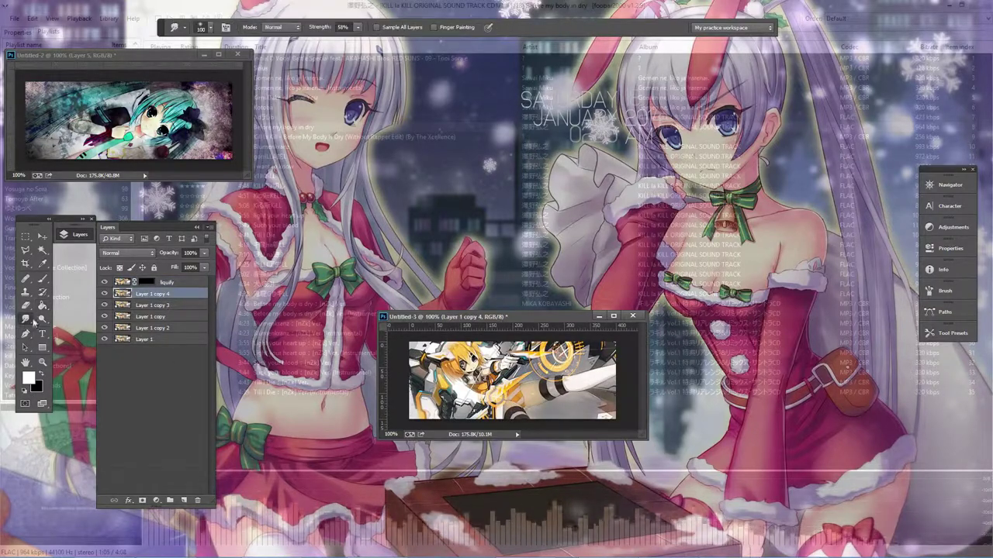
Smudge Layer 1 copy 4 across the canvas with a 195 px smudge brush
right_click(465, 364)
left_click_drag(528, 277, 558, 277)
key("Return")
mouse_move(434, 365)
left_mouse_down()
mouse_move(458, 380)
mouse_move(612, 368)
mouse_move(465, 392)
mouse_move(419, 388)
left_mouse_up()
Rename the smudged copy to smudged and fill its layer mask black
double_click(159, 294)
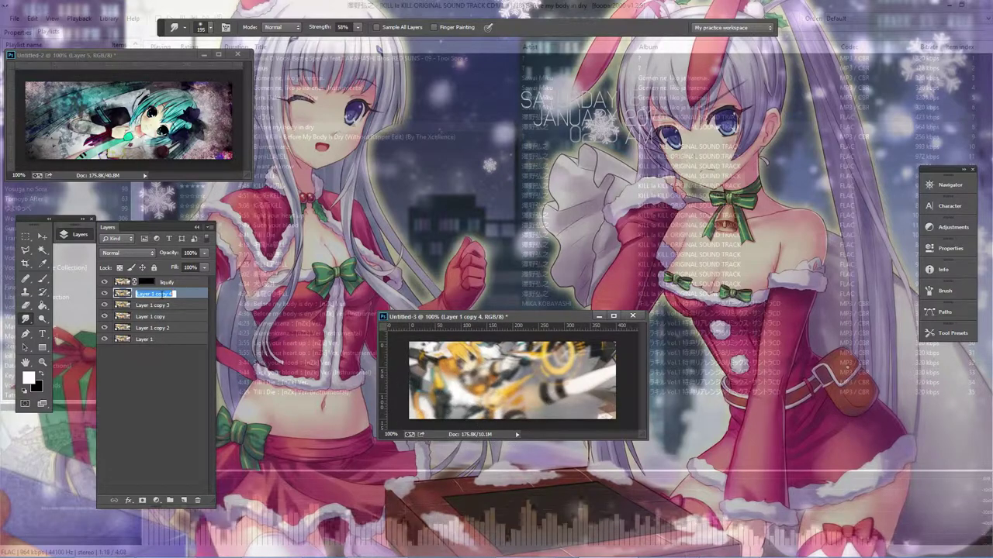
type("smudged")
key("Return")
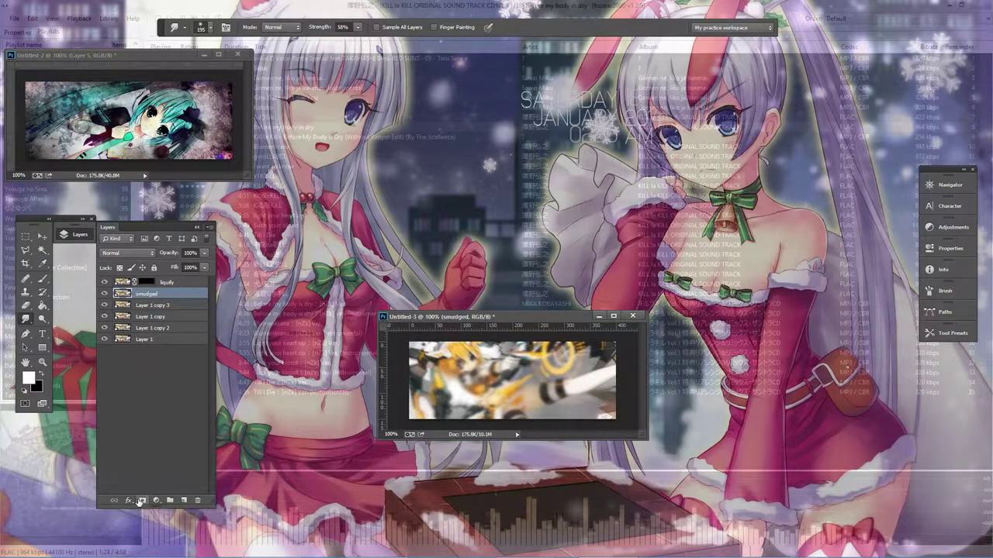
left_click(141, 500)
left_click(43, 305)
left_click(470, 358)
Apply Unsharp Mask (103%, 0.2 px) to Layer 1 copy 3 in two passes
left_click(155, 305)
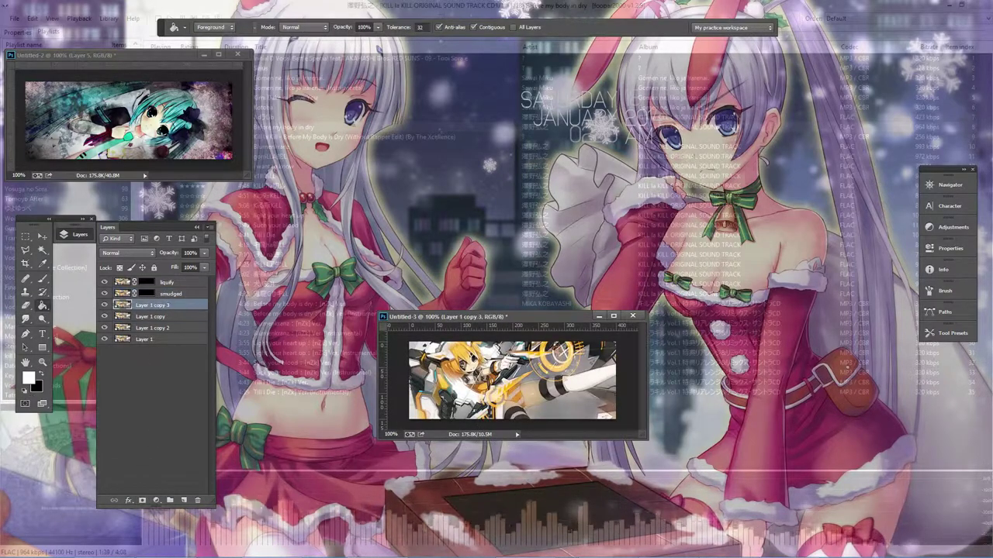
key("ctrl+alt+f")
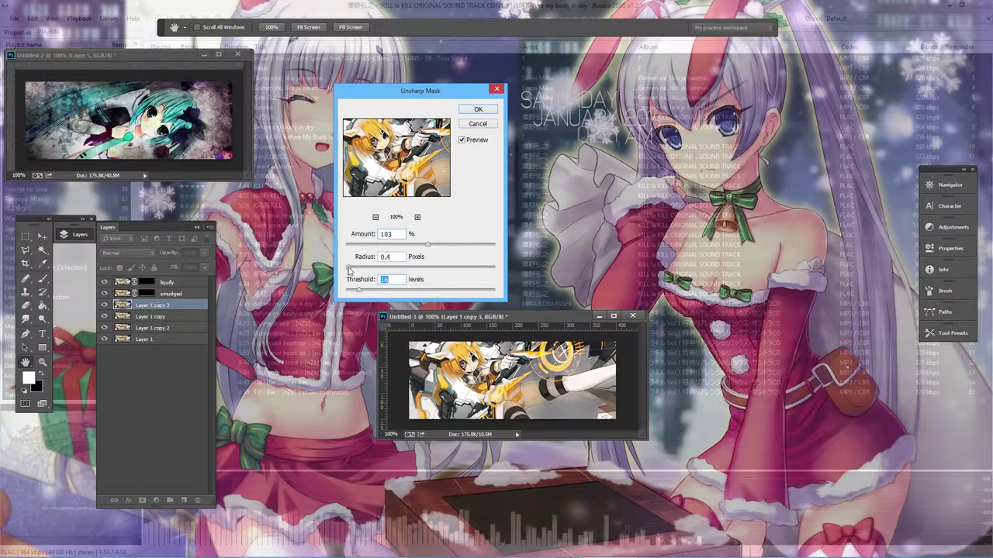
left_click(478, 111)
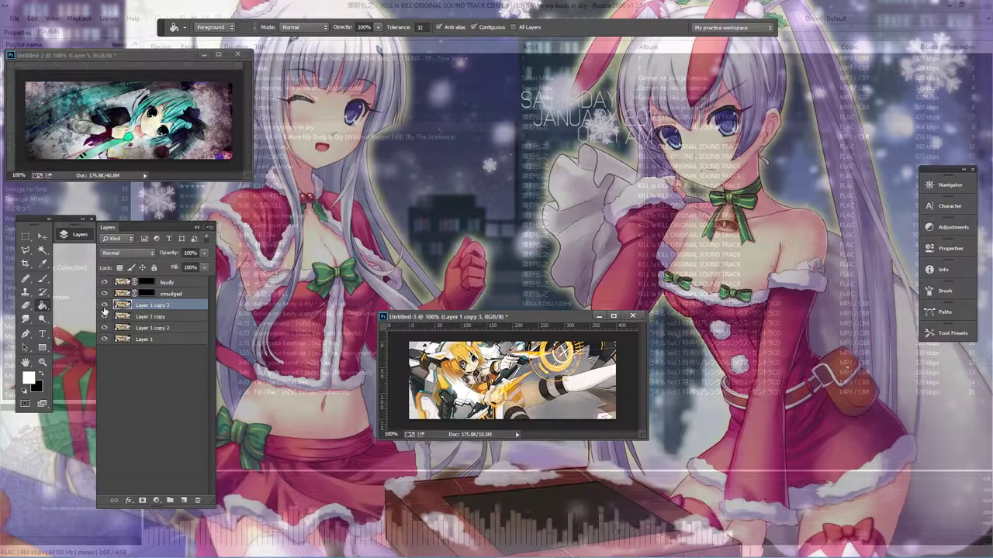
key("ctrl+alt+f")
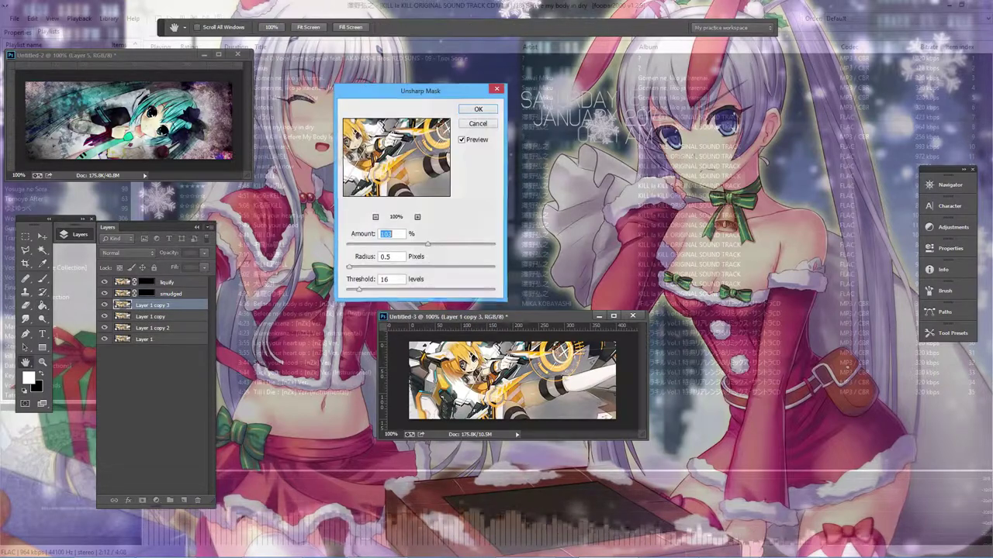
left_click(353, 291)
key("Return")
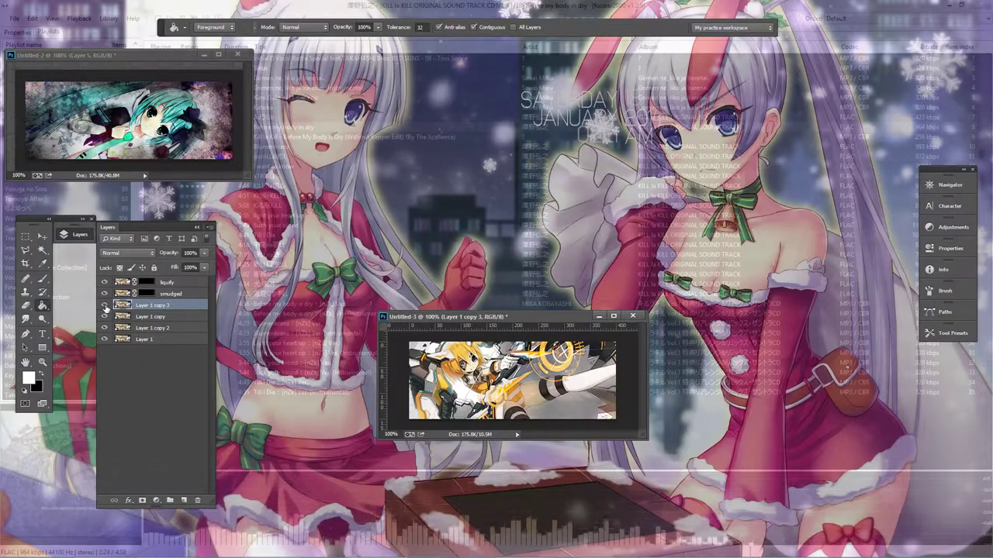
Rename the sharpened copy to sharpened and move it below Layer 1 copy
double_click(153, 305)
type("sharpene")
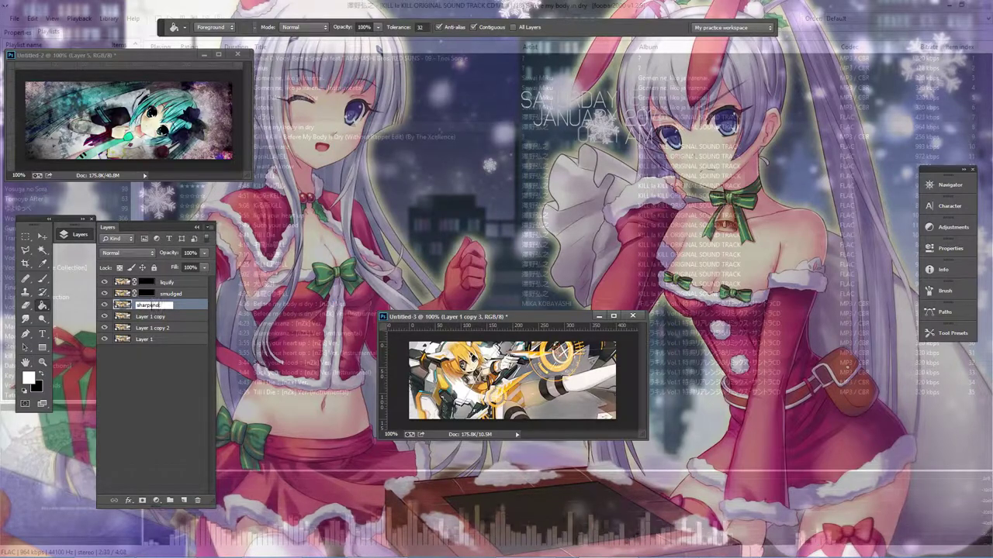
type("d")
key("Return")
left_click_drag(151, 316, 151, 302)
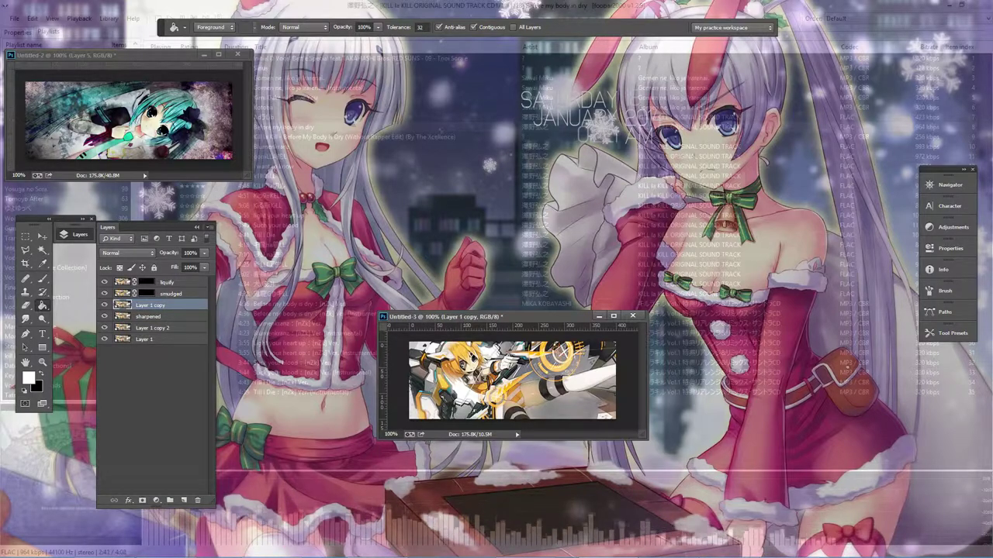
Blend Layer 1 copy as Multiply at 51% opacity
key("ctrl+alt+f")
key("Escape")
left_click(128, 253)
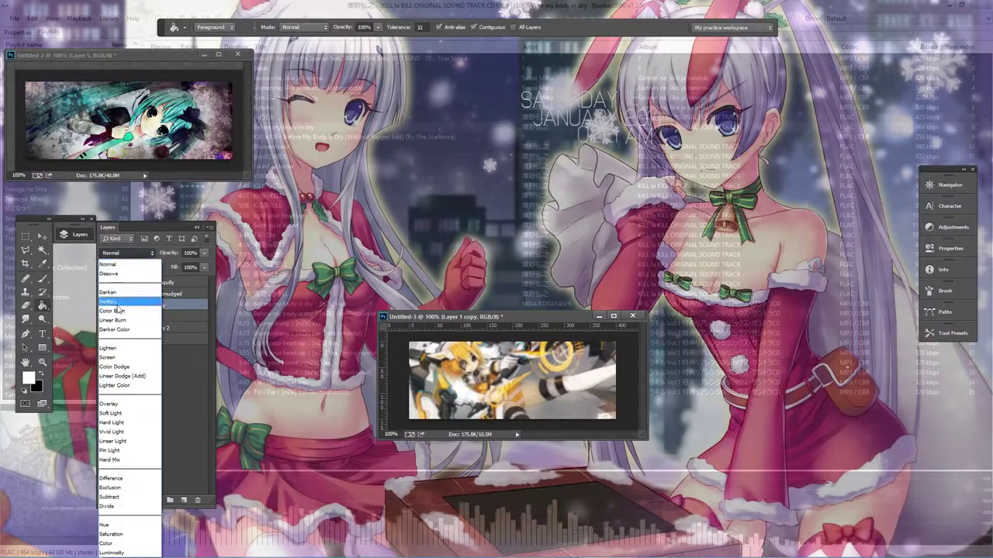
left_click(128, 285)
left_click_drag(204, 253, 184, 267)
Adjust the eraser brush size and rename Layer 1 copy to g-b
key("e")
right_click(514, 378)
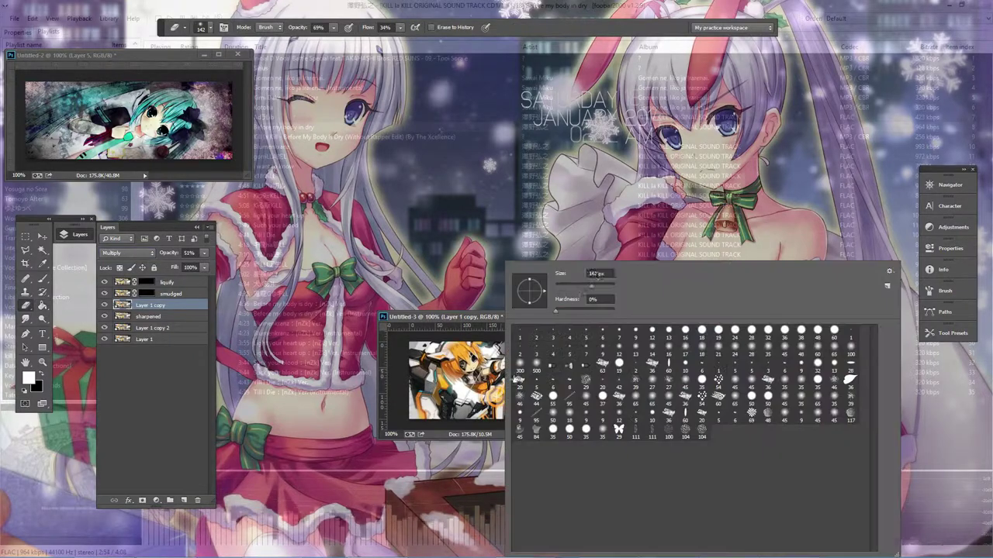
right_click(522, 303)
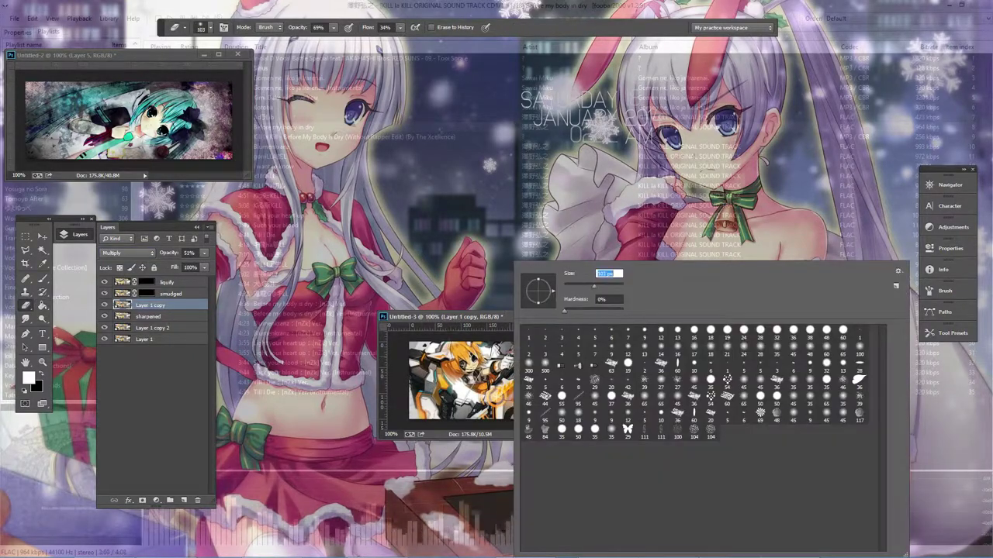
key("Return")
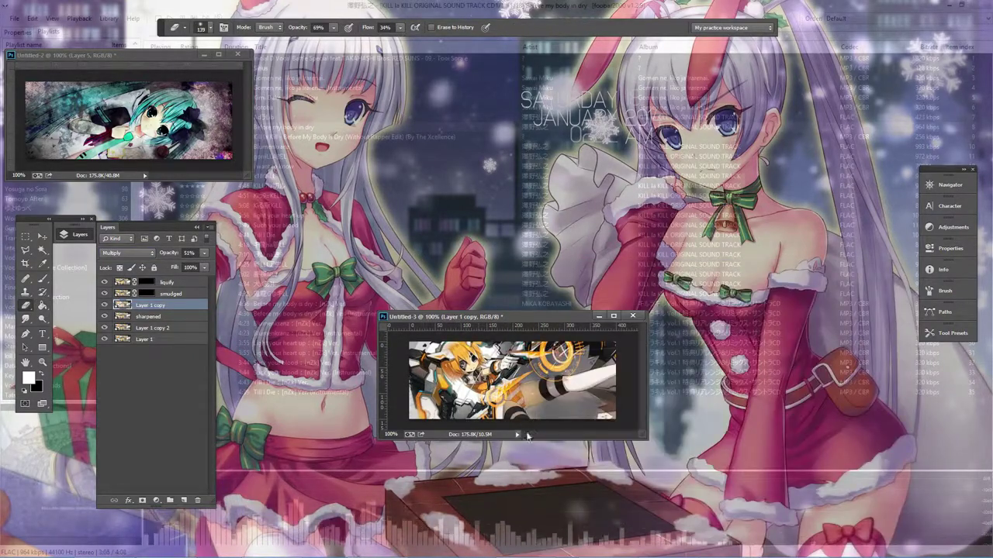
type("grb")
key("Return")
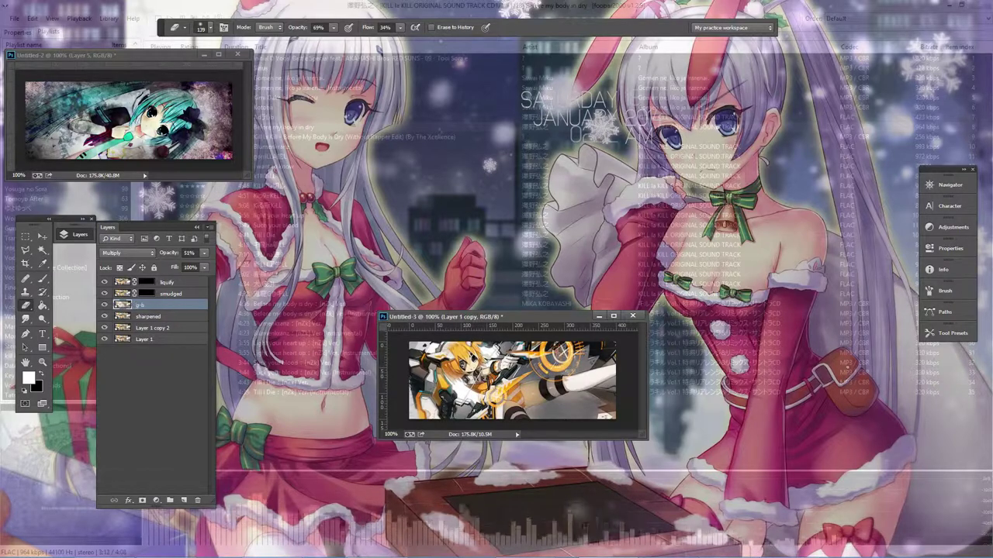
Hide Layer 1 copy 2 and rename Layer 1 to master
left_click(104, 327)
double_click(145, 339)
type("master")
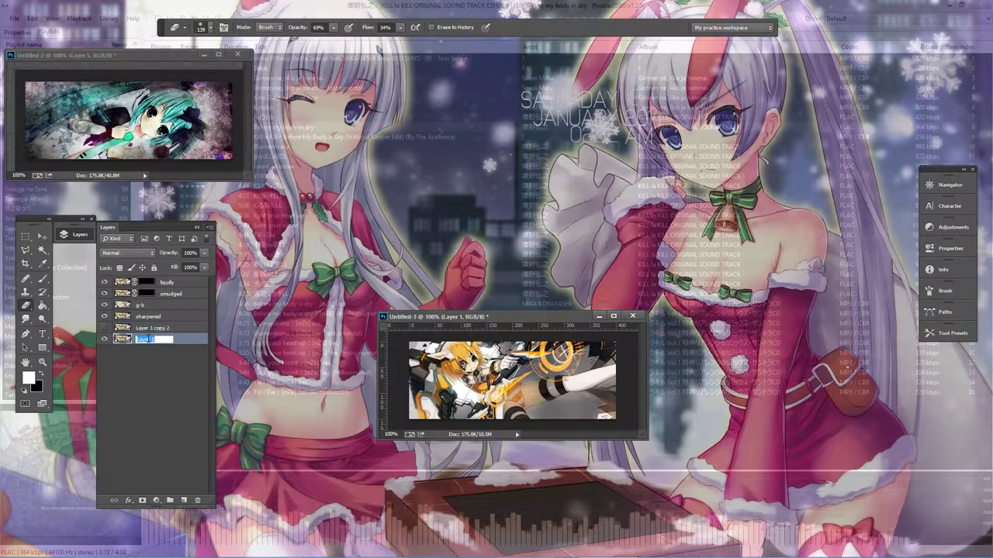
key("Return")
Add a new black-filled layer at the top of the stack
left_click(155, 283)
key("ctrl+shift+alt+n")
key("x")
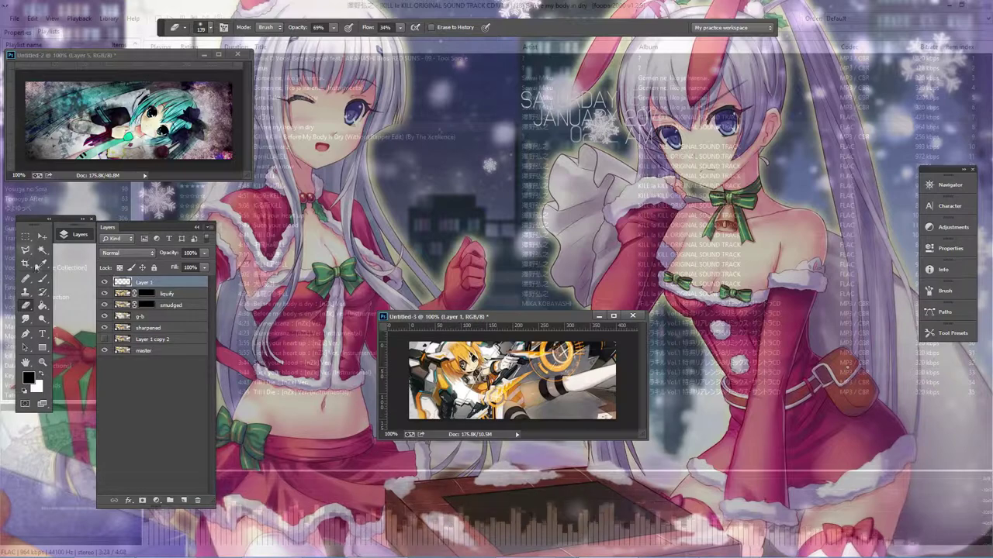
left_click(520, 391)
Give the new layer a Stroke style, 0% fill, and name it boarders
right_click(151, 282)
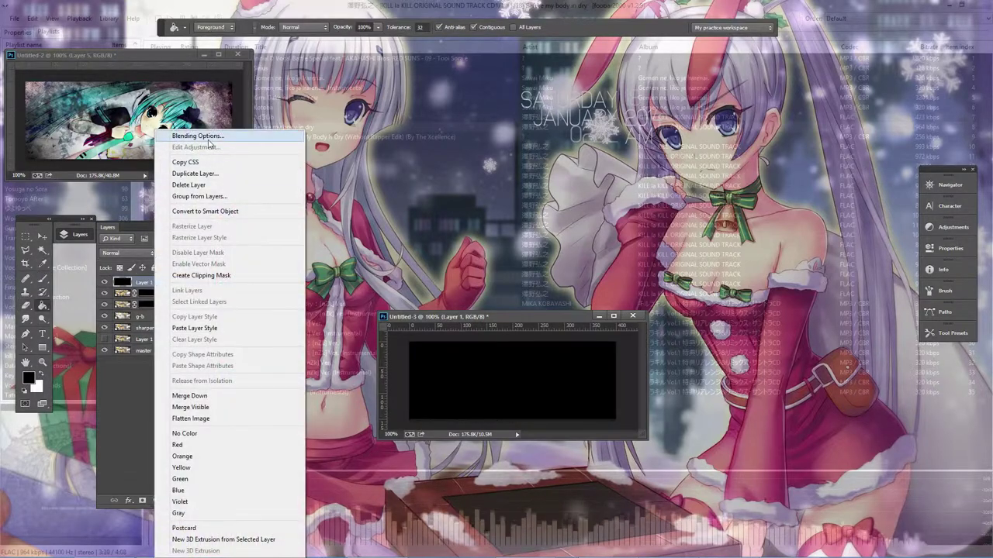
left_click(186, 133)
left_click(80, 143)
left_click(351, 84)
left_click_drag(204, 267, 159, 276)
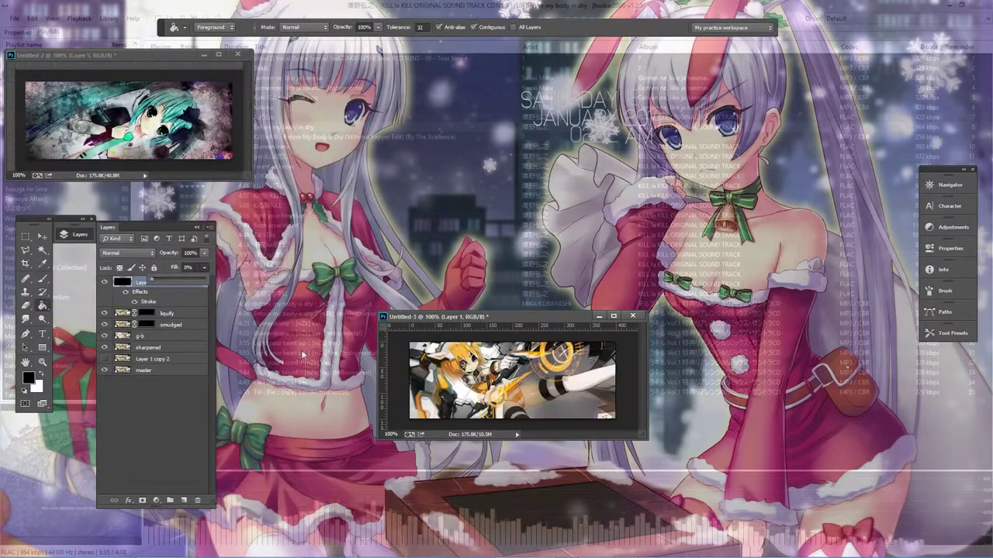
left_click(205, 283)
double_click(142, 283)
type("boarder")
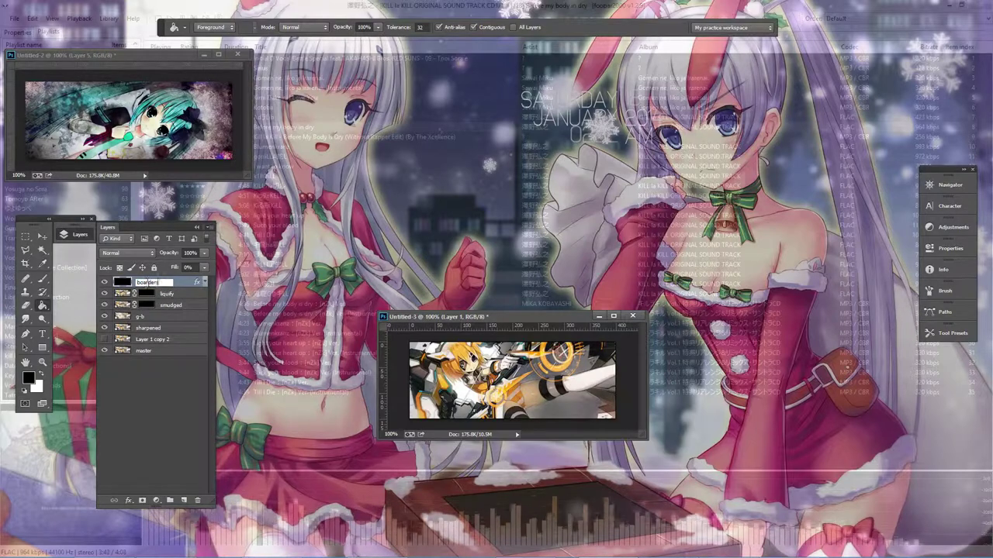
key("Return")
Paste the fire texture as a layer named t_t just below boarders
key("v")
key("ctrl+v")
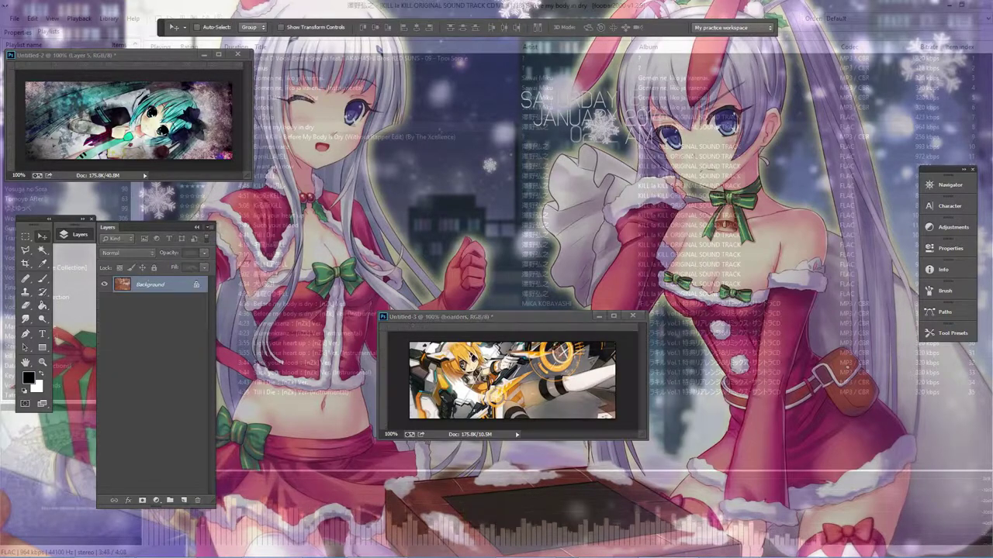
double_click(143, 282)
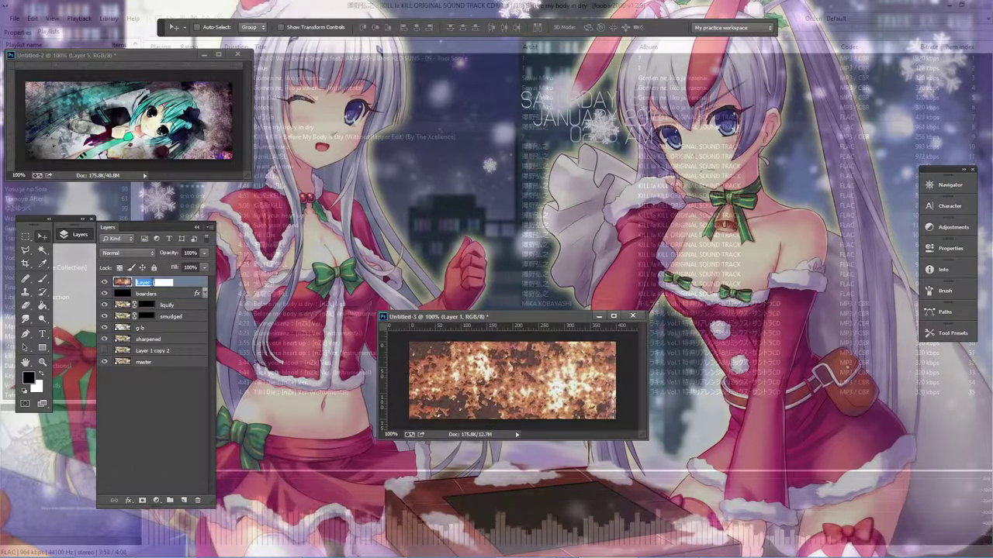
type("xt")
key("Return")
key("ctrl+bracketleft")
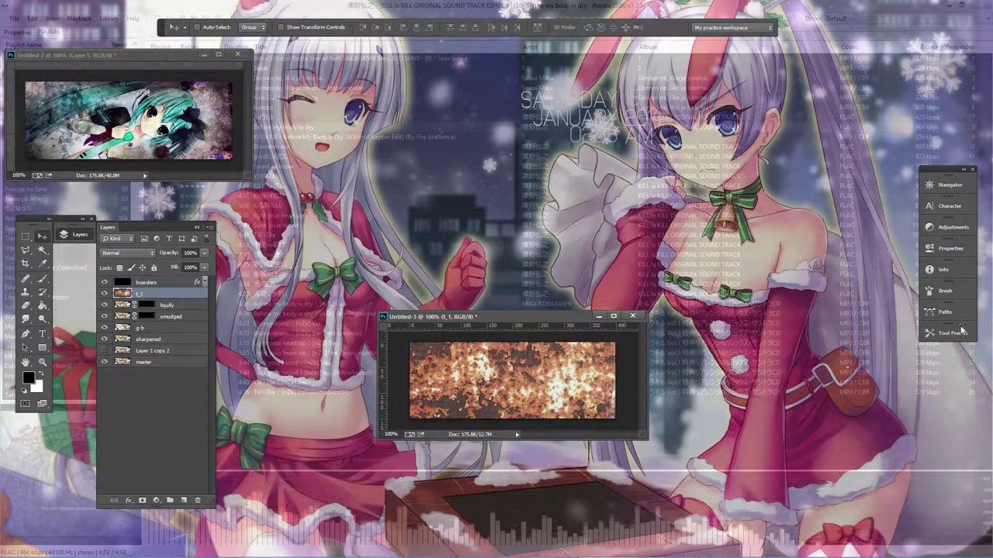
Cycle the t_t layer's blend modes and settle on Vivid Light
key("shift+plus")
key("shift+plus")
key("shift+plus")
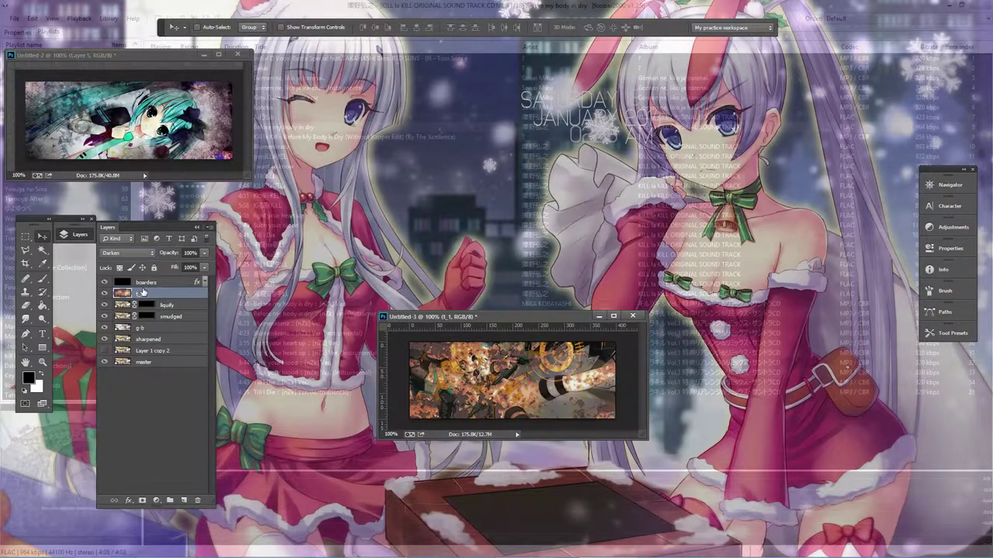
key("shift+plus")
key("shift+plus")
key("shift+plus")
key("shift+plus")
key("shift+plus")
key("shift+plus")
key("shift+plus")
key("shift+plus")
key("shift+plus")
key("shift+plus")
key("shift+plus")
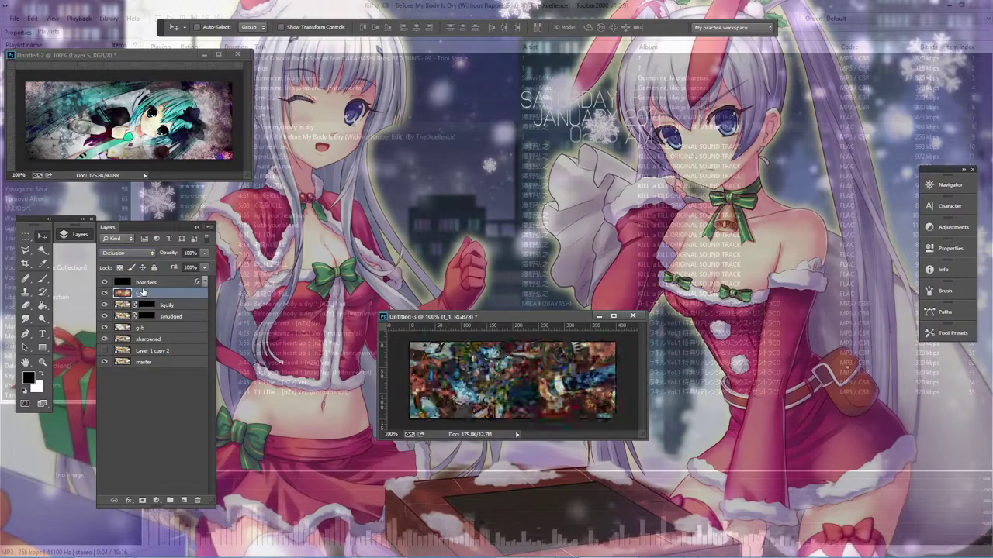
key("shift+plus")
key("shift+plus")
key("shift+plus")
key("shift+plus")
key("shift+plus")
key("shift+plus")
key("shift+plus")
key("shift+plus")
key("shift+plus")
key("shift+minus")
key("shift+minus")
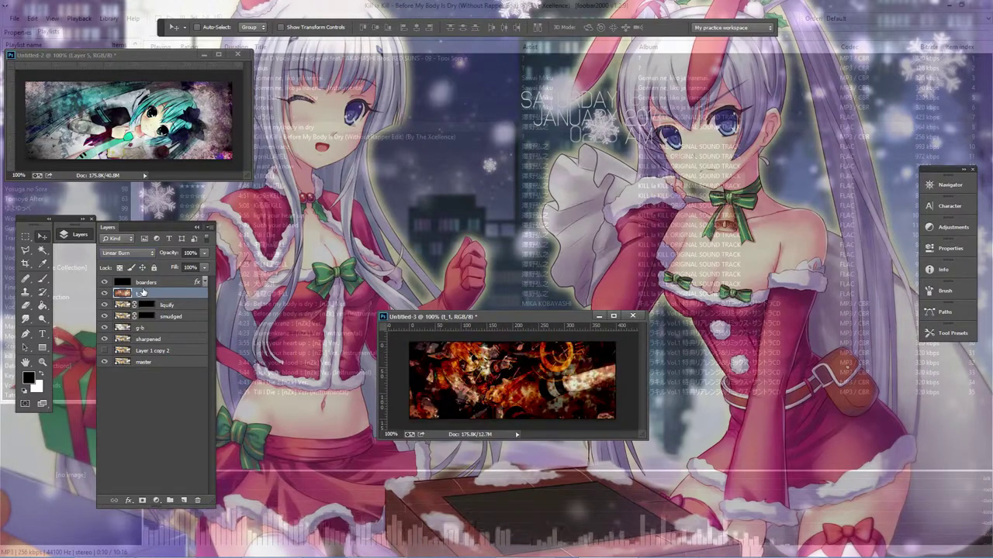
key("shift+minus")
key("shift+minus")
key("shift+minus")
key("shift+minus")
key("shift+minus")
key("shift+minus")
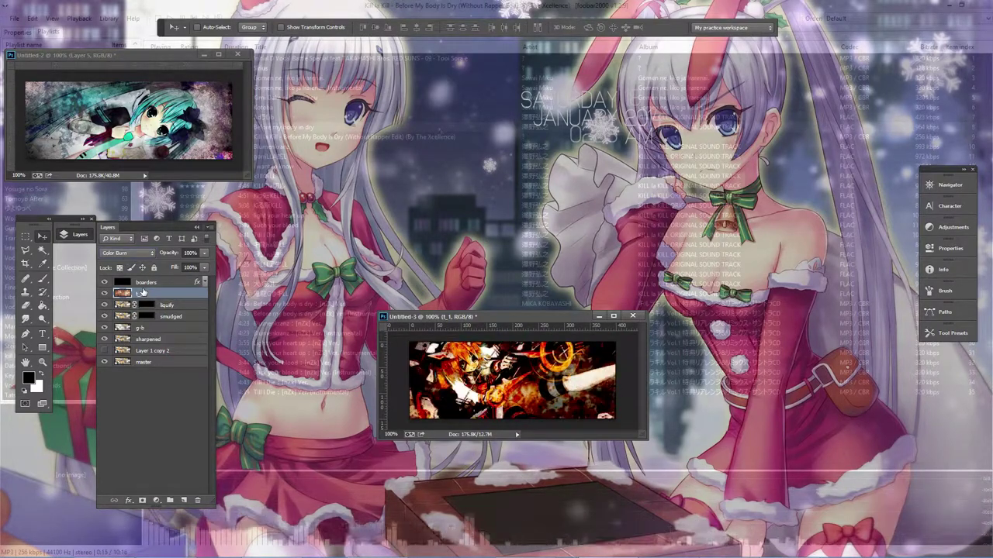
key("shift+plus")
key("shift+plus")
key("shift+plus")
key("shift+plus")
key("shift+plus")
key("shift+plus")
key("shift+plus")
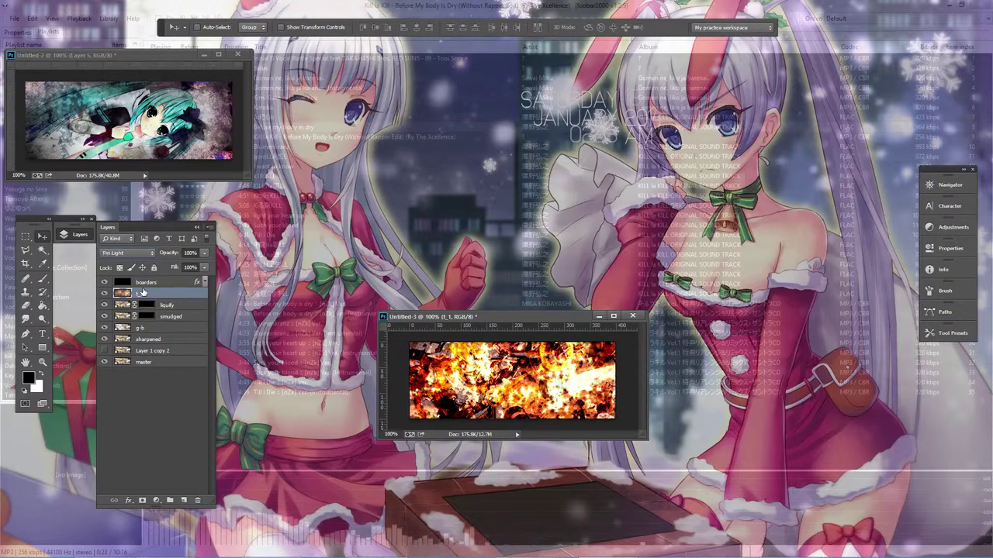
key("shift+plus")
Lower t_t's opacity to 54% and set a 156 px brush
left_click_drag(203, 259, 176, 264)
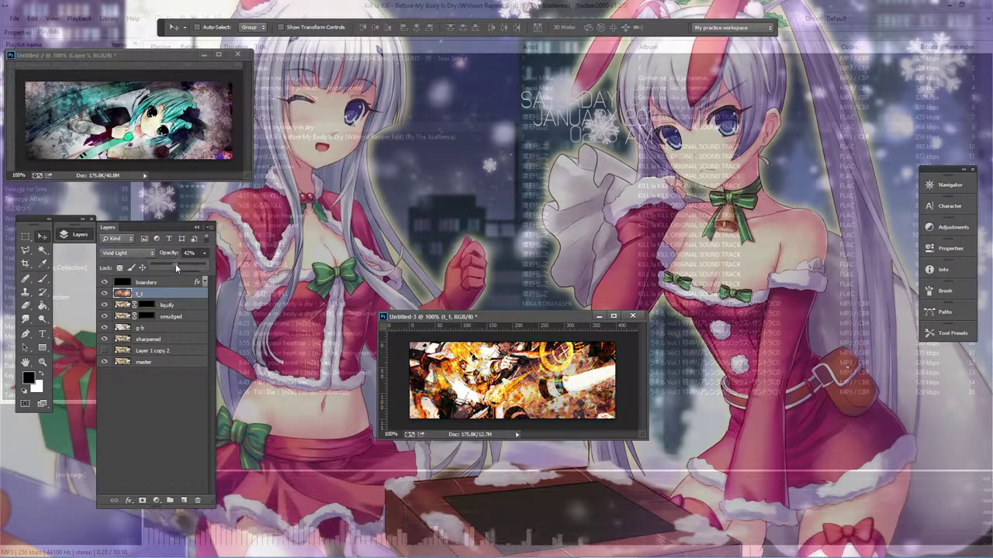
key("b")
right_click(498, 260)
left_click_drag(587, 290, 591, 290)
key("Return")
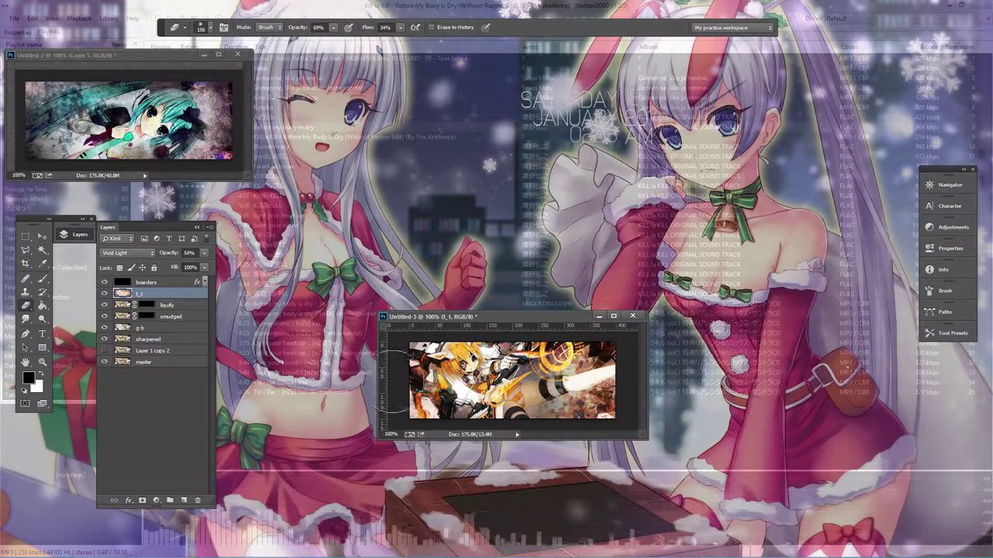
left_click(167, 305)
Add a Gradient Map adjustment above liquify at 50% opacity with a 52 px brush
left_click(950, 226)
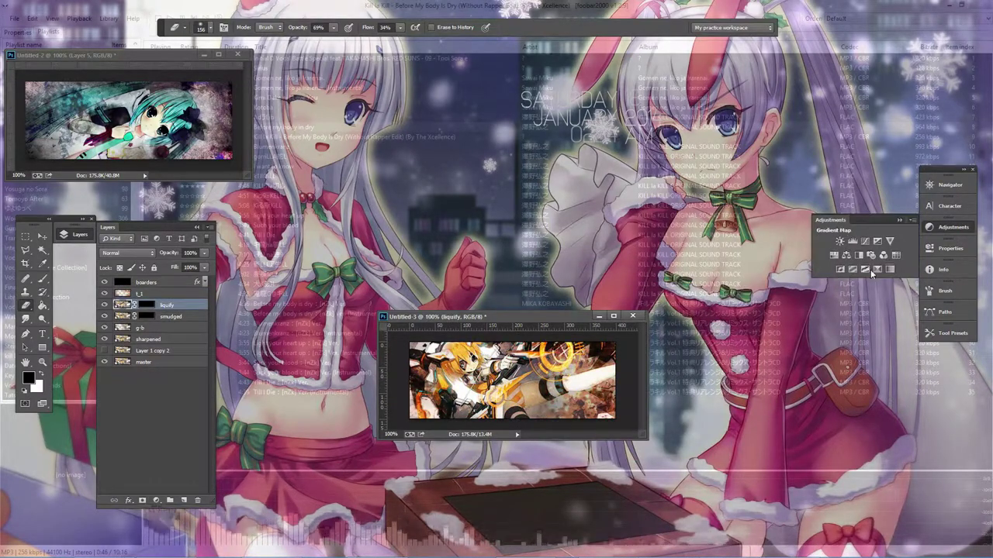
left_click(874, 270)
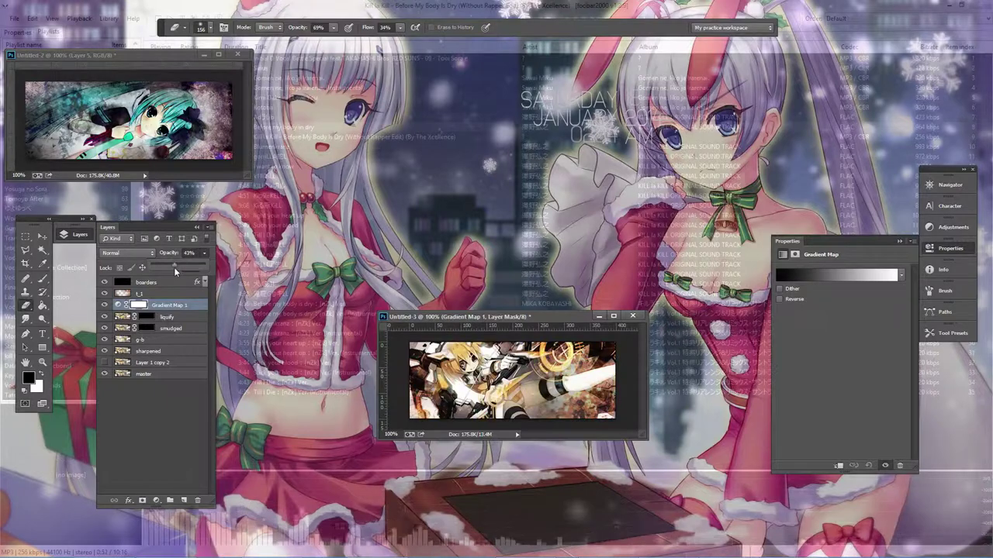
left_click_drag(179, 266, 176, 267)
right_click(508, 312)
type("52")
key("Return")
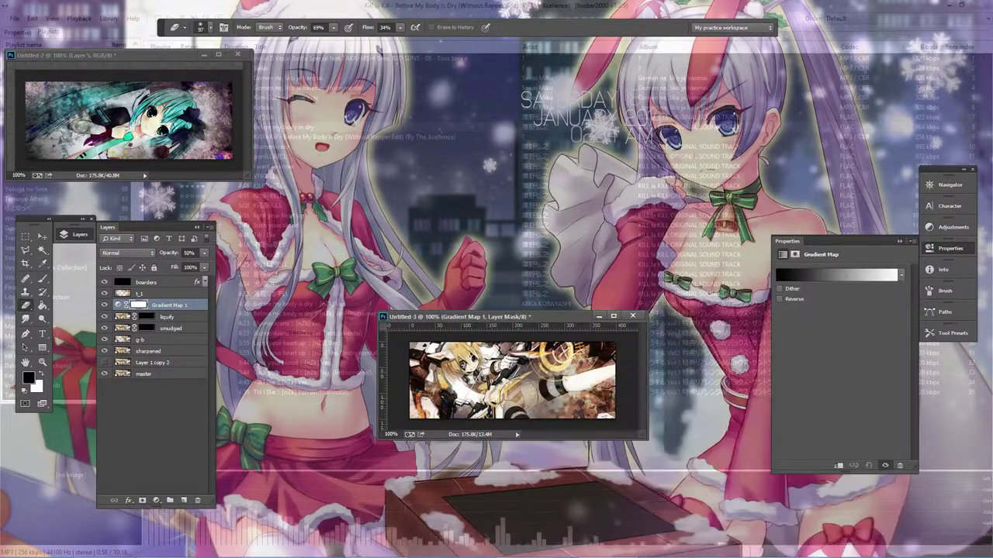
right_click(508, 312)
key("Return")
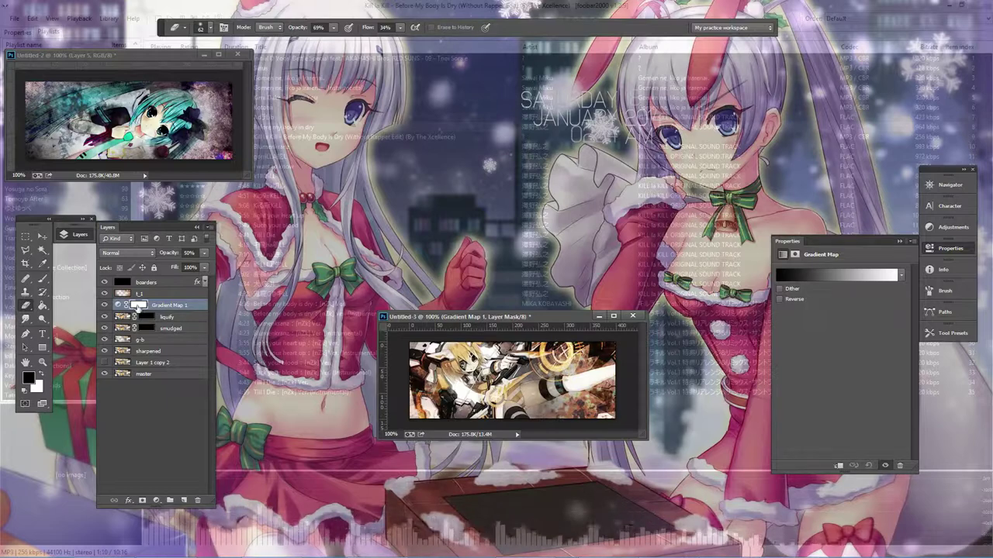
Paint the Gradient Map mask black off the blonde figure, using a 60 px brush
key("b")
left_click_drag(465, 364, 496, 395)
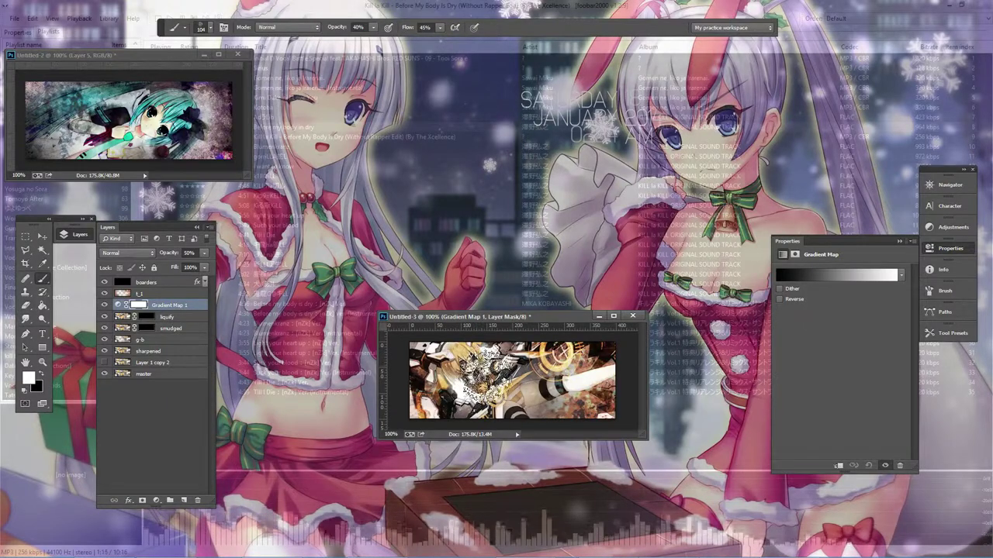
key("x")
left_click_drag(466, 365, 551, 404)
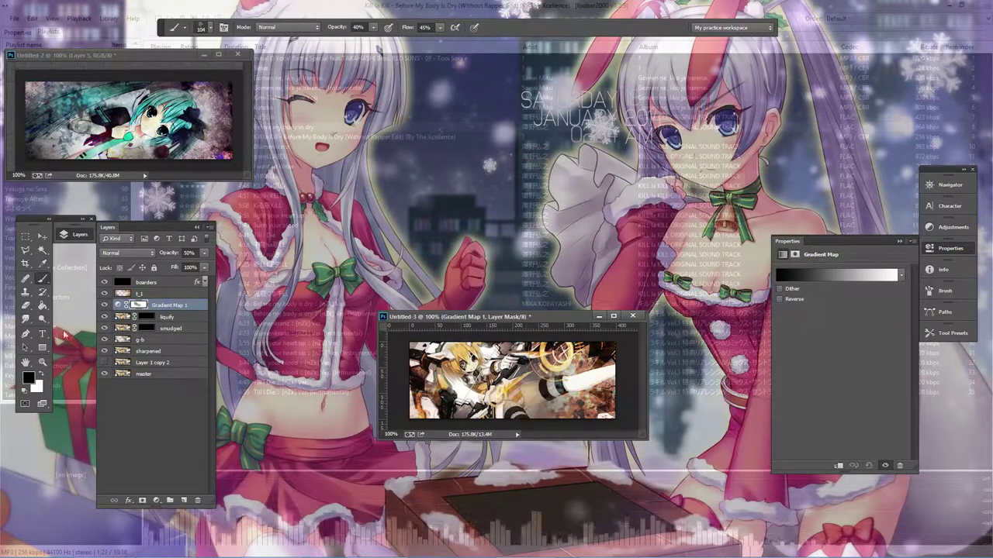
right_click(535, 372)
left_click_drag(609, 285, 590, 286)
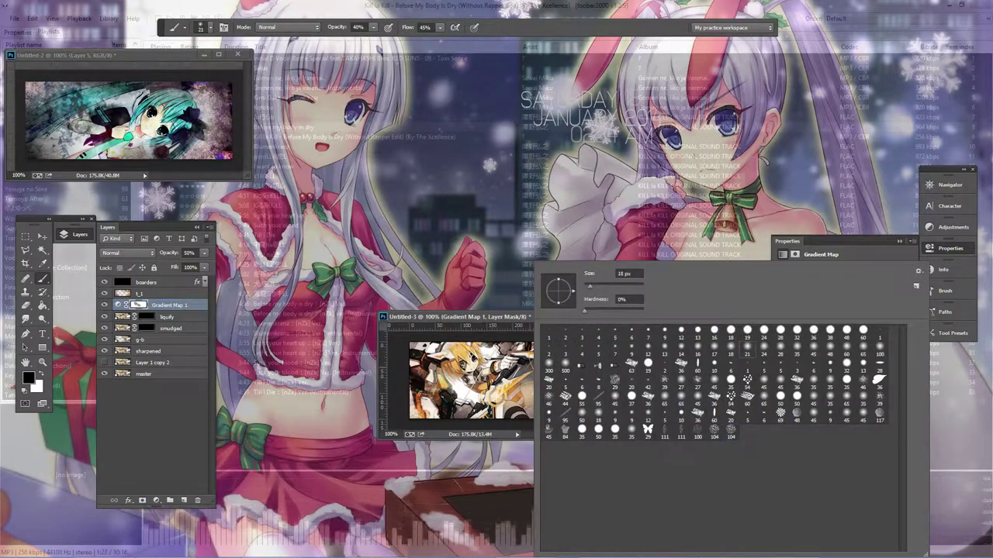
key("Return")
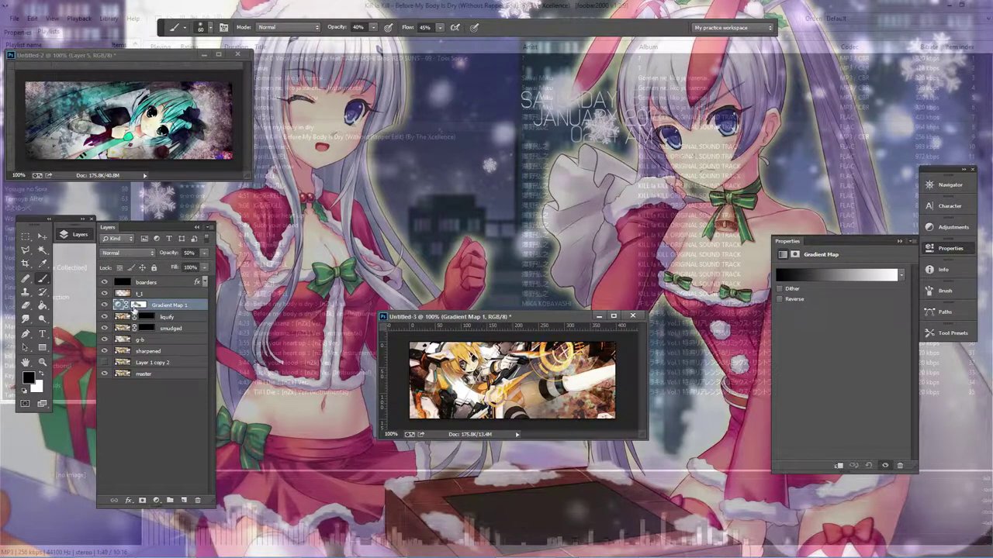
Lower the Gradient Map mask's density, feather it, then add a Threshold adjustment
left_click(139, 305)
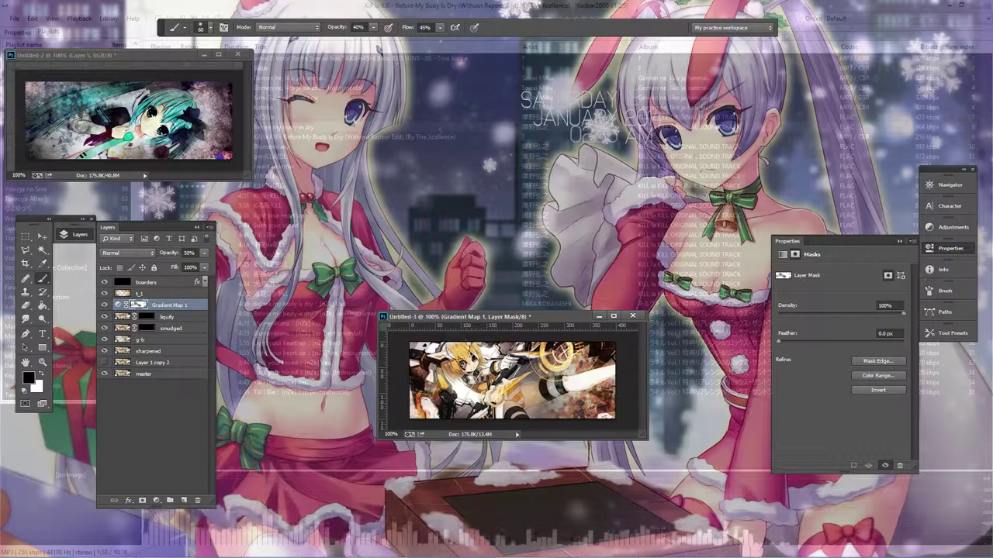
left_click_drag(903, 314, 874, 318)
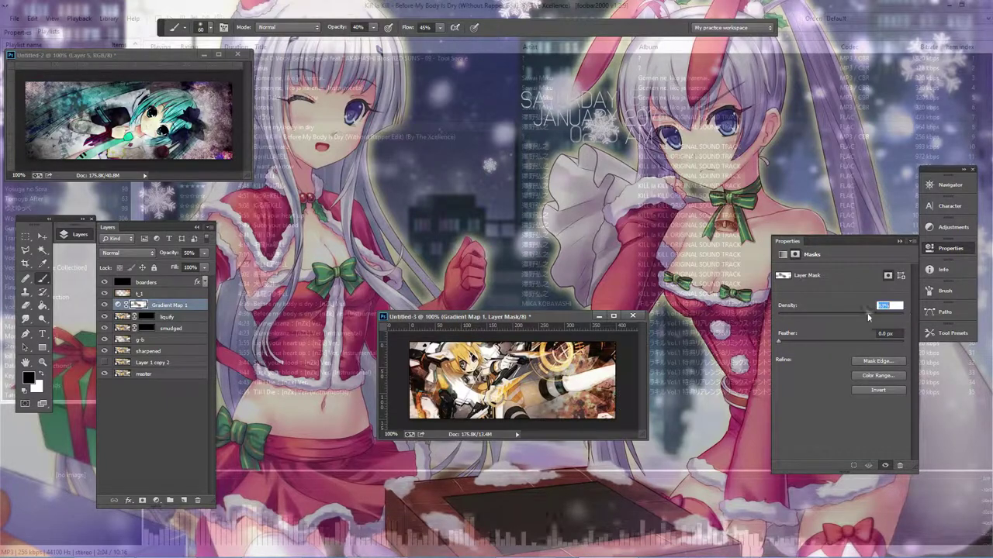
left_click_drag(784, 342, 840, 339)
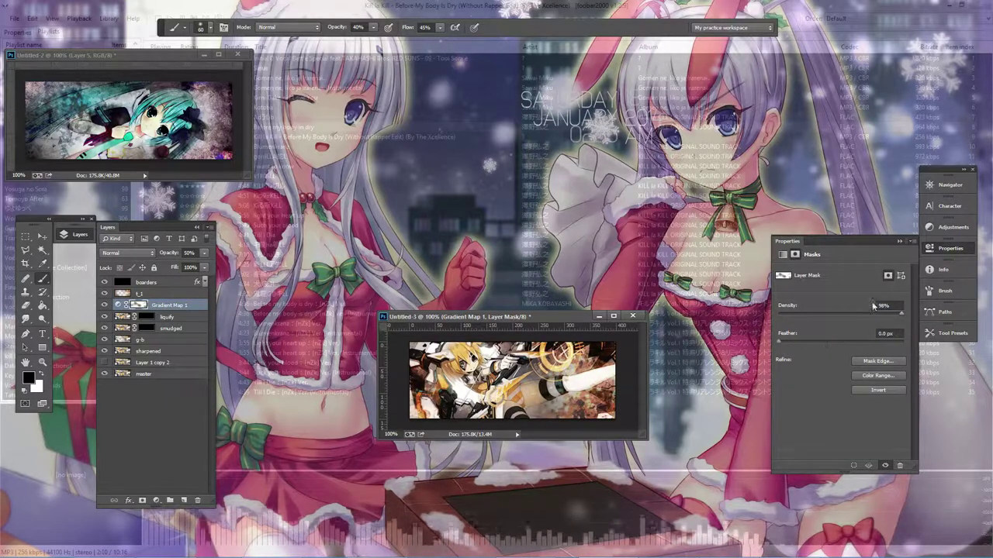
left_click(953, 226)
left_click(890, 269)
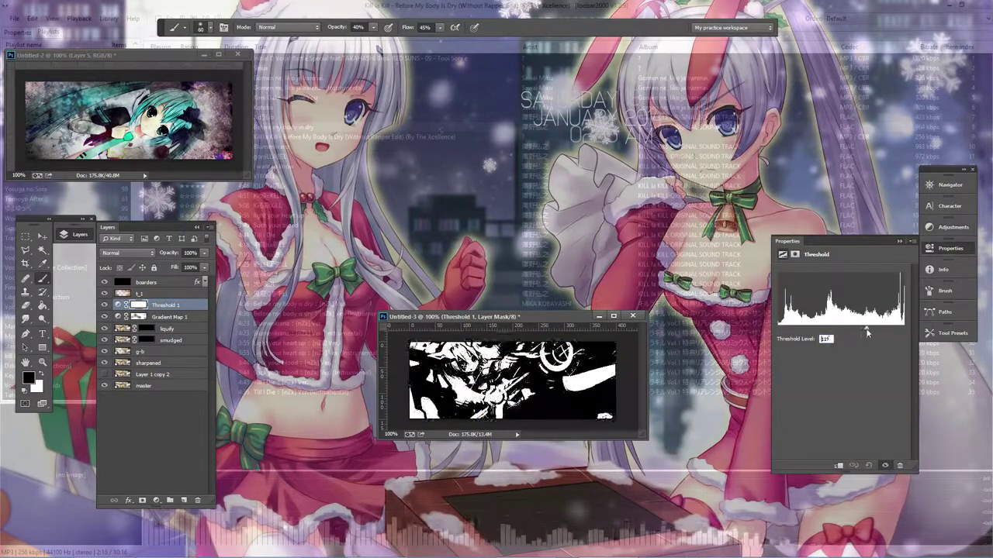
Blend the Threshold layer as Multiply and set its level to 194
left_click_drag(867, 332, 822, 330)
left_click(128, 253)
left_click(128, 291)
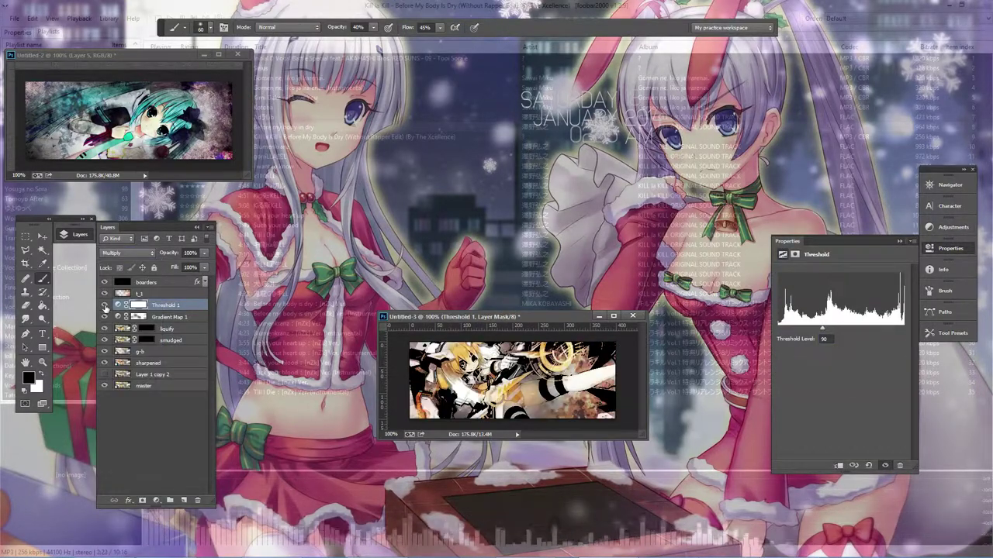
left_click(105, 305)
left_click(104, 305)
left_click_drag(822, 329, 874, 329)
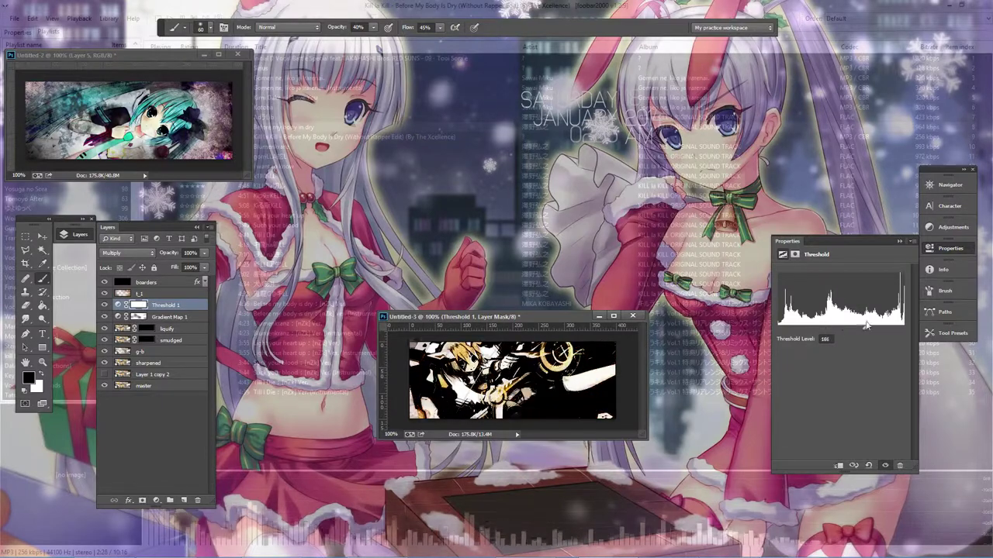
Lower the Threshold layer's opacity to 40%
left_click(25, 306)
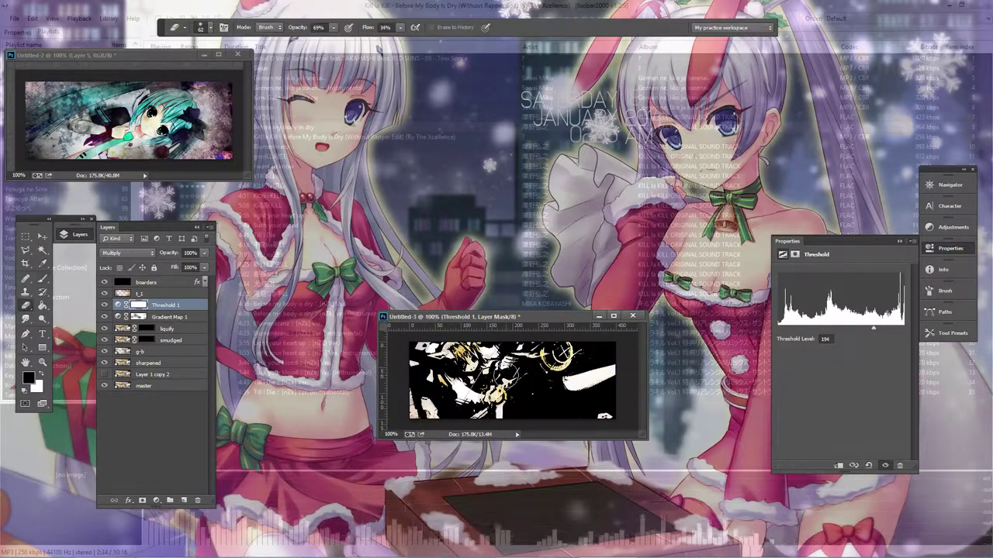
right_click(504, 376)
key("Escape")
left_click_drag(166, 266, 172, 263)
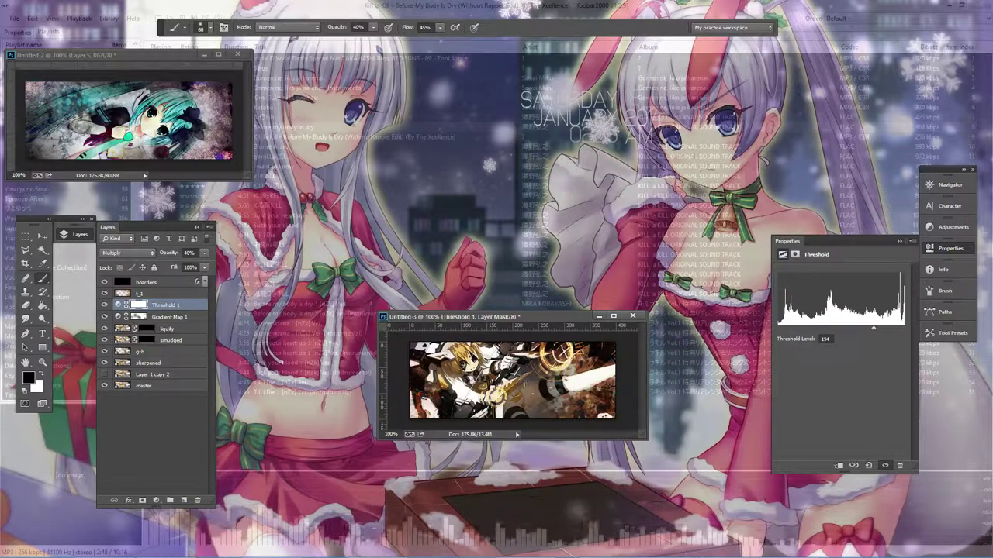
left_click(42, 278)
left_click(373, 28)
Raise the brush opacity to 69% and set the brush size to 27 px
left_click_drag(387, 39, 389, 38)
right_click(557, 334)
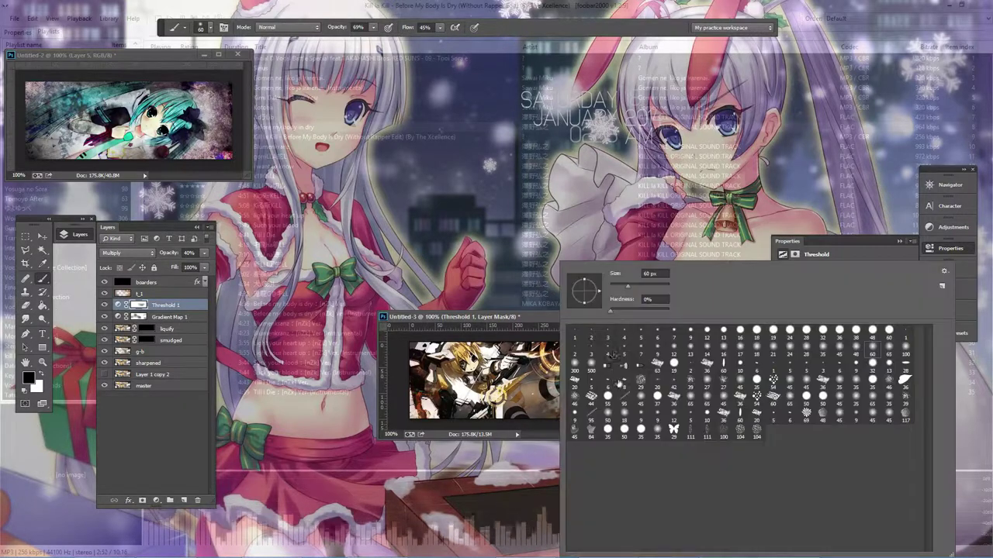
double_click(655, 273)
type("55")
key("Return")
right_click(557, 333)
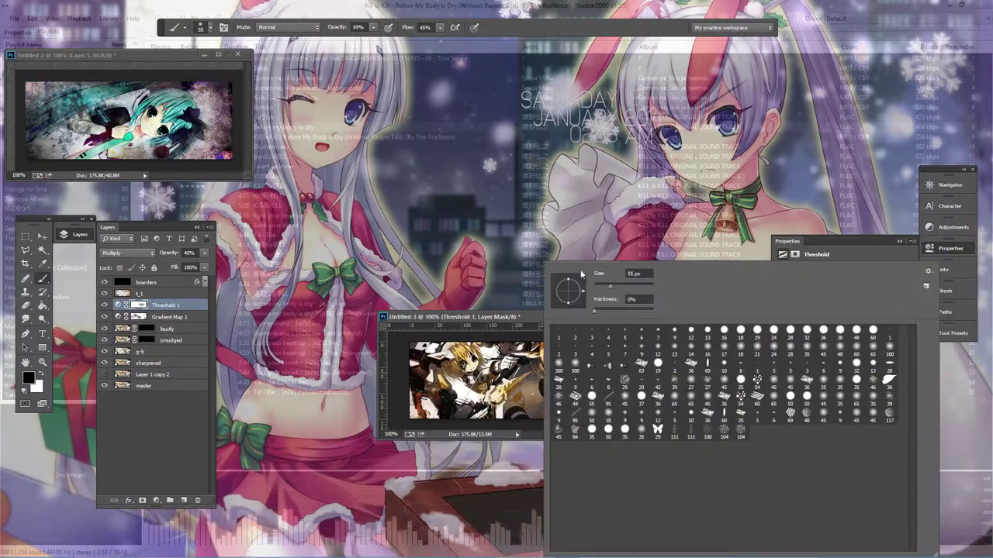
double_click(640, 274)
type("27")
key("Return")
Zoom to 300% and paint the Threshold 1 mask with a 24 px brush
left_click(942, 185)
left_click(900, 361)
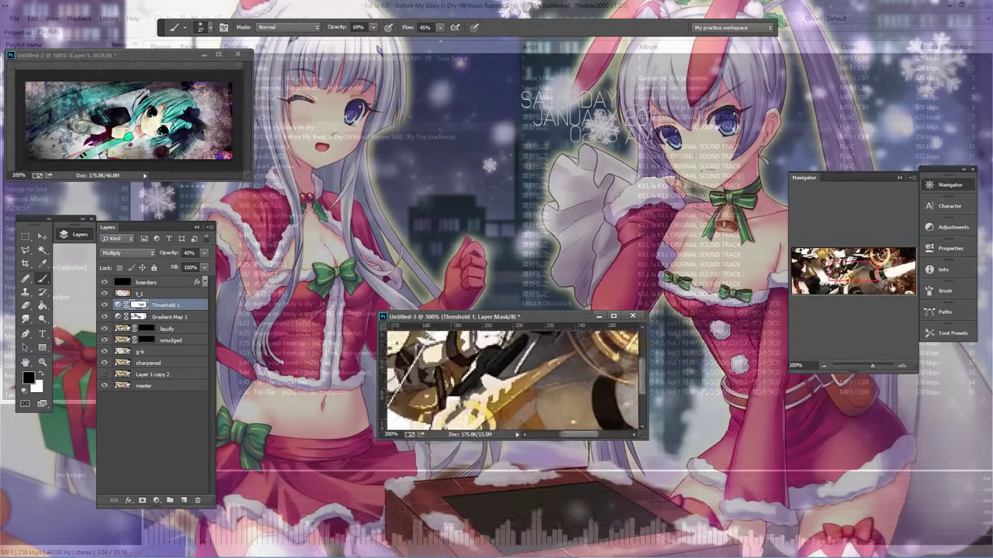
left_click(900, 361)
right_click(518, 341)
double_click(609, 273)
type("24")
key("Return")
mouse_move(512, 357)
left_mouse_down()
mouse_move(619, 349)
mouse_move(435, 339)
left_mouse_up()
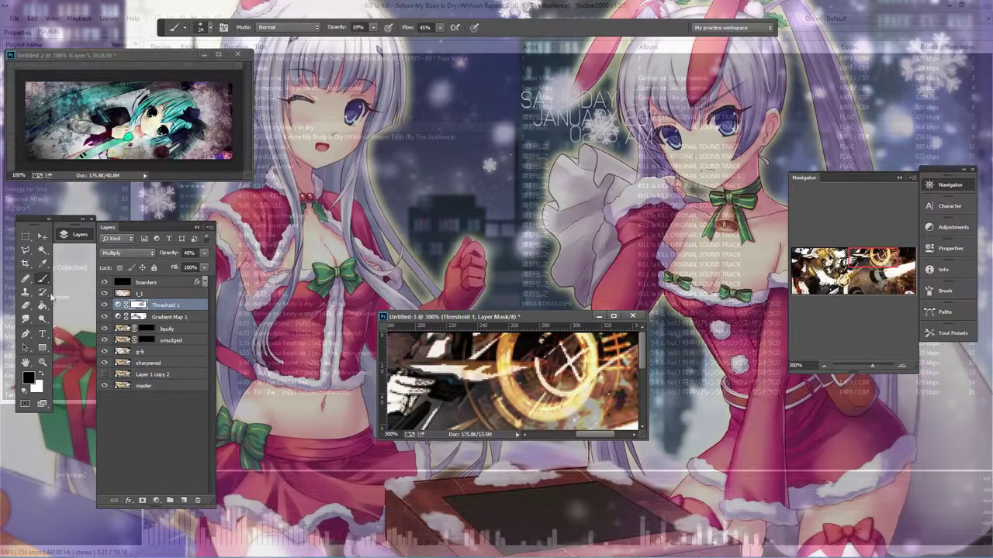
Pan toward the gear area and paint the mask near the lower right
left_click_drag(870, 259, 826, 259)
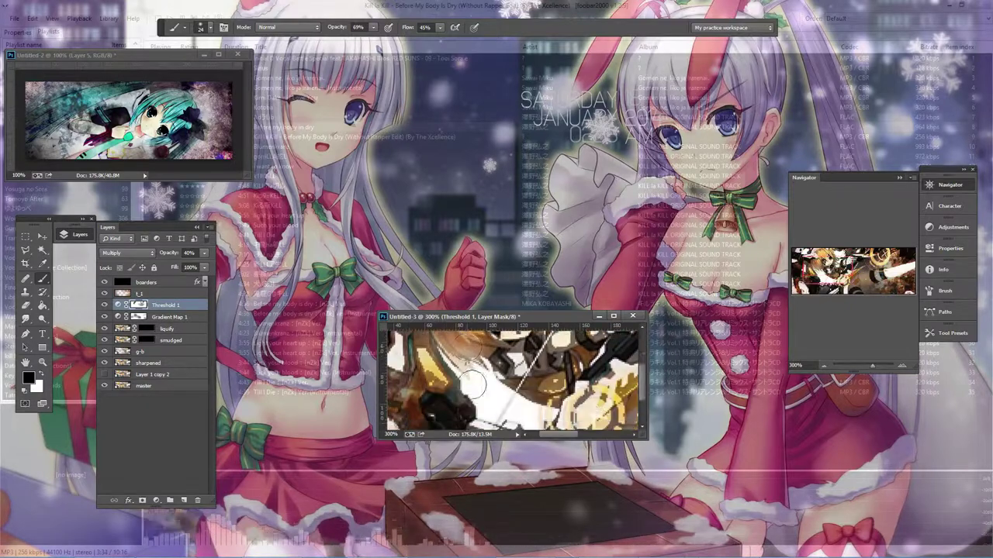
left_click_drag(825, 259, 828, 286)
left_click_drag(557, 434, 548, 435)
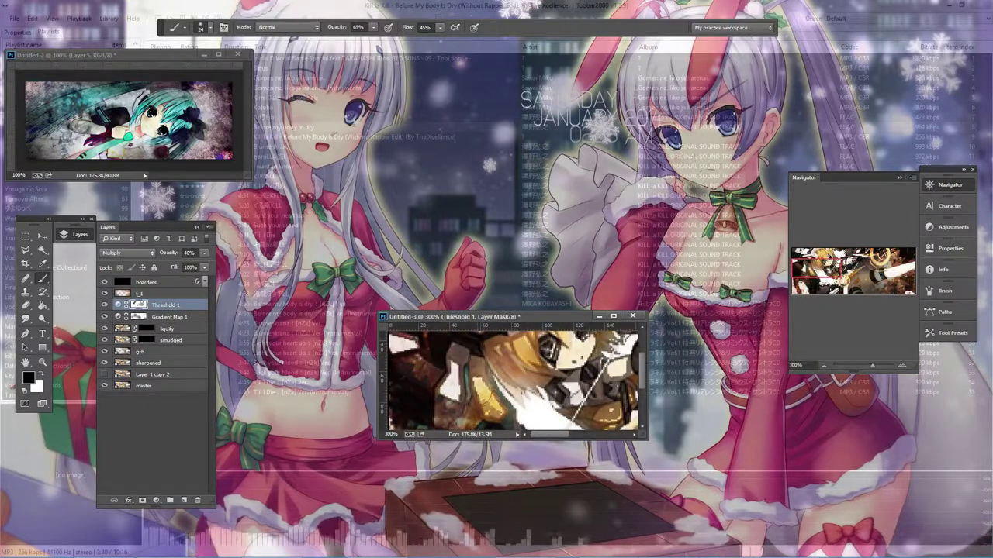
left_click_drag(818, 271, 858, 281)
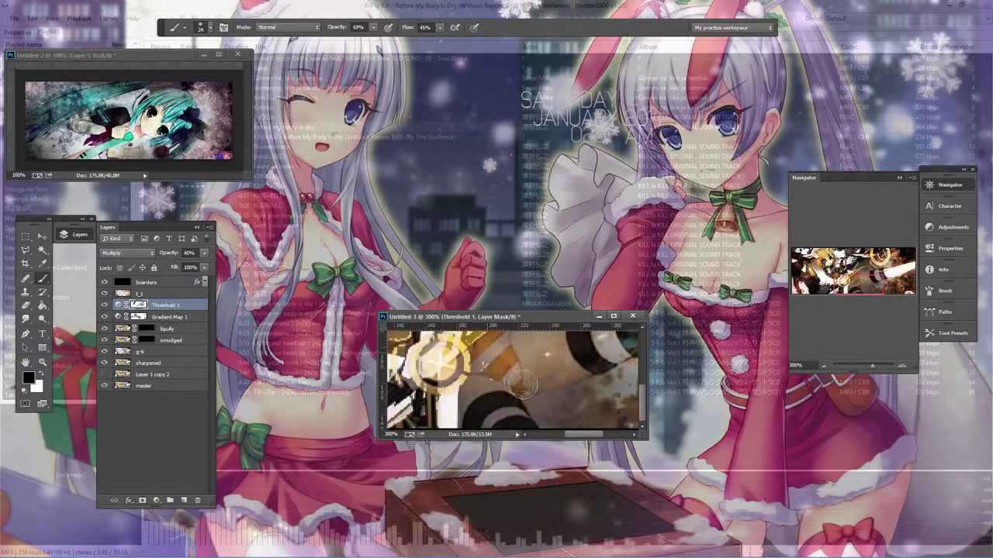
left_click_drag(484, 349, 507, 364)
Resize the brush to 40 px, then to 26 px, while panning across the image
right_click(555, 356)
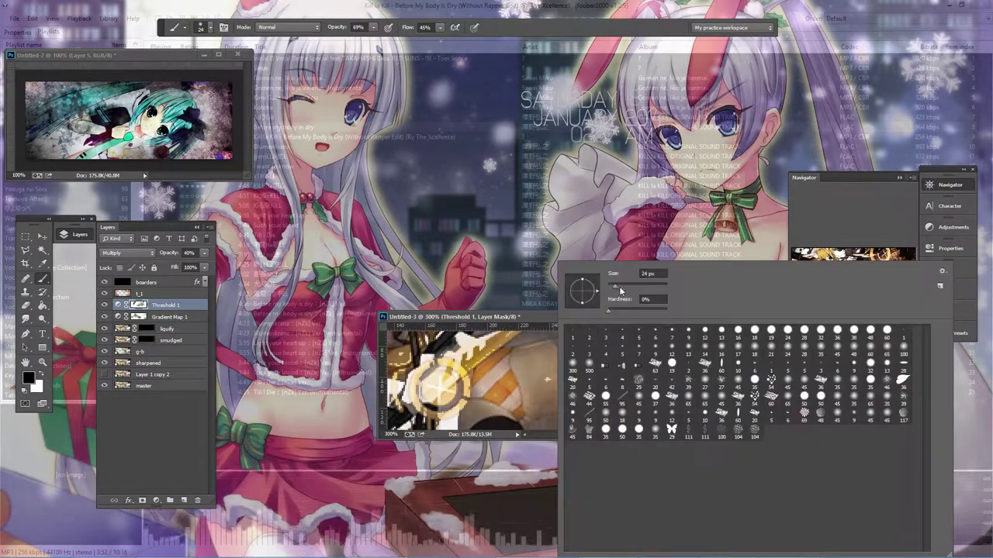
left_click_drag(621, 273, 644, 273)
key("Return")
left_click_drag(469, 402, 438, 430)
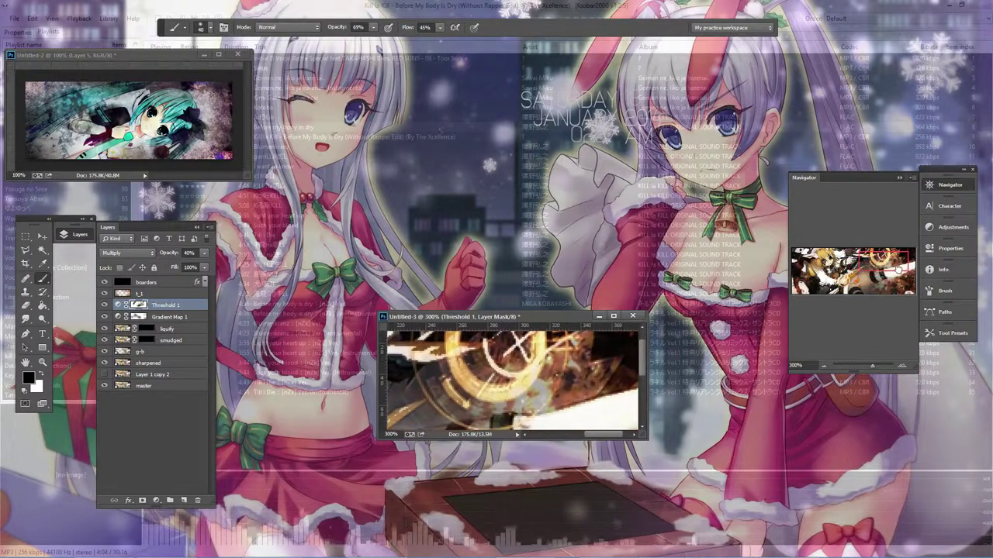
left_click_drag(438, 430, 497, 388)
right_click(543, 364)
left_click_drag(583, 285, 578, 286)
key("Return")
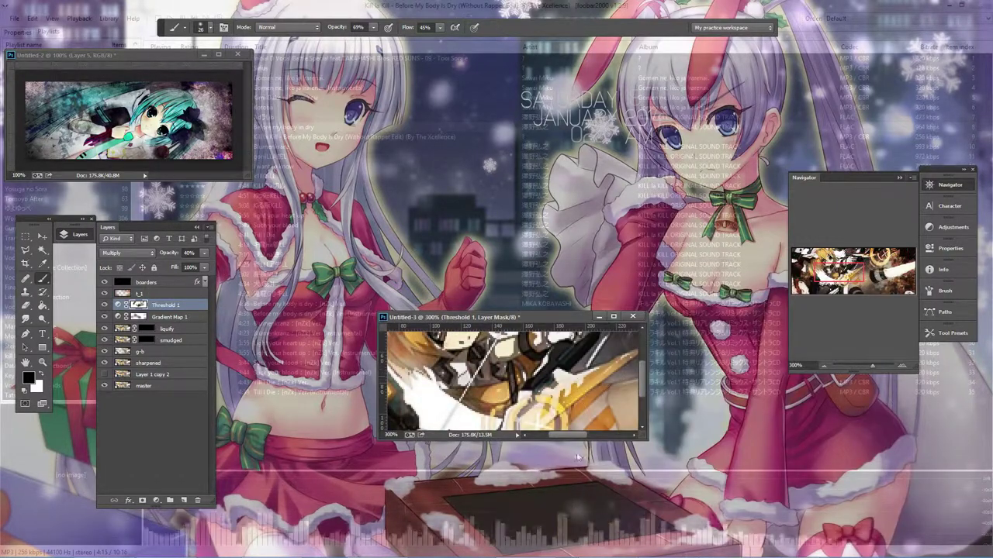
Zoom out to the whole image, lower Threshold 1's opacity, and enlarge the brush to 47 px
key("ctrl+1")
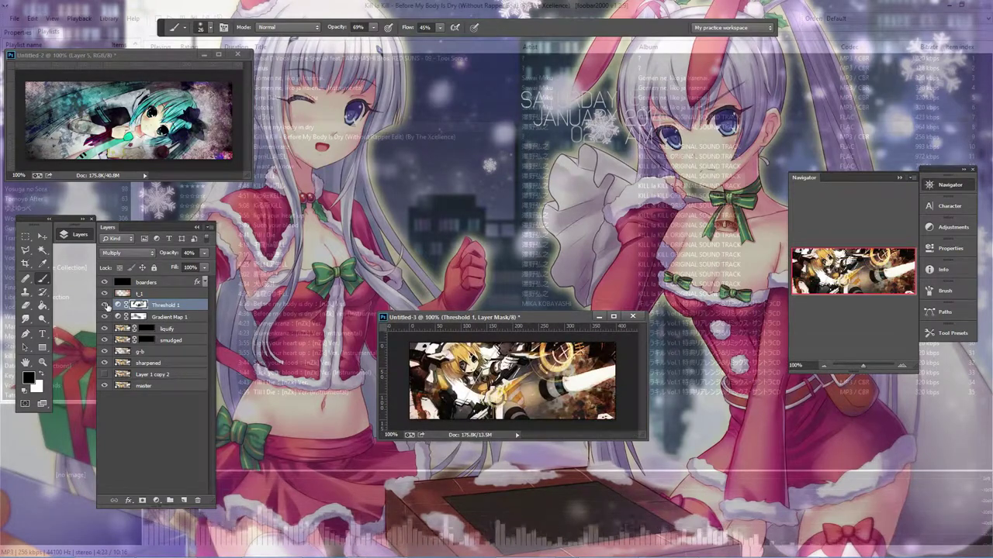
left_click_drag(203, 253, 180, 262)
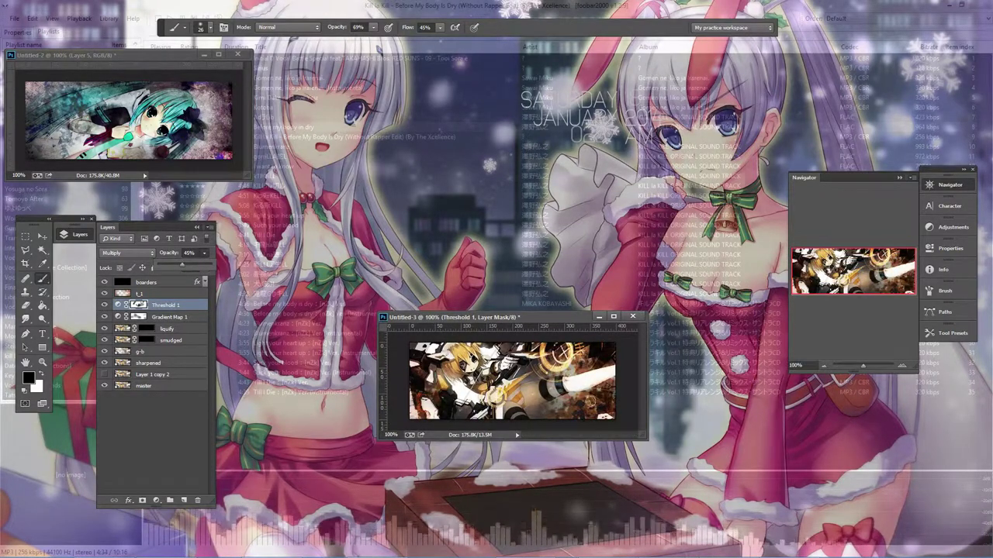
right_click(546, 260)
left_click_drag(613, 289, 620, 289)
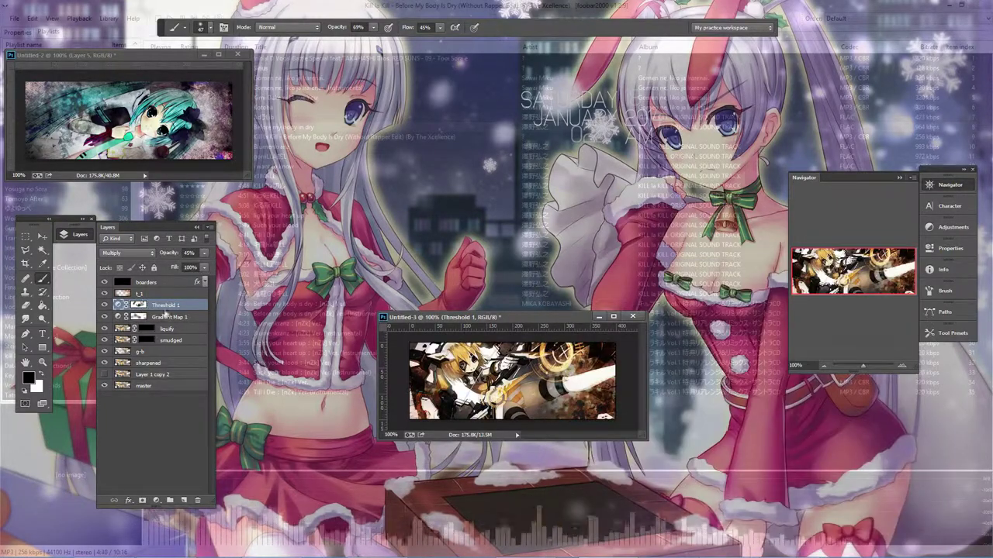
Paint the mask over the top-right corner with a 41 px brush
right_click(563, 327)
key("Escape")
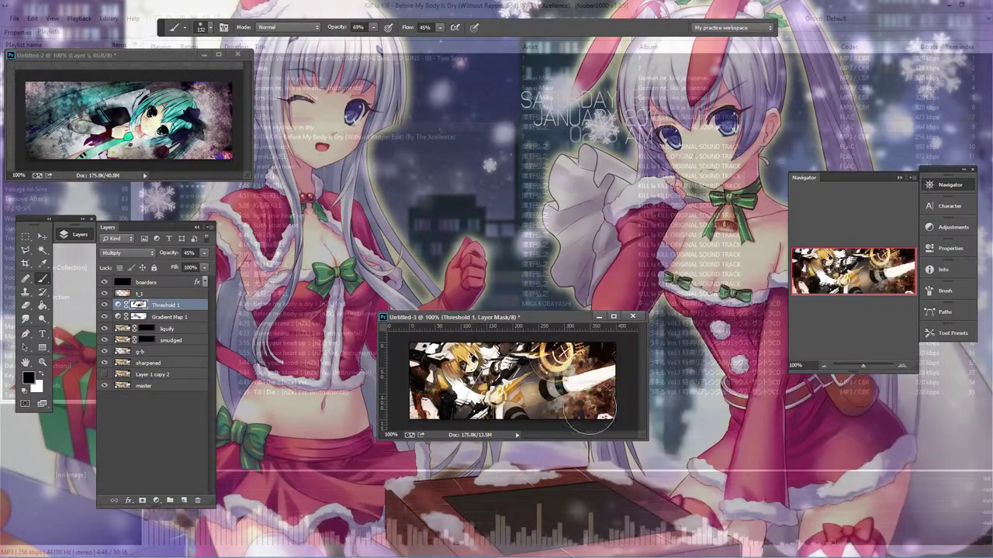
right_click(590, 403)
type("41")
key("Return")
left_click_drag(609, 364, 593, 349)
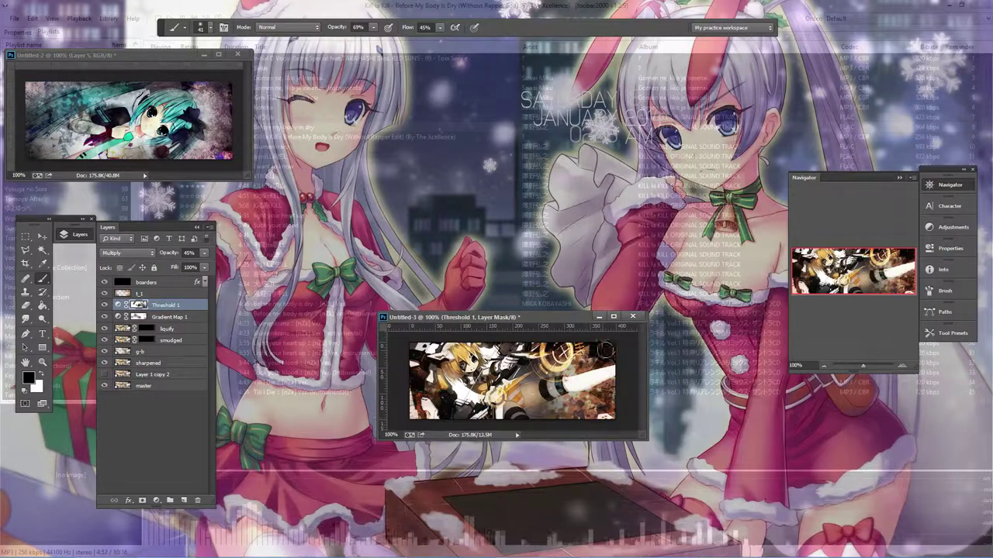
Add a new layer below liquify and draw gradients across the top and right edge
left_click(184, 500)
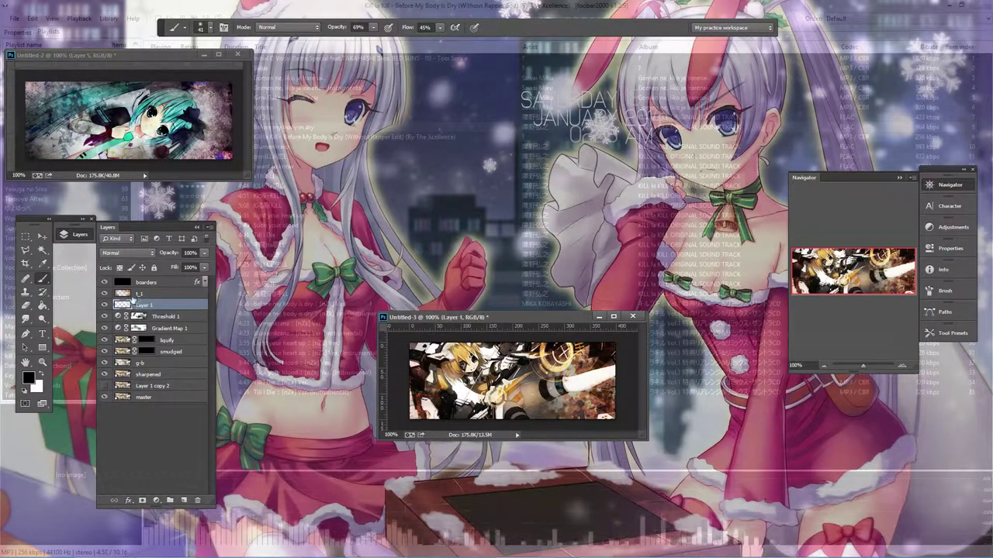
left_click_drag(155, 304, 155, 334)
left_click(43, 305)
left_click(85, 304)
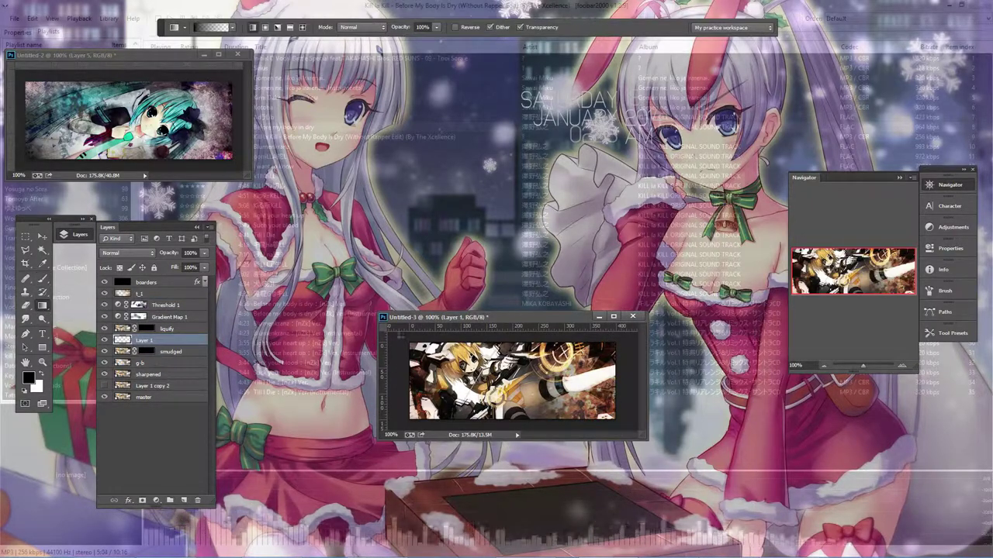
left_click_drag(526, 332, 525, 349)
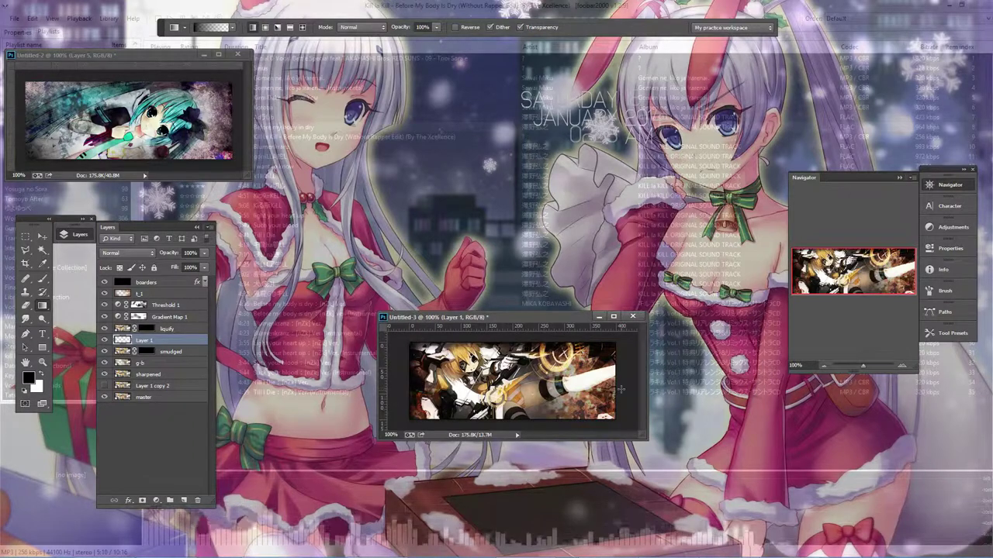
left_click_drag(618, 389, 595, 388)
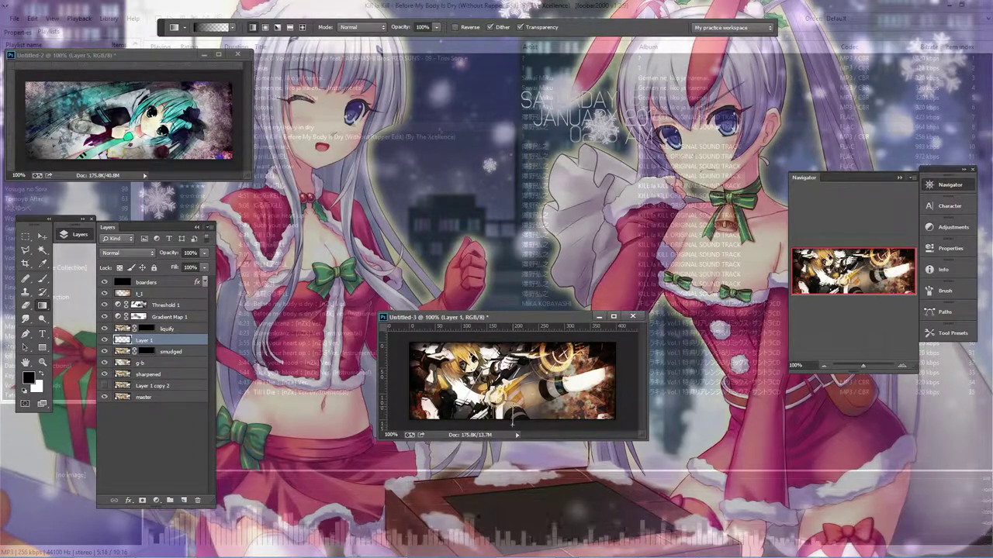
Blend the gradient layer as Multiply at 54% opacity
left_click(128, 252)
left_click(116, 287)
left_click_drag(204, 253, 177, 264)
Erase parts of the gradient layer with a 111 px brush, then add an empty layer above
key("b")
right_click(456, 380)
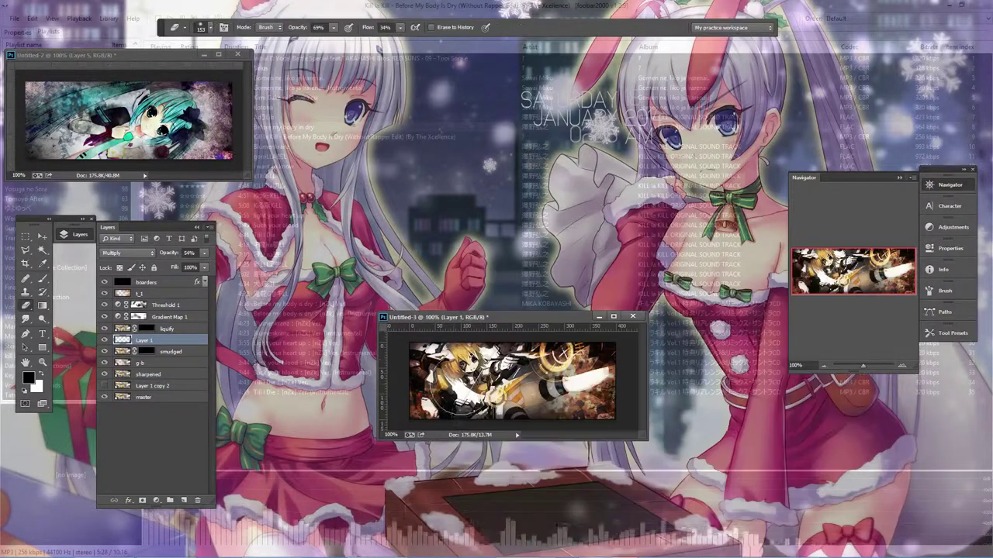
right_click(470, 380)
left_click_drag(545, 290, 541, 290)
key("Return")
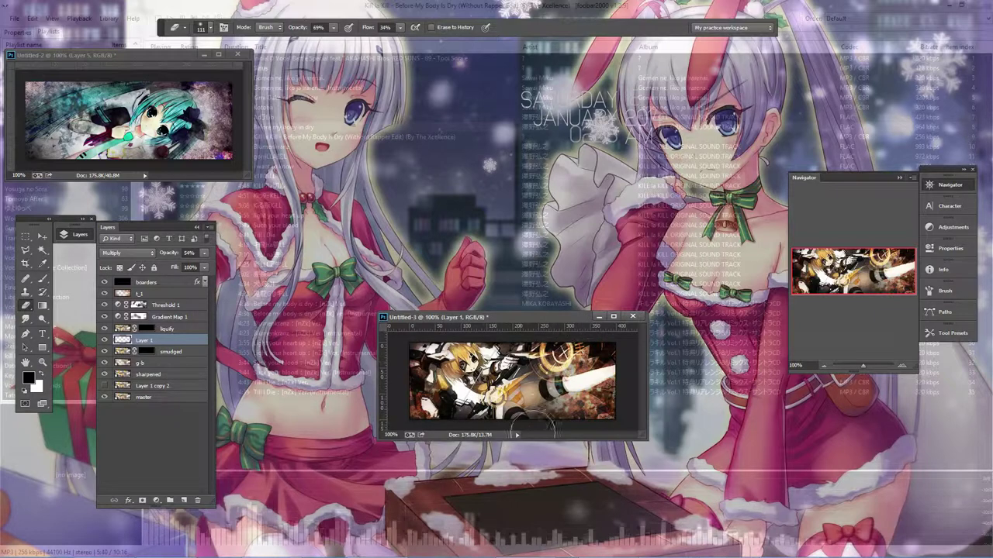
left_click(186, 500)
Blend the light layer as Color Dodge and set an orange foreground colour
left_click(128, 253)
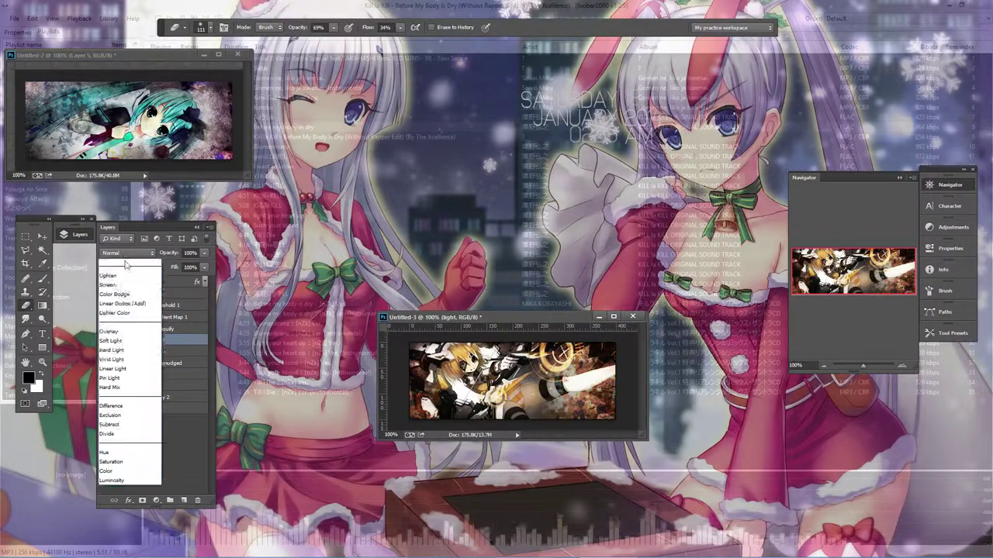
left_click(124, 341)
left_click(43, 264)
left_click(29, 377)
left_click(807, 256)
left_click(767, 171)
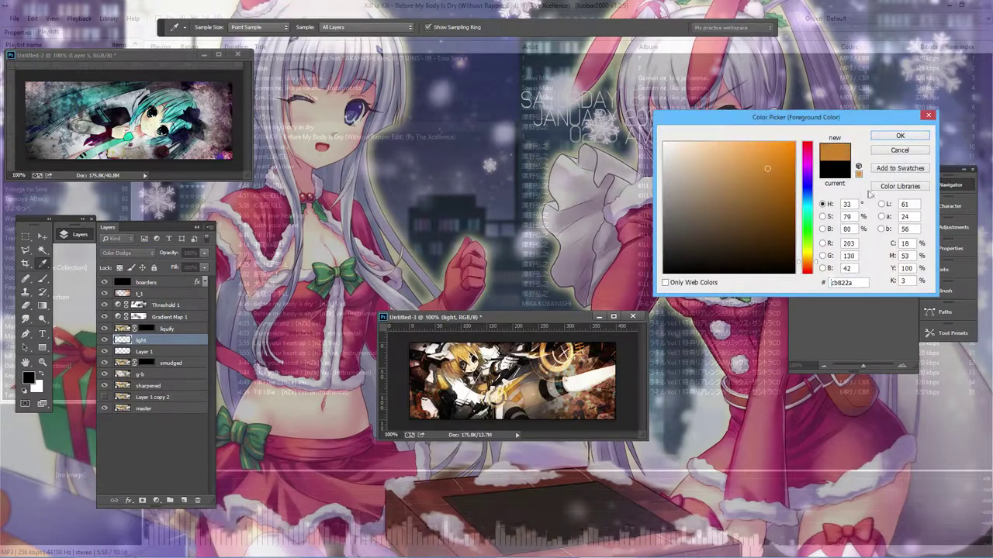
left_click(899, 136)
Switch to a 73 px brush and re-pick the orange foreground colour
key("b")
right_click(535, 265)
type("73")
key("Return")
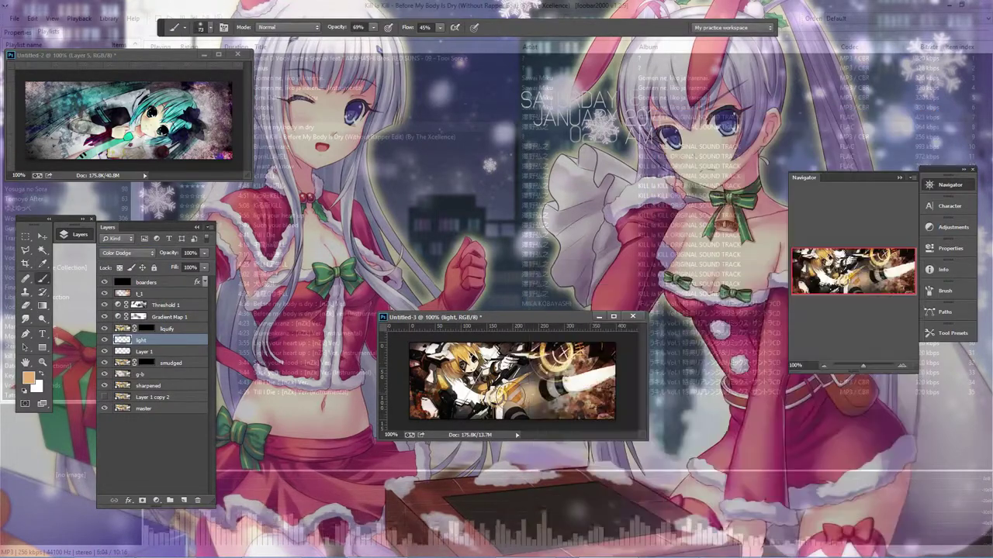
right_click(541, 265)
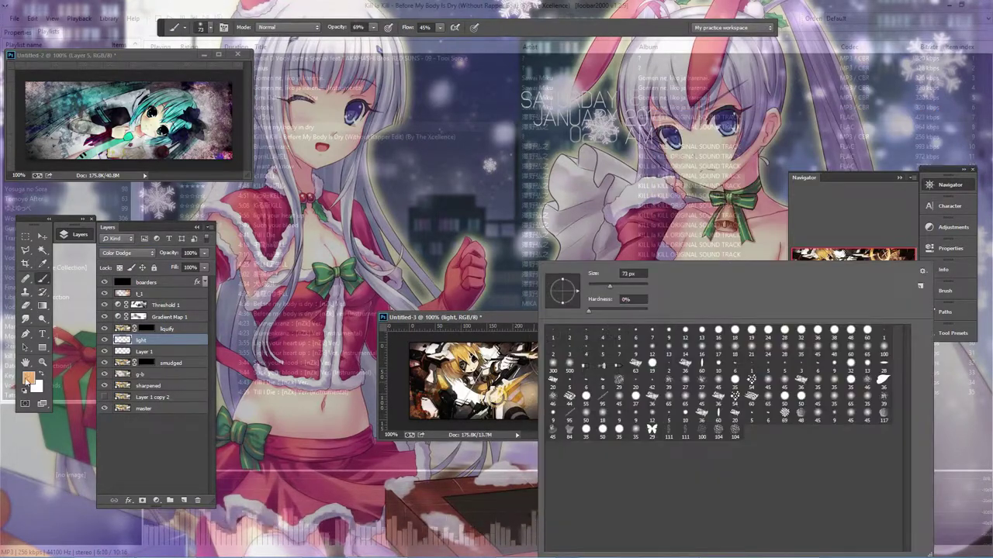
left_click(29, 378)
left_click(776, 155)
left_click(868, 133)
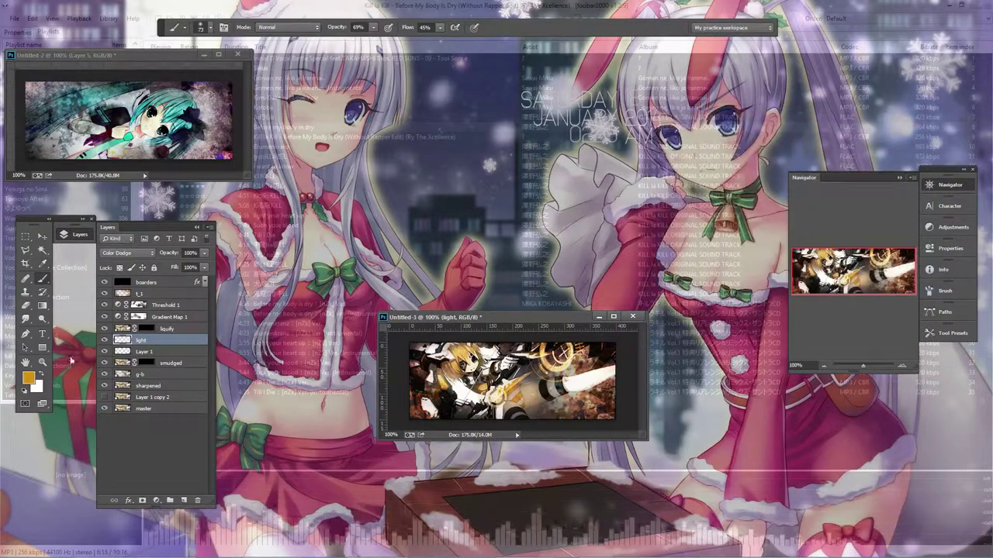
Paint faint orange light at 22% brush opacity, then set a 36 px brush and light peach colour
left_click_drag(373, 27, 349, 44)
left_click_drag(508, 388, 578, 415)
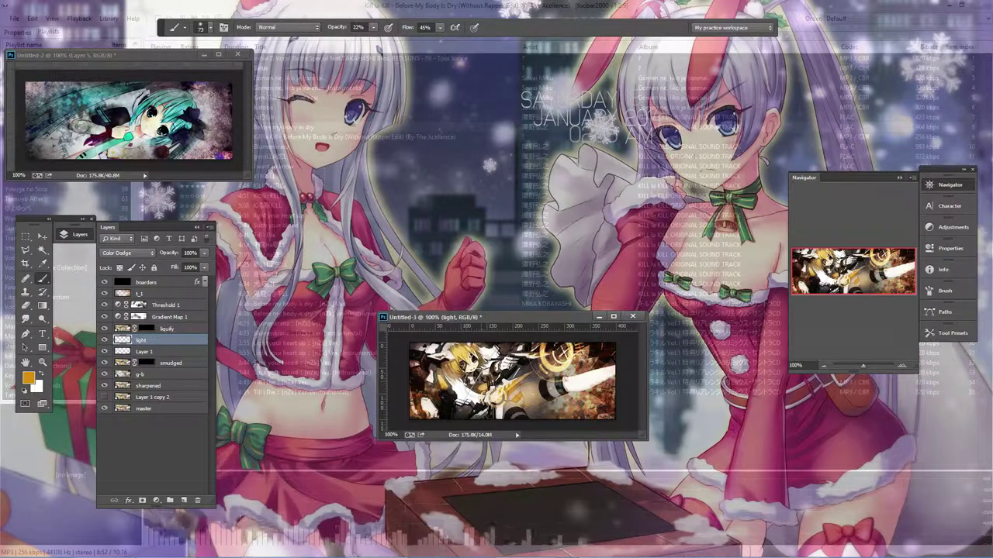
right_click(490, 339)
key("Return")
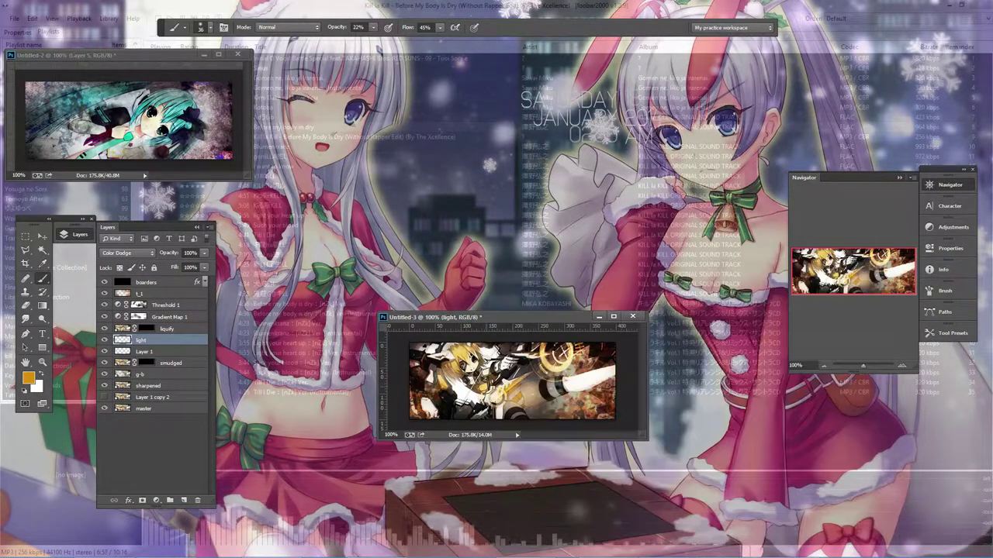
left_click(29, 378)
left_click(934, 138)
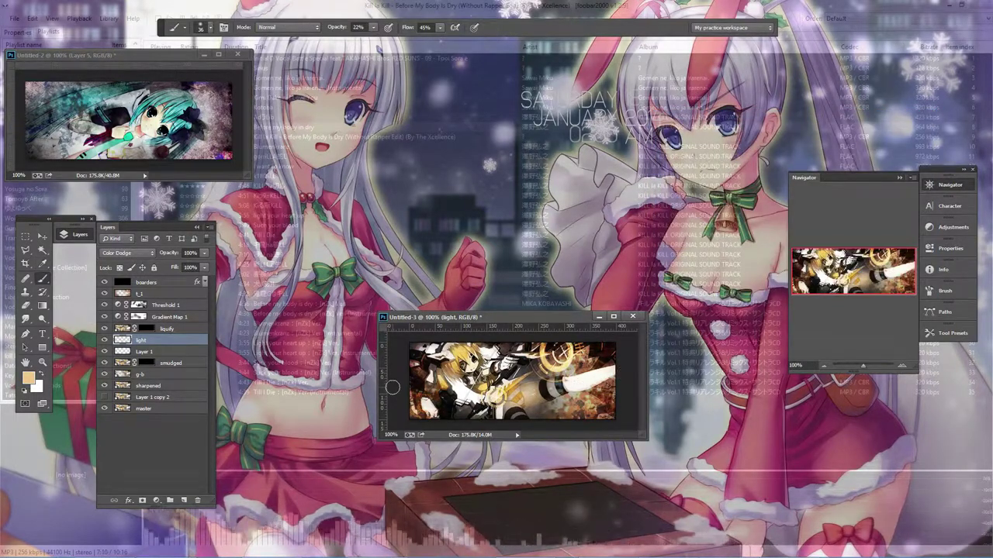
Add a rendered clouds layer above t_t and move it below liquify
left_click(138, 294)
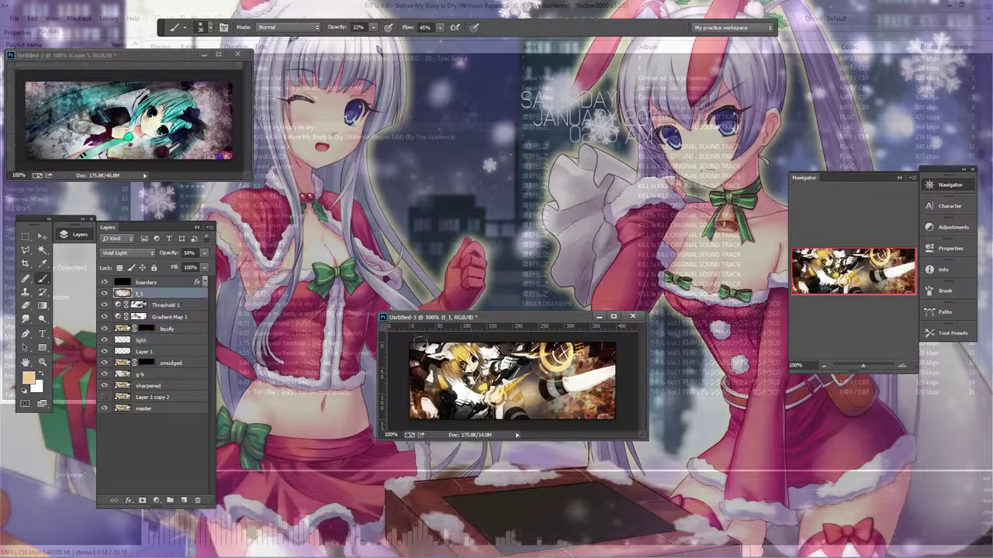
key("ctrl+shift+alt+n")
key("ctrl+f")
key("v")
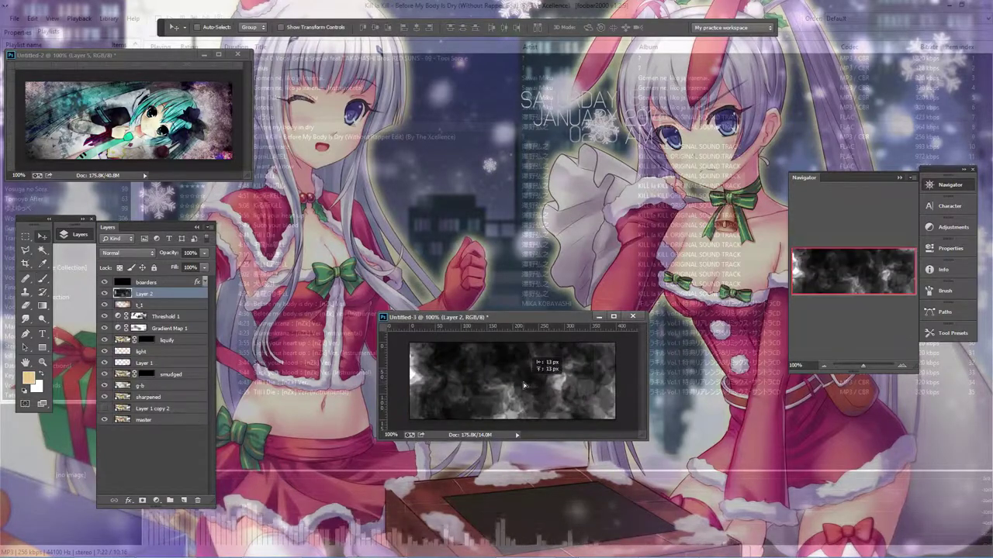
mouse_move(124, 316)
left_mouse_down()
mouse_move(111, 319)
mouse_move(117, 346)
left_mouse_up()
Try several blend modes on the clouds layer, settling on Color Dodge
left_click(128, 252)
left_click(117, 287)
key("Down")
key("Down")
key("Down")
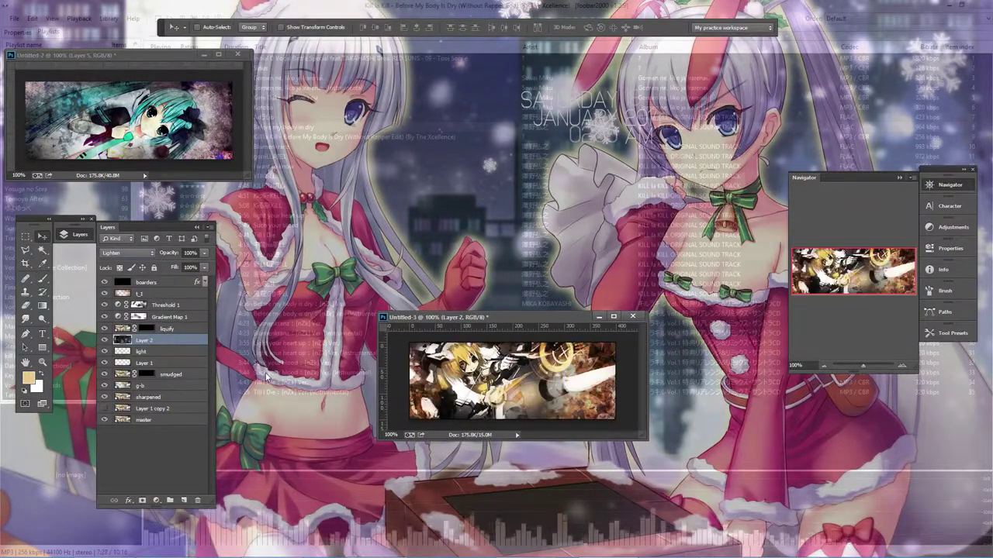
key("Down")
key("Down")
key("Down")
key("Down")
key("Down")
key("Down")
key("Down")
key("Down")
key("Down")
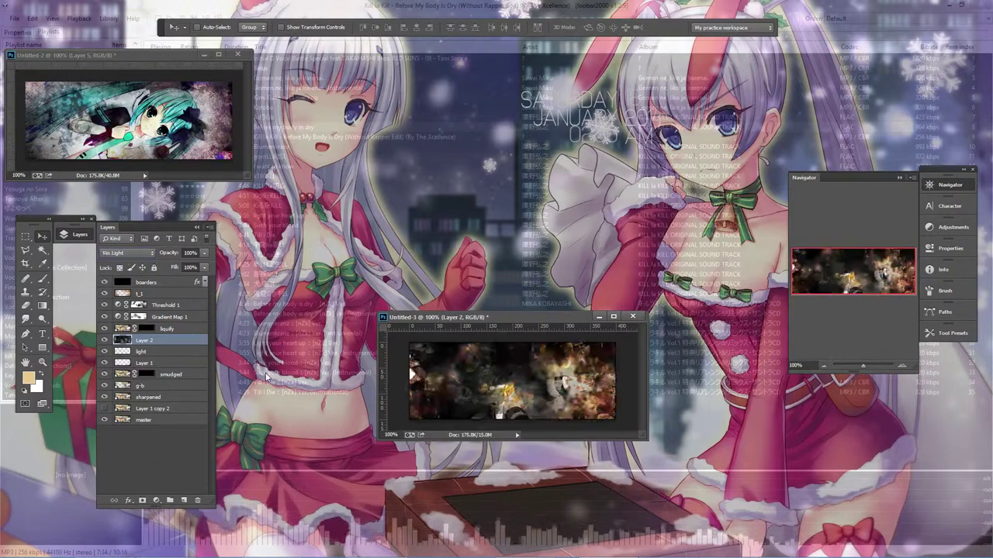
key("Down")
key("Down")
key("Up")
key("Up")
key("Up")
key("Up")
key("Up")
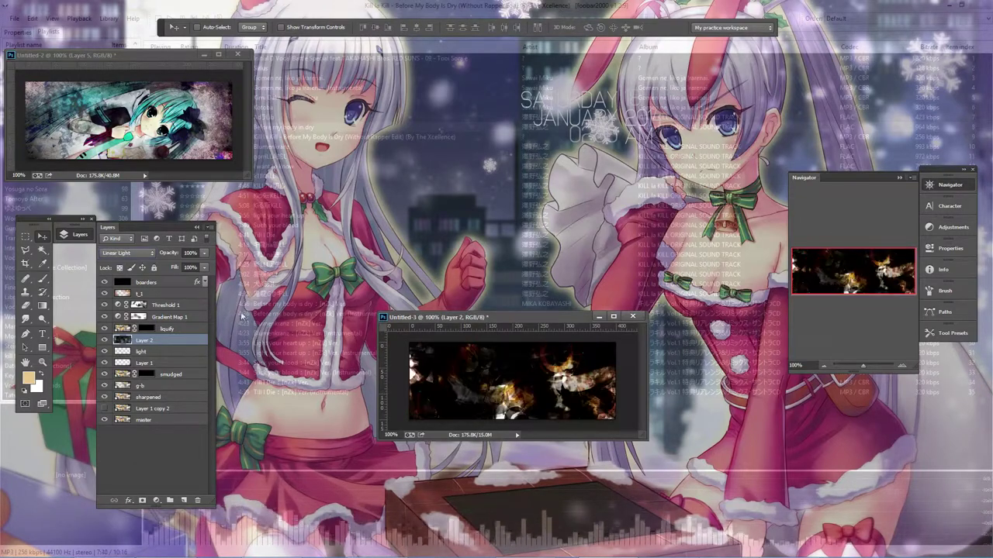
mouse_move(204, 253)
left_mouse_down()
mouse_move(160, 264)
mouse_move(170, 257)
left_mouse_up()
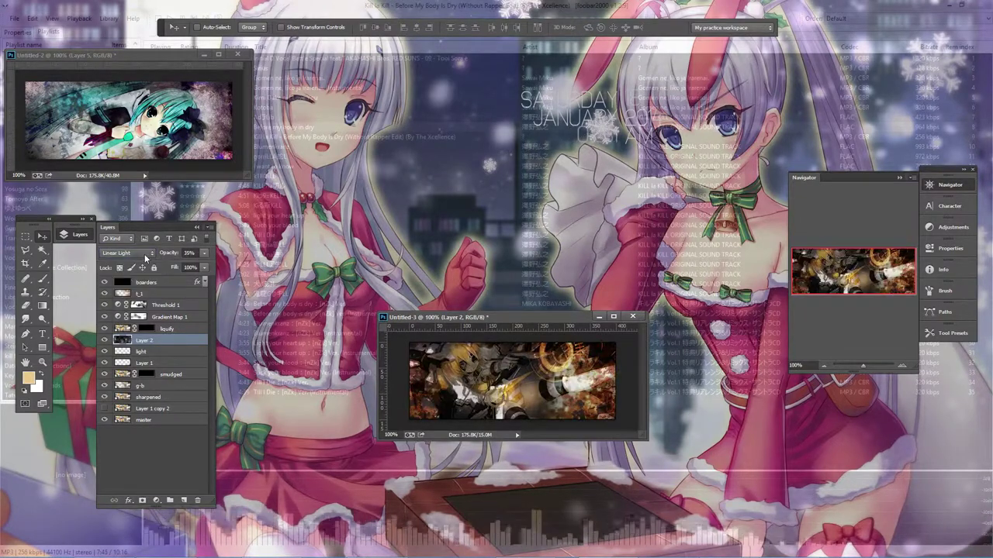
key("Up")
key("Up")
key("Up")
key("Up")
key("Up")
key("Up")
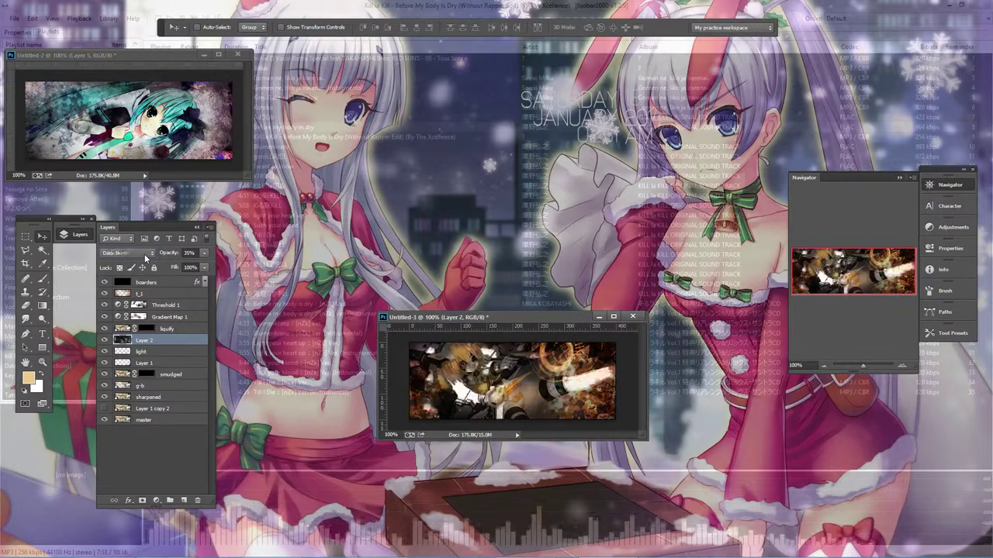
key("Up")
key("Up")
key("Up")
key("Down")
key("Down")
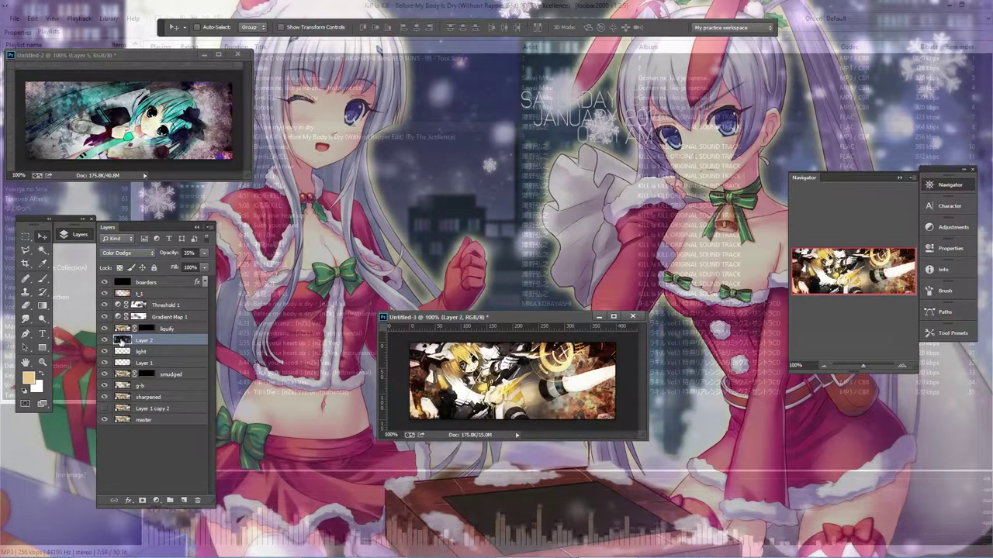
Move the clouds layer under boarders, clip it to t_t, and set 74% opacity
left_click_drag(163, 342, 159, 288)
key("ctrl+alt+g")
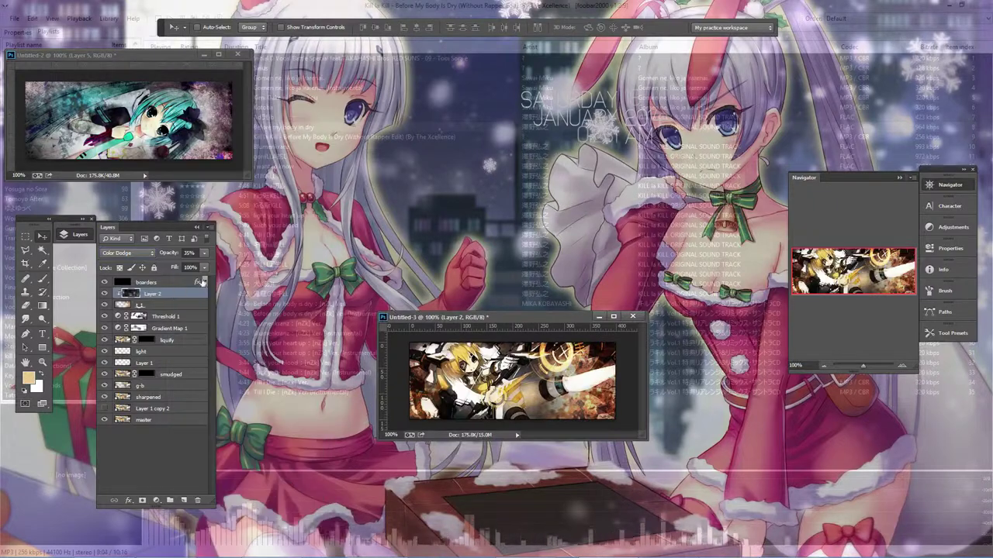
left_click_drag(197, 268, 198, 268)
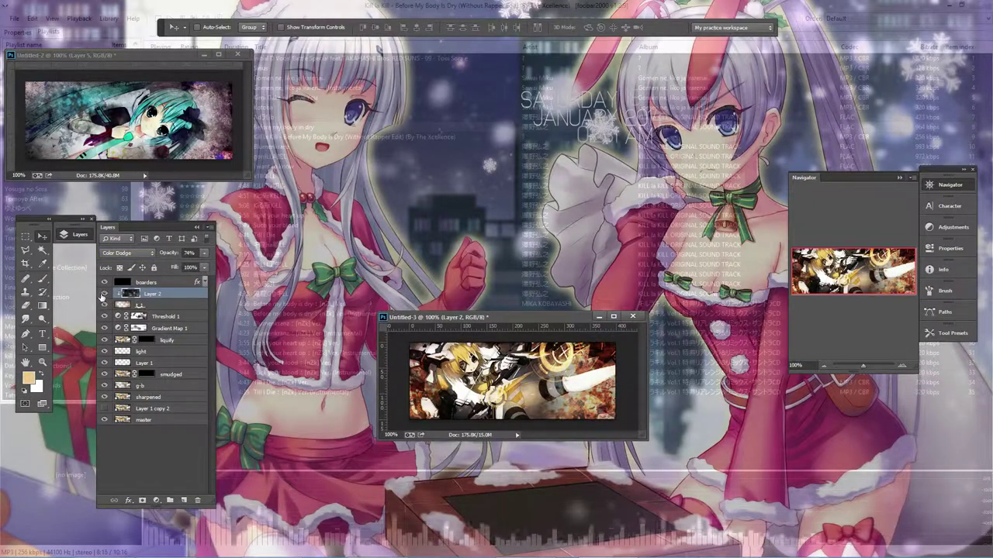
left_click(103, 295)
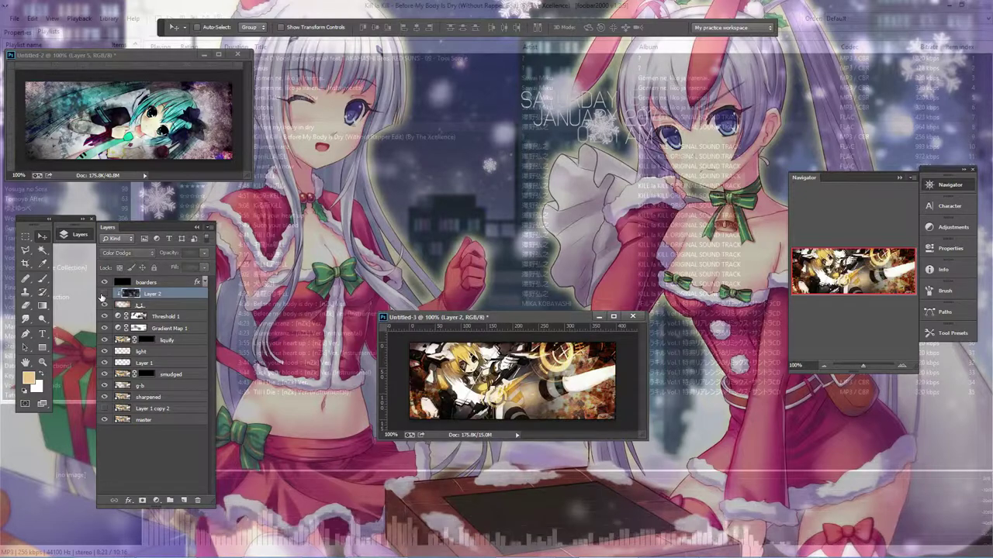
left_click(104, 295)
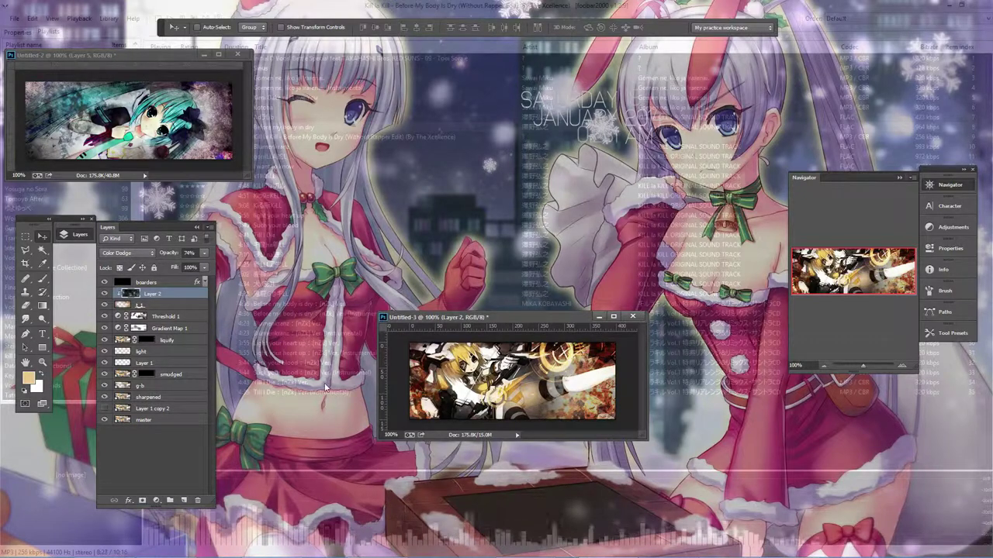
Check the other open document, then select the liquify layer with the brush
key("ctrl+Tab")
key("ctrl+Tab")
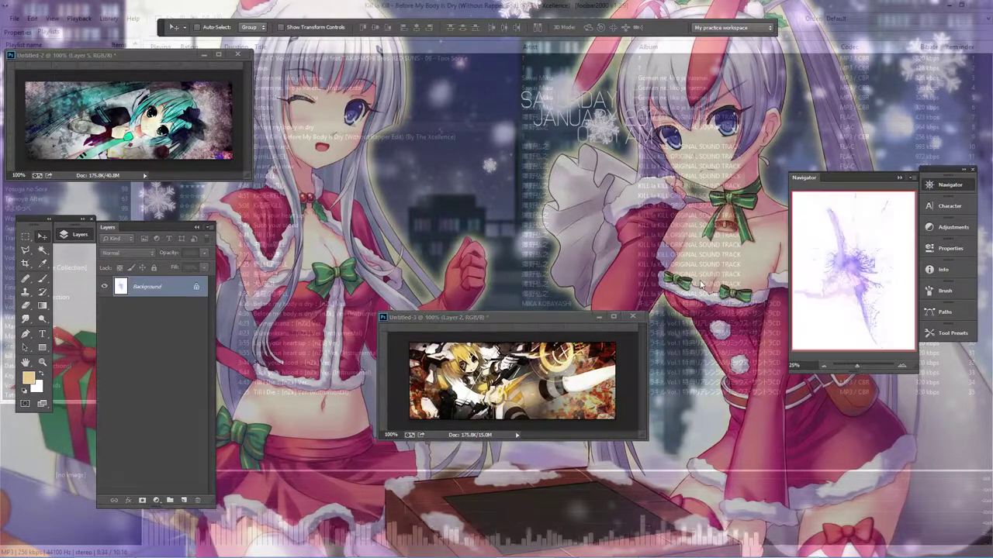
key("ctrl+Tab")
left_click(155, 342)
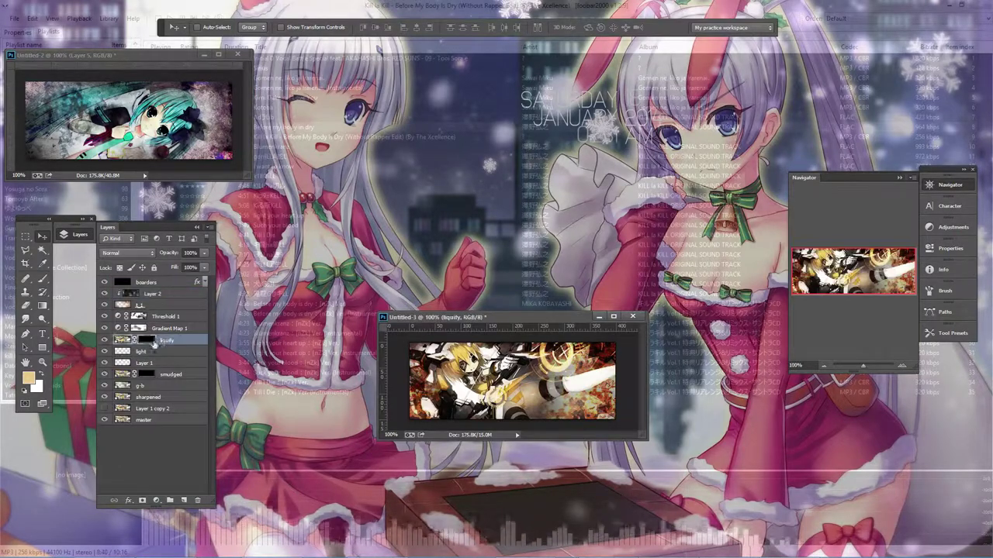
left_click(43, 278)
right_click(518, 372)
Paint the liquify layer's mask across the banner and near the right edge
left_click(459, 367)
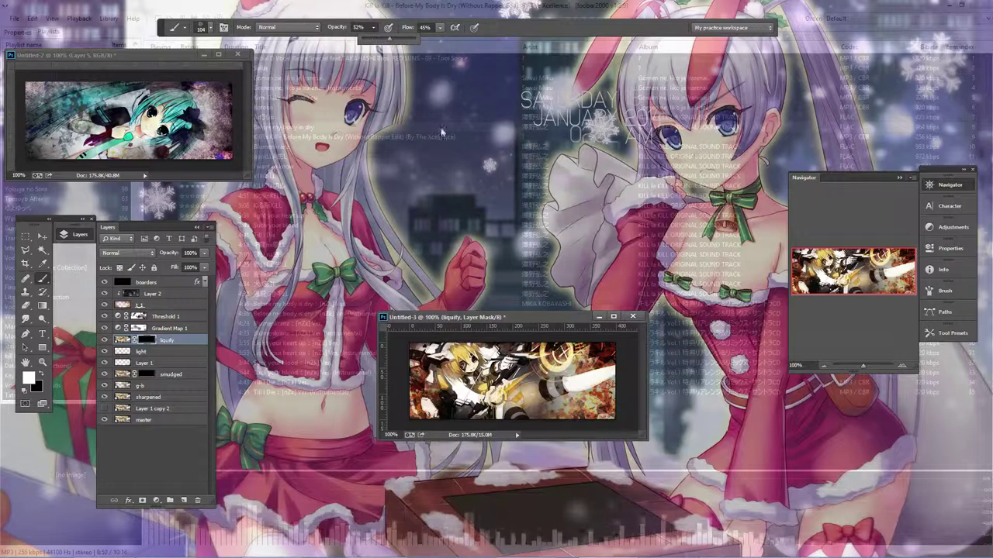
left_click_drag(443, 406, 521, 393)
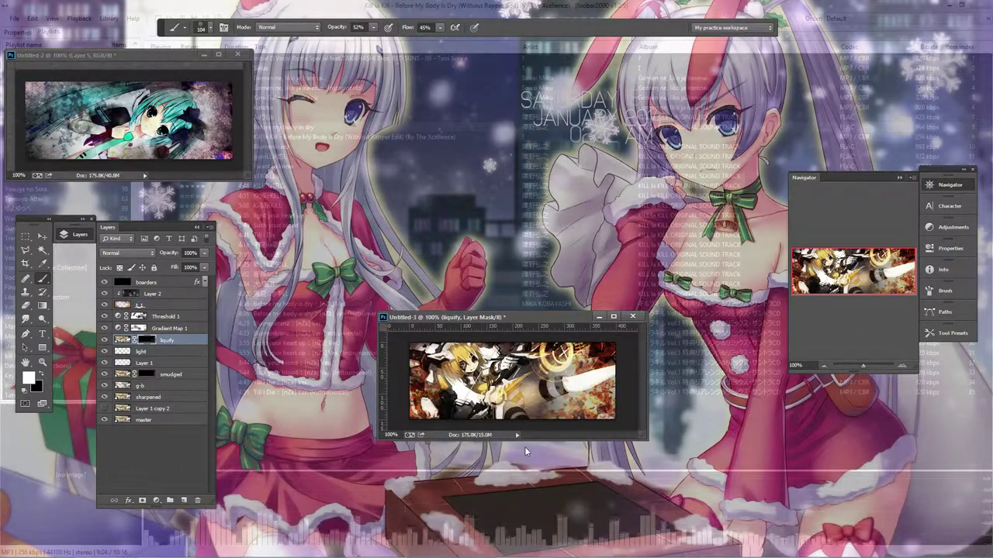
mouse_move(465, 404)
left_mouse_down()
mouse_move(616, 380)
mouse_move(590, 392)
left_mouse_up()
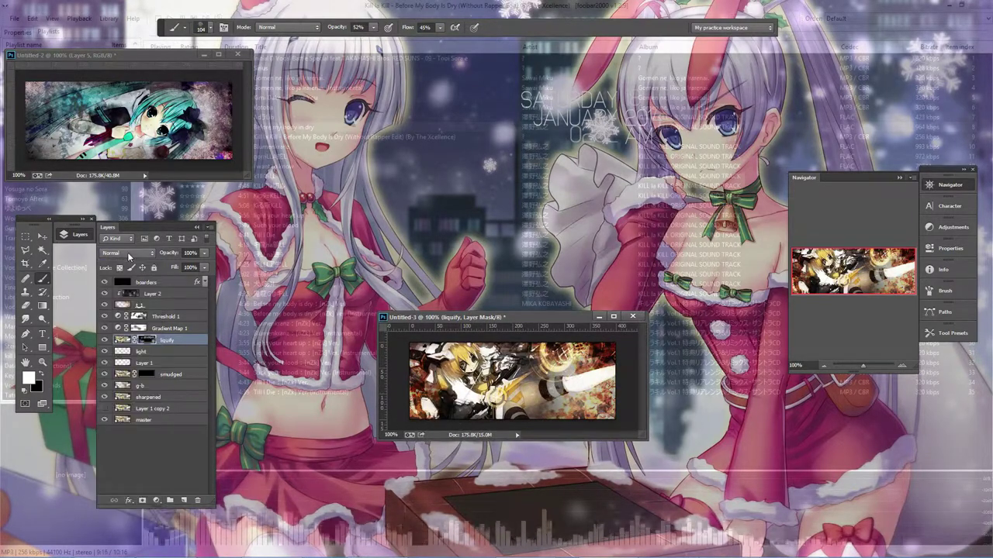
Move the liquify layer above Threshold 1 and Gradient Map 1
scroll(129, 253, "down", 5)
scroll(129, 253, "down", 5)
scroll(129, 253, "down", 5)
scroll(129, 254, "down", 4)
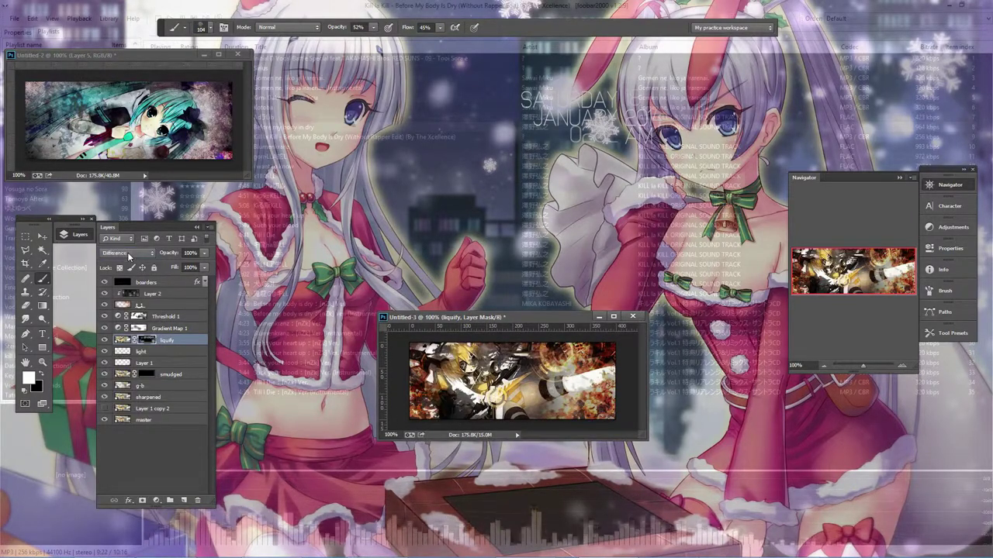
scroll(127, 252, "down", 1)
scroll(127, 252, "down", 1)
scroll(127, 252, "down", 1)
scroll(128, 252, "down", 1)
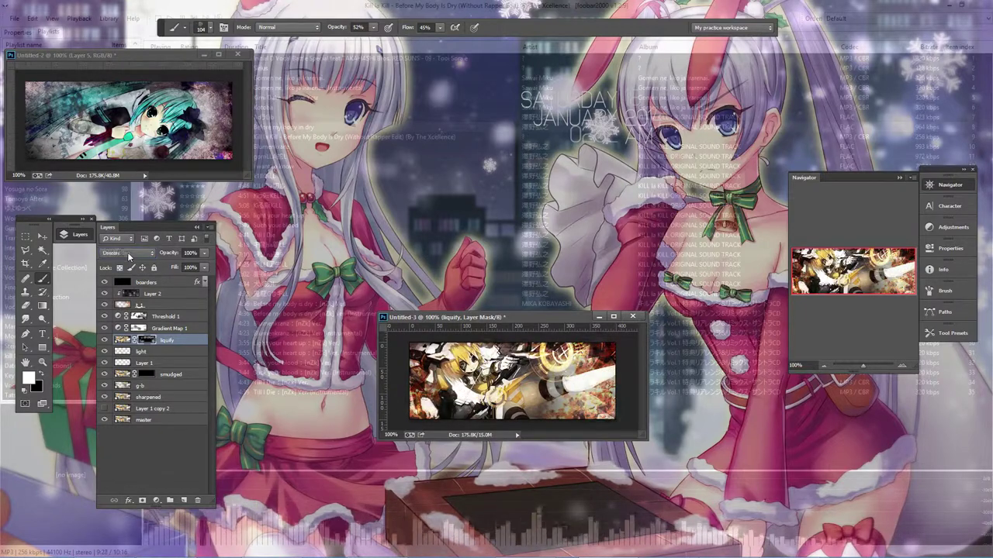
scroll(128, 252, "up", 2)
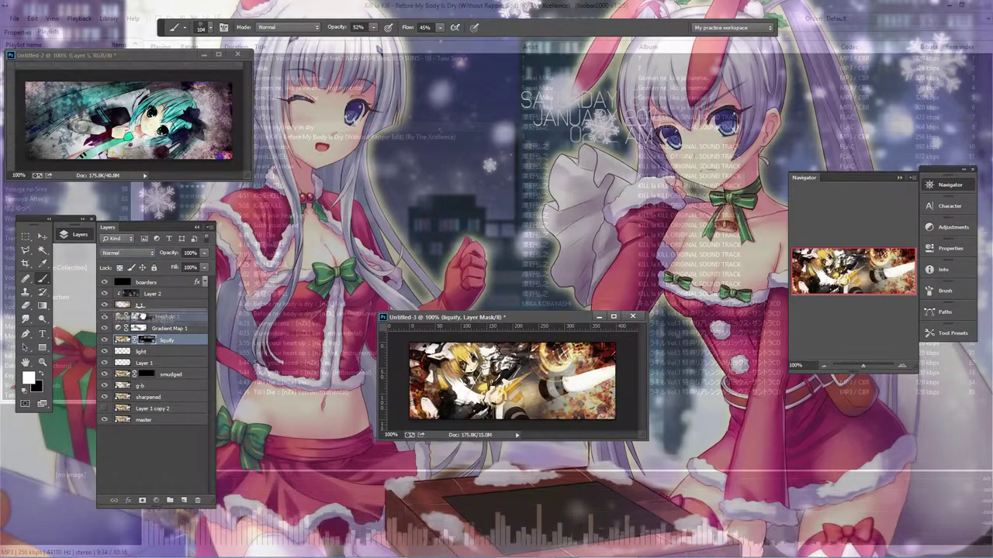
left_click_drag(124, 339, 146, 318)
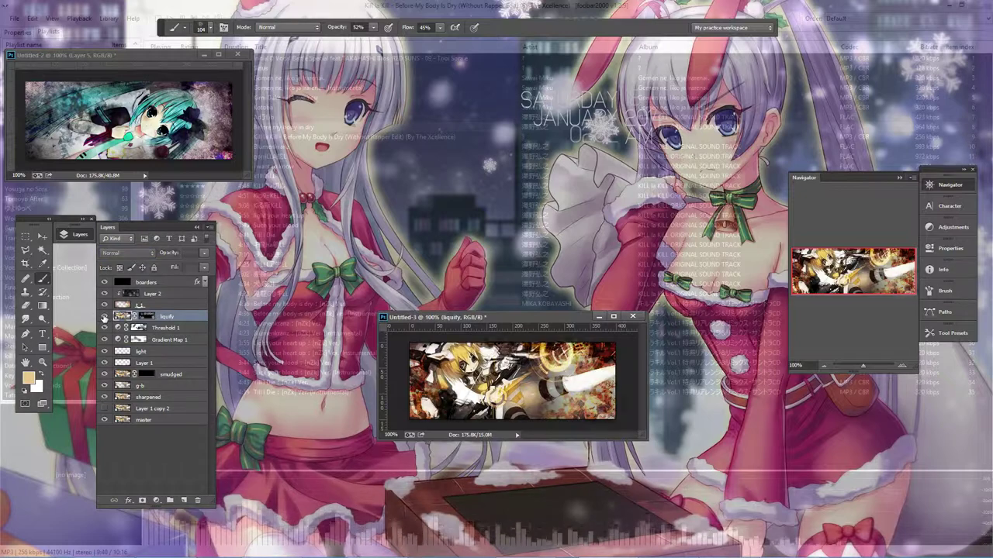
Undo the last two strokes and select the smudged layer's mask with default colours
key("e")
key("ctrl+z")
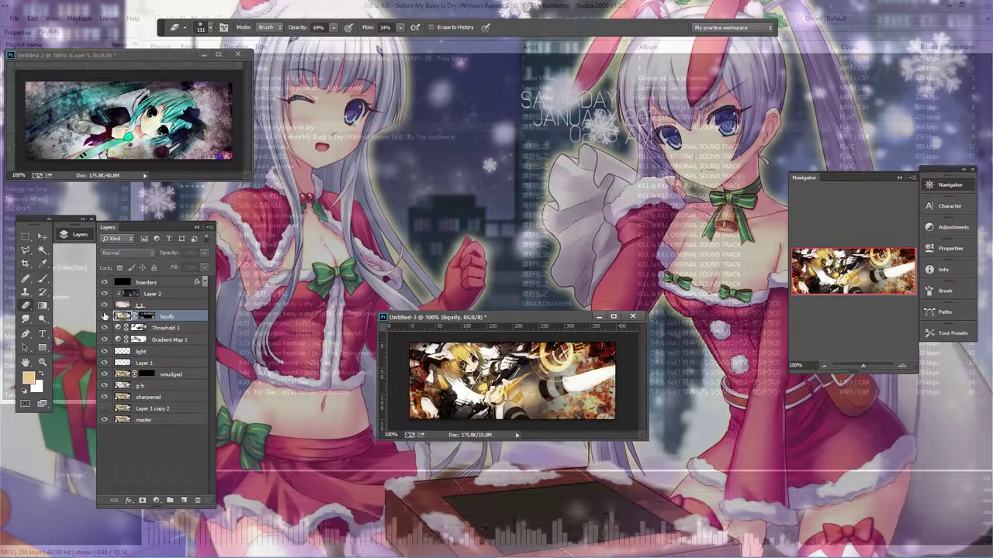
key("ctrl+z")
key("ctrl+z")
key("ctrl+z")
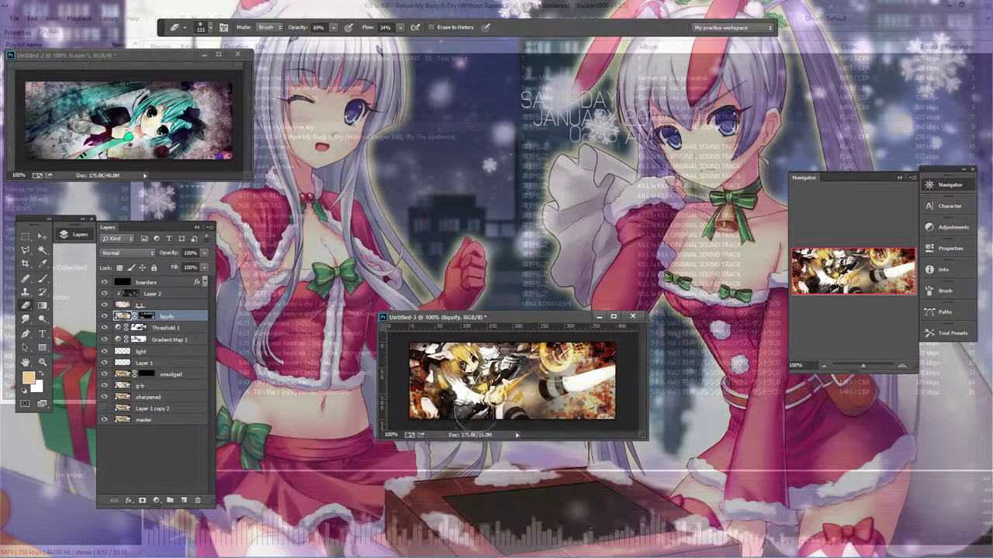
left_click(184, 375)
key("b")
key("d")
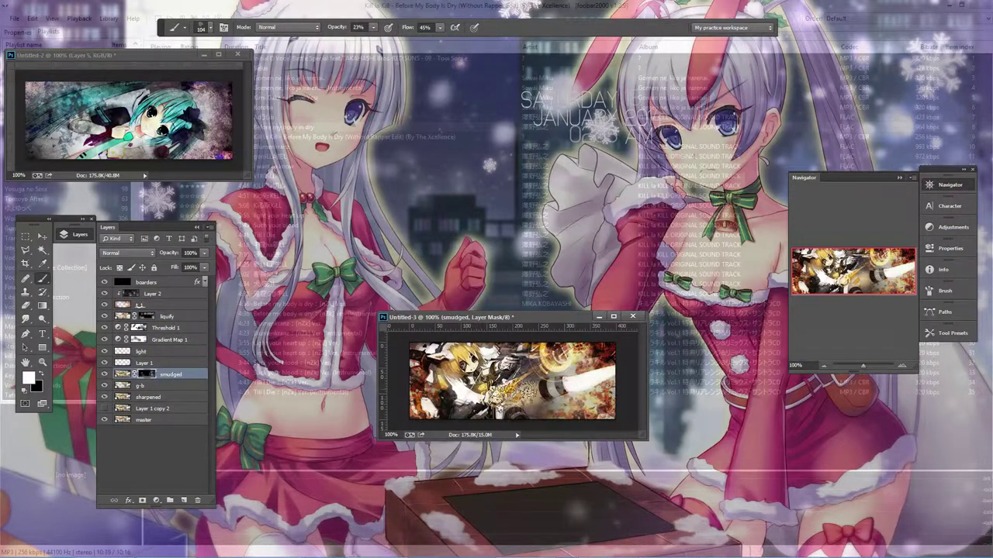
Paint the smudged mask on the banner's left side and compare with the layer hidden
left_click_drag(543, 364, 457, 364)
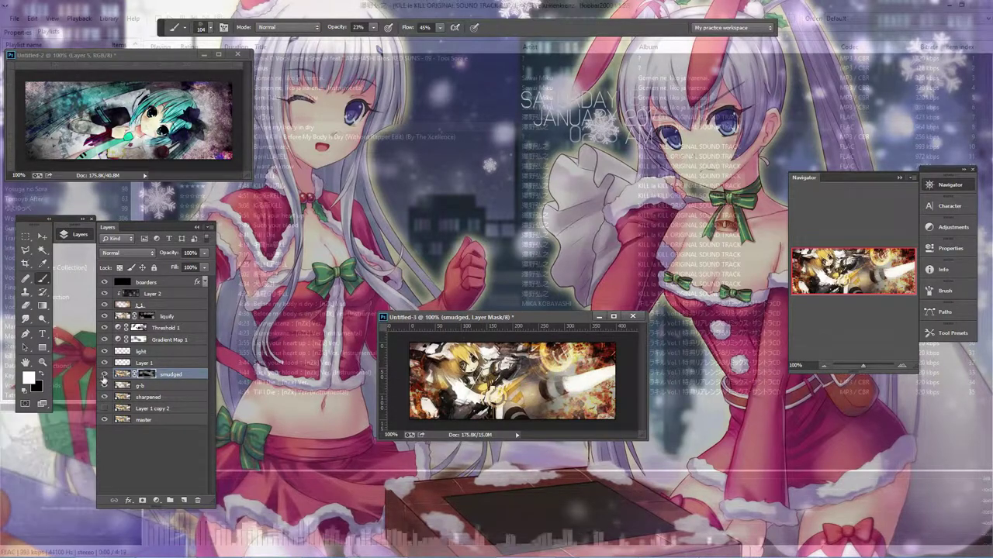
left_click(104, 374)
left_click(104, 375)
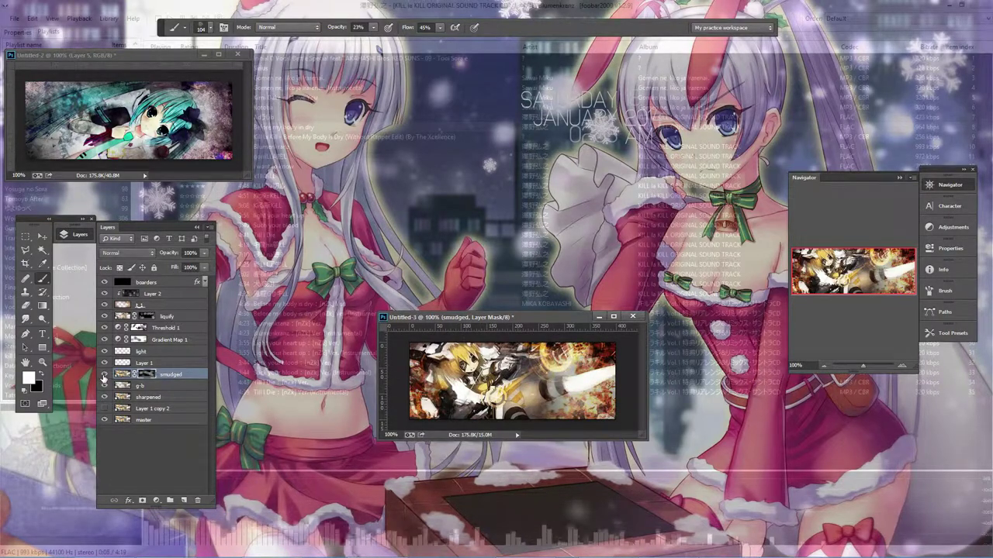
right_click(43, 305)
left_click(78, 318)
key("x")
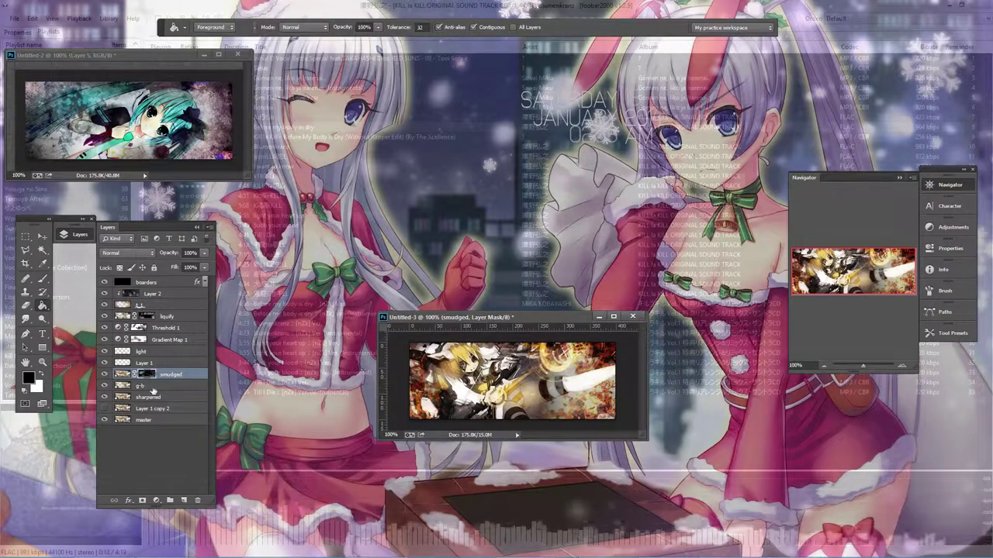
Replace the smudged layer's mask with a new fully hiding black mask
right_click(146, 375)
left_click(161, 385)
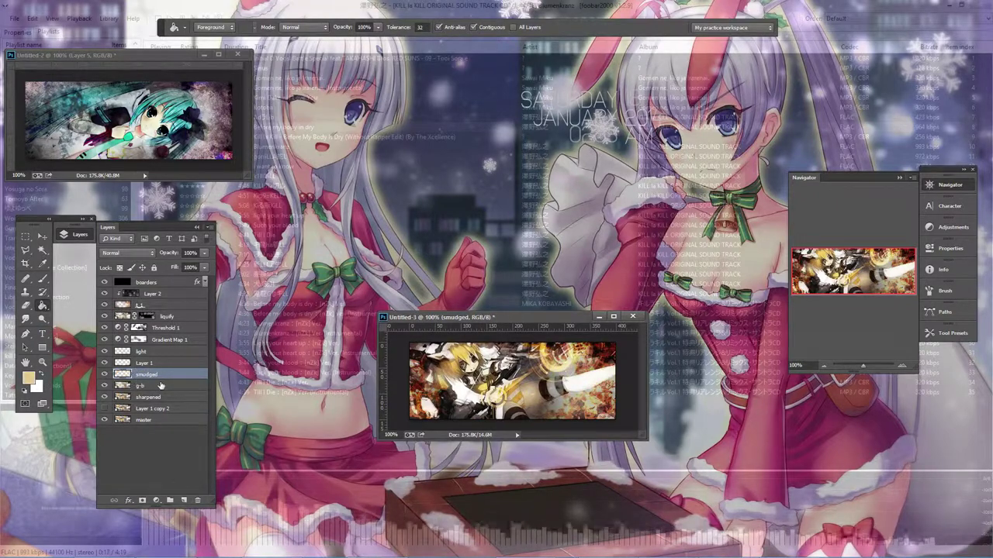
key("ctrl+z")
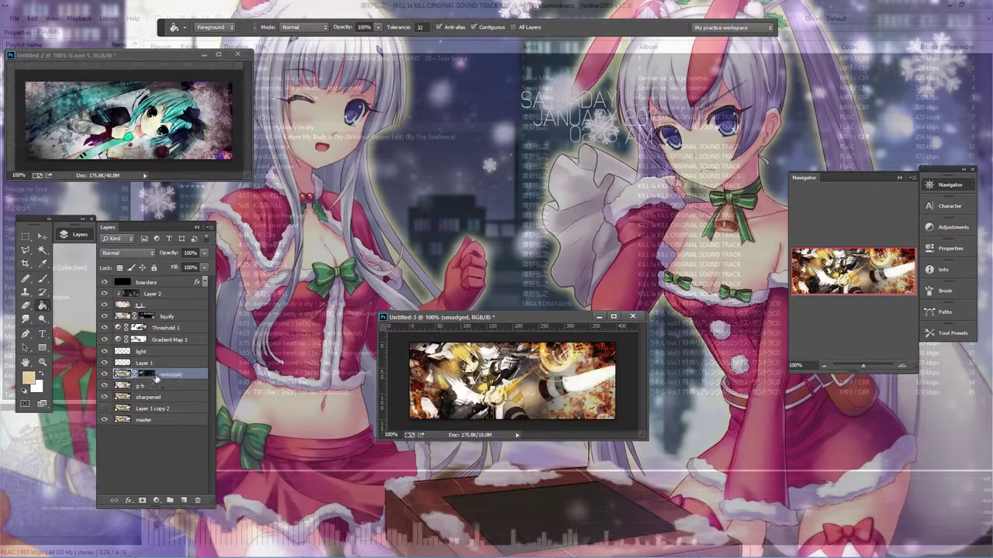
right_click(156, 377)
left_click(178, 393)
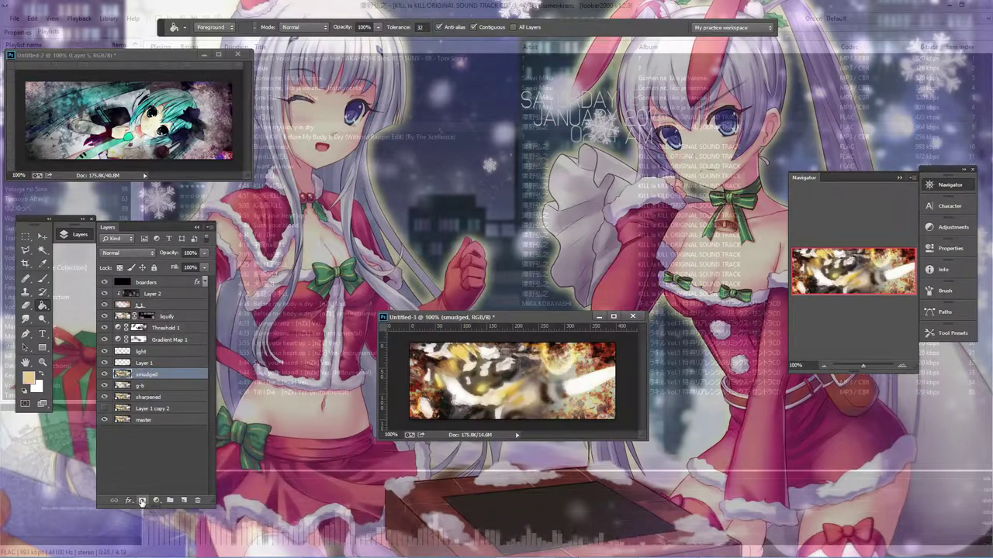
left_click(142, 502, "alt")
Paint white with a 52 px brush to reveal smudge streaks along the bottom centre
key("b")
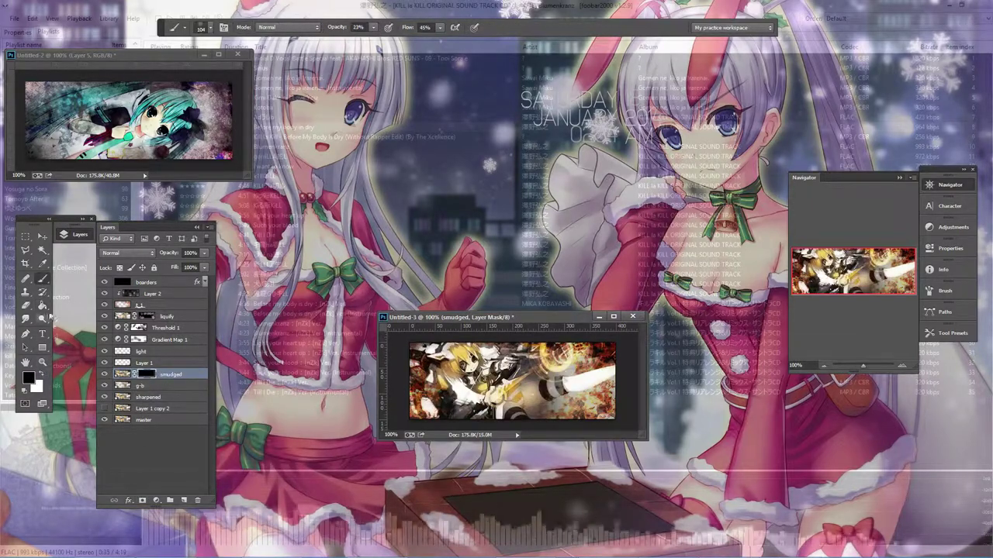
right_click(461, 380)
key("Return")
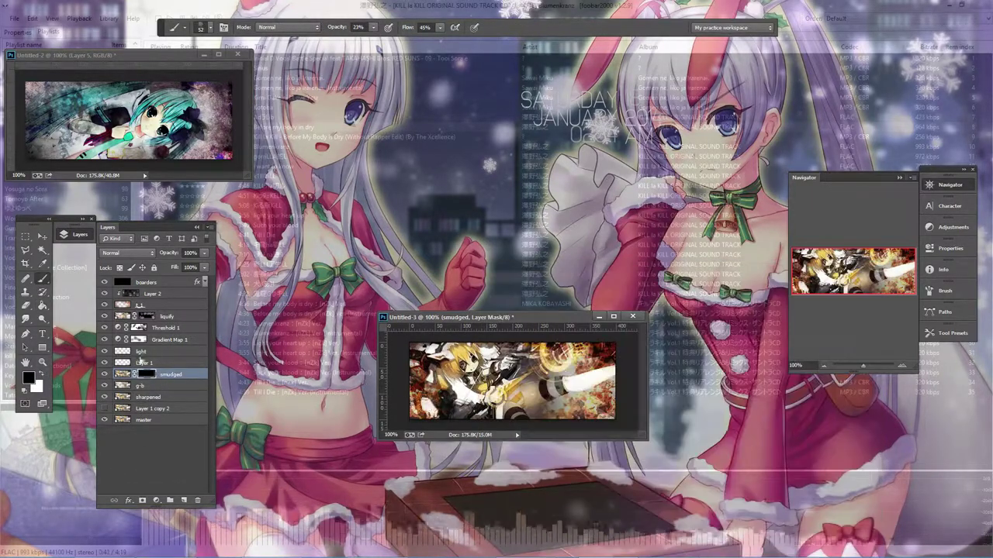
key("x")
mouse_move(535, 384)
left_mouse_down()
mouse_move(570, 423)
mouse_move(593, 373)
mouse_move(488, 400)
mouse_move(415, 380)
left_mouse_up()
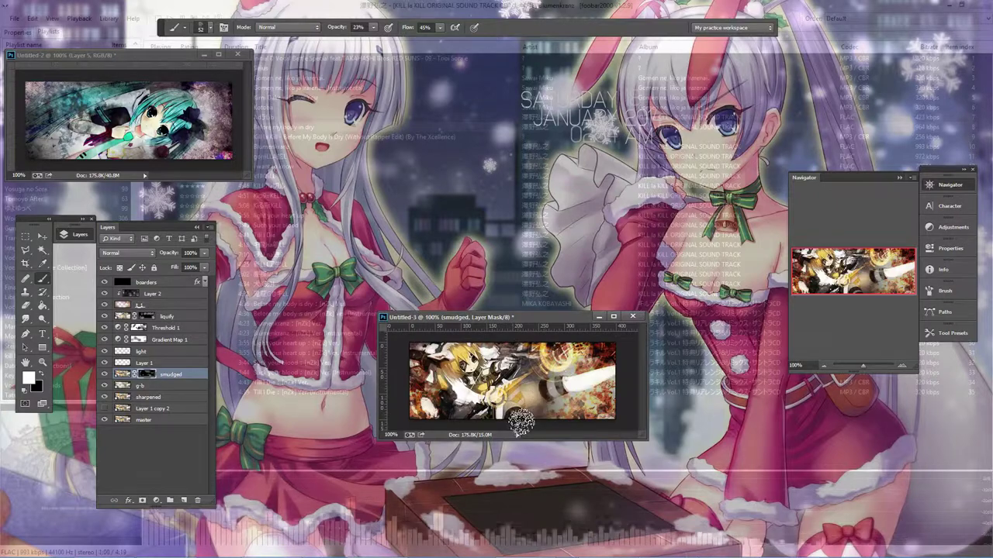
mouse_move(521, 421)
left_mouse_down()
mouse_move(488, 392)
mouse_move(524, 388)
left_mouse_up()
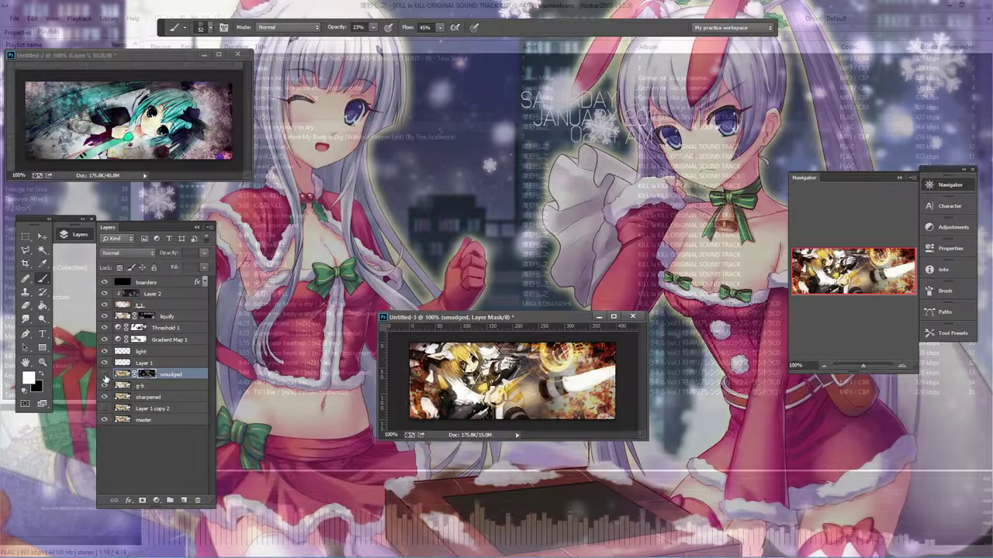
right_click(43, 305)
Add a new Layer 3 in Linear Dodge and draw light gradients across the banner
left_click(77, 307)
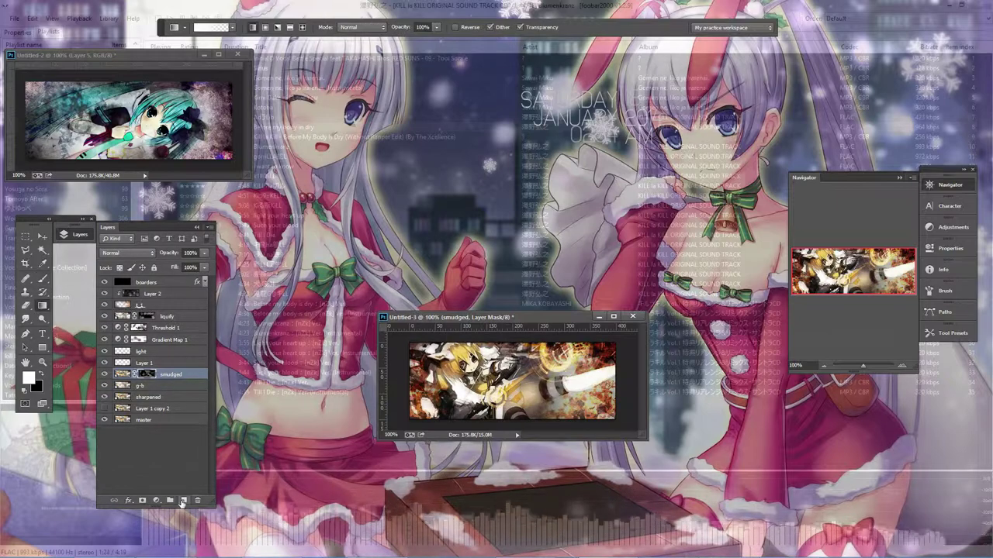
key("ctrl+shift+alt+n")
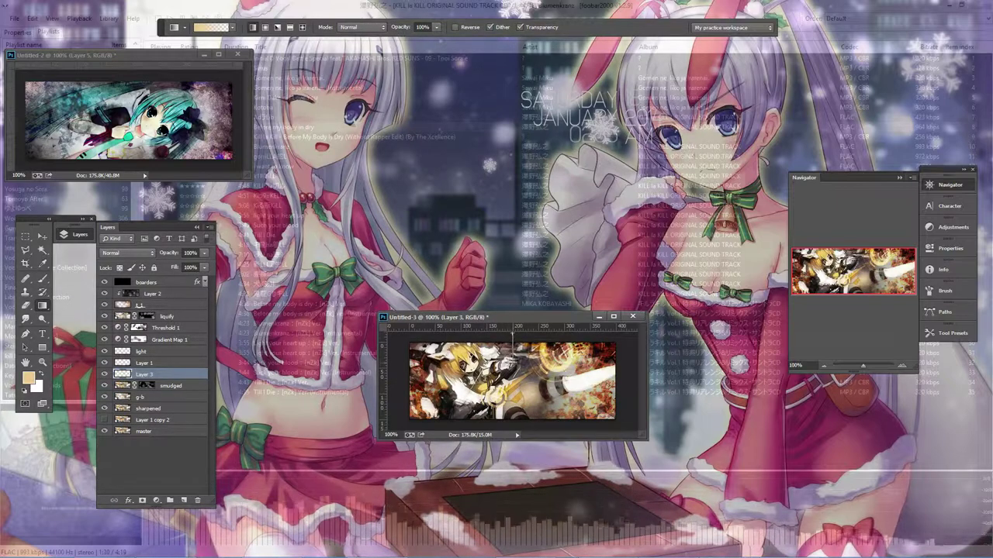
left_click_drag(513, 338, 513, 360)
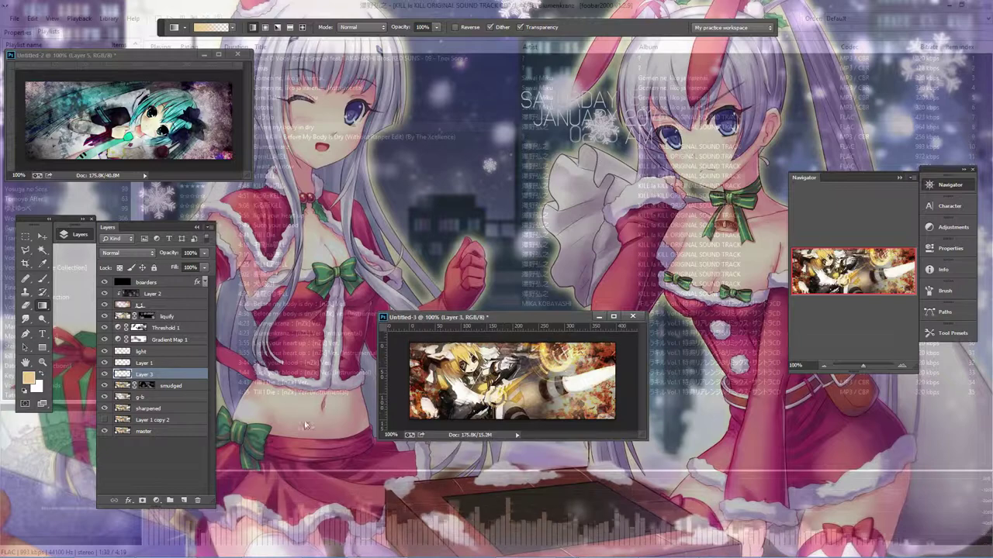
left_click(128, 253)
left_click(124, 374)
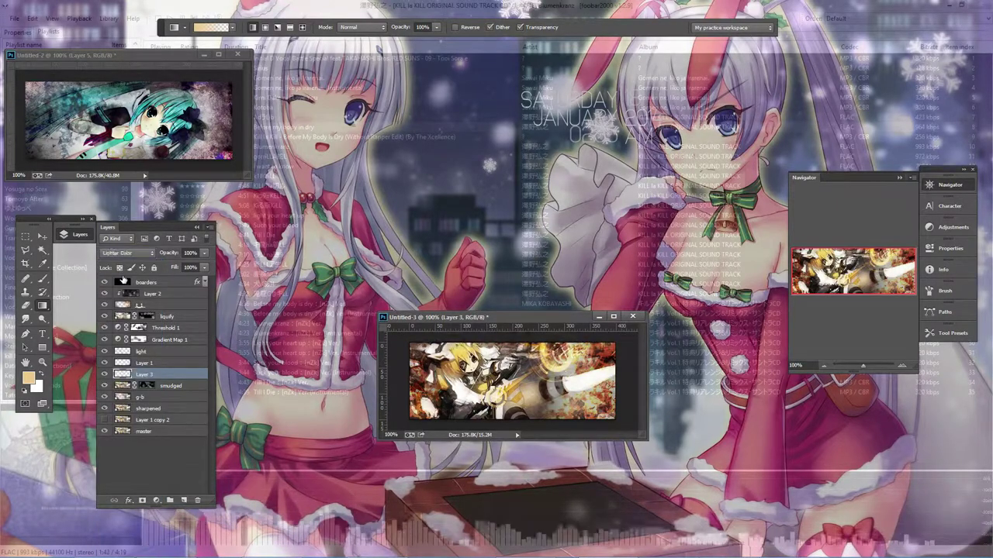
key("Down")
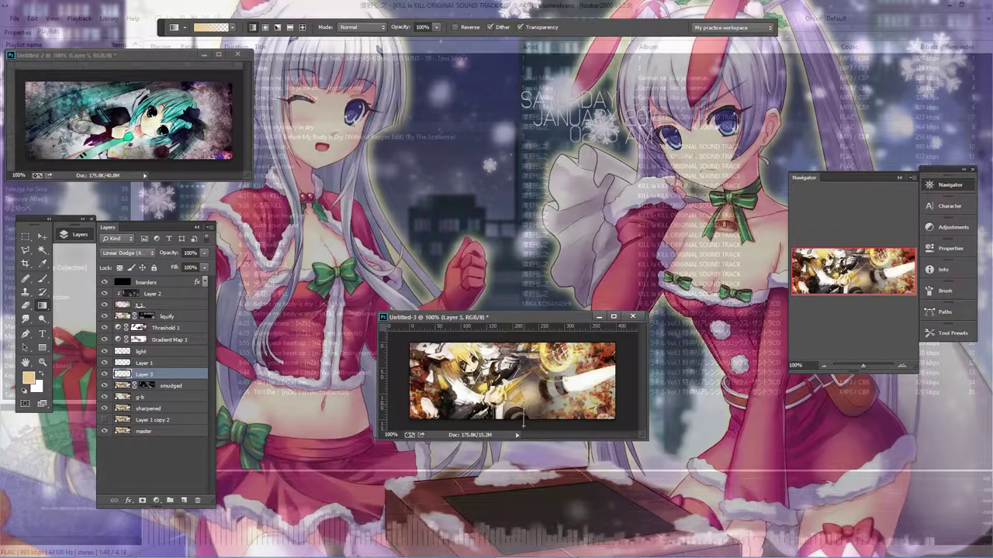
left_click_drag(524, 419, 523, 421)
Give Layer 3 a 250 px inside gradient Stroke blended as Screen
right_click(144, 374)
left_click(186, 133)
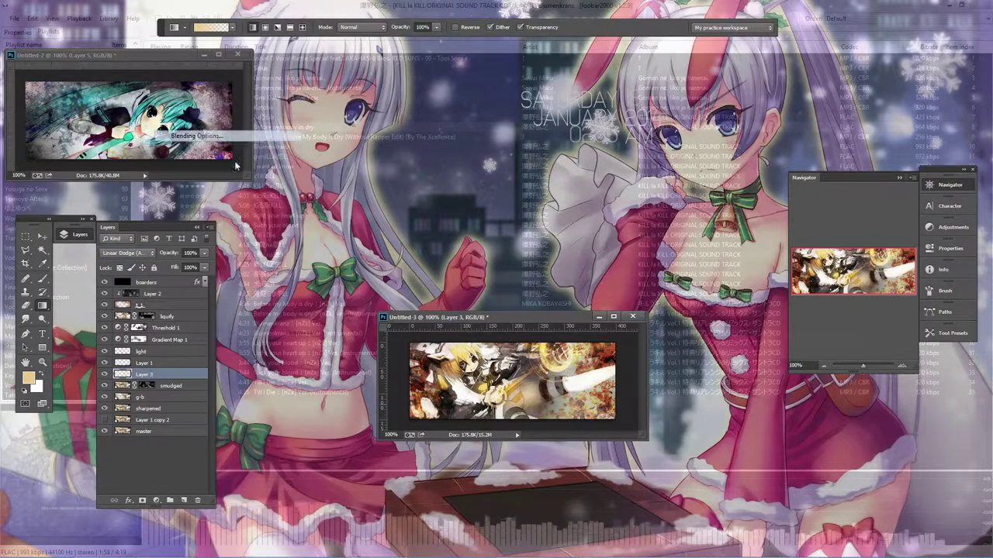
left_click(80, 143)
left_click(208, 112)
left_click(200, 133)
left_click(204, 156)
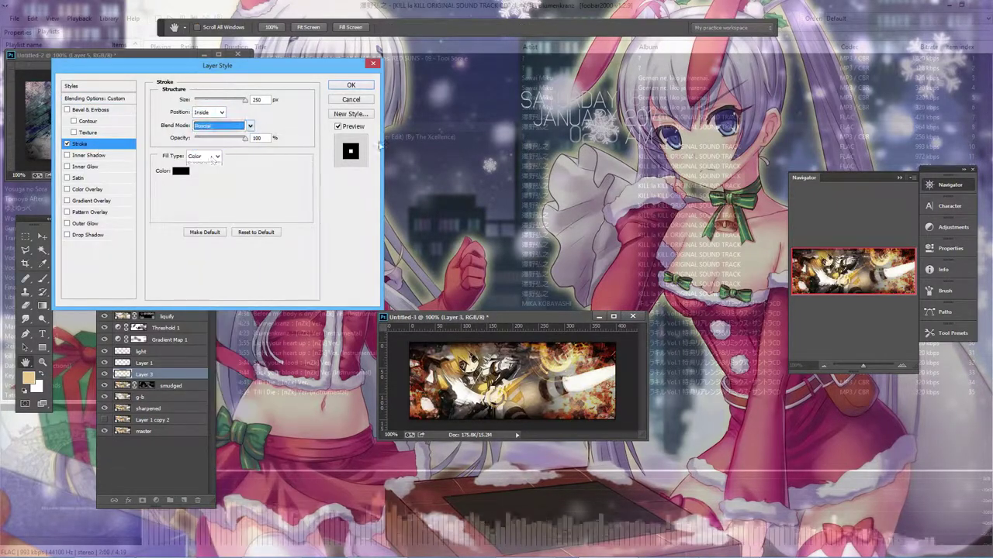
left_click(205, 126)
left_click(238, 171)
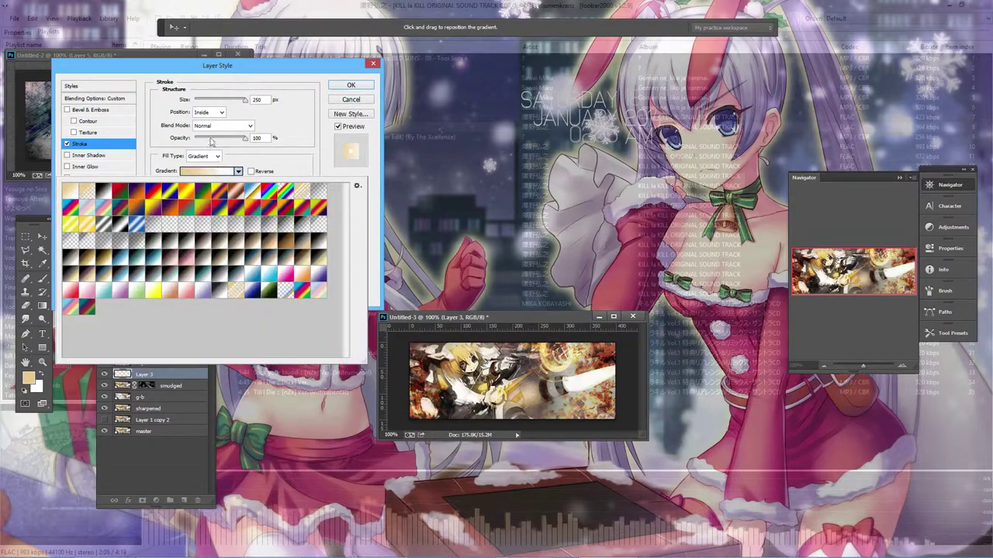
left_click(223, 126)
left_click(217, 151)
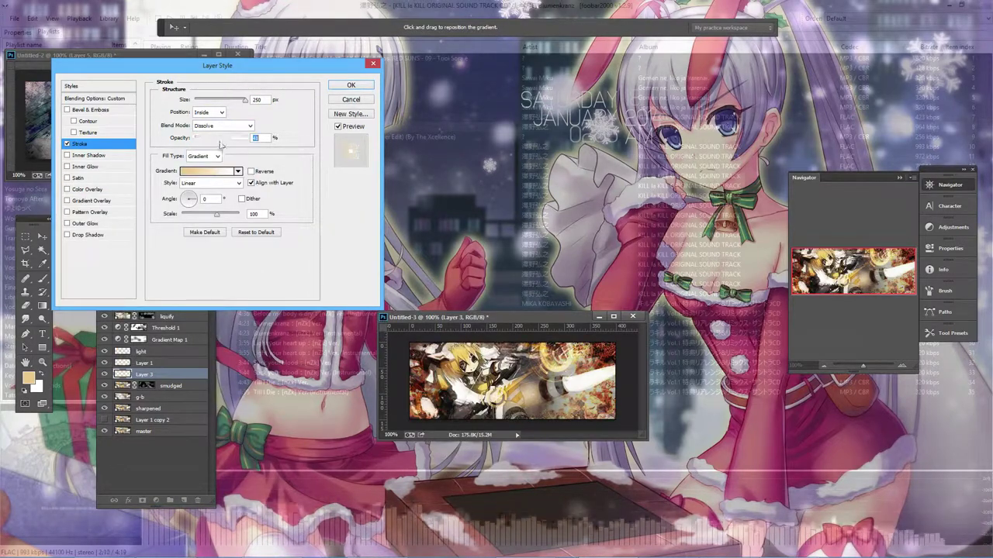
left_click(222, 126)
left_click(222, 199)
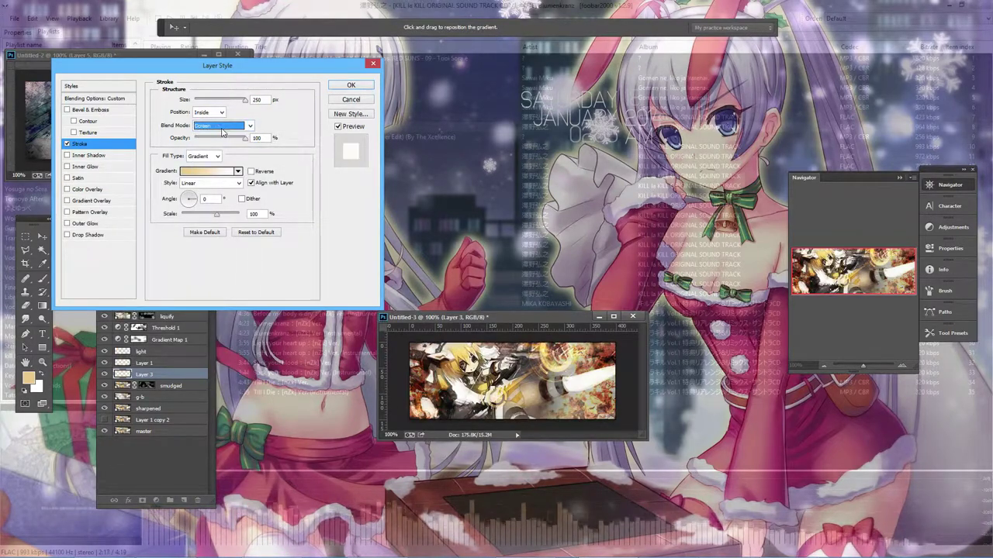
Pick the peach-brown gradient for the stroke and apply the layer style
scroll(223, 128, "down", 3)
scroll(223, 128, "down", 3)
scroll(223, 128, "down", 3)
scroll(222, 128, "down", 4)
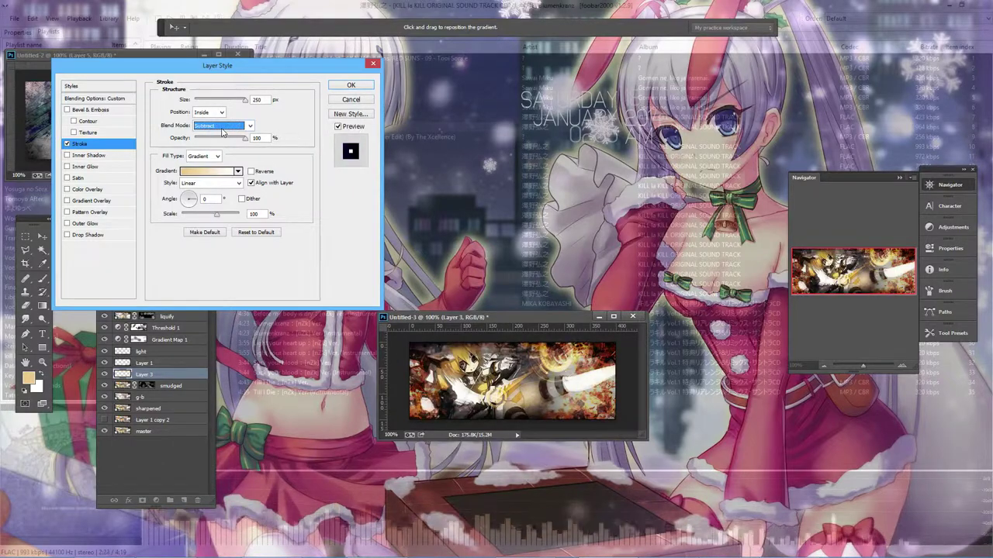
scroll(223, 128, "down", 2)
scroll(222, 128, "down", 2)
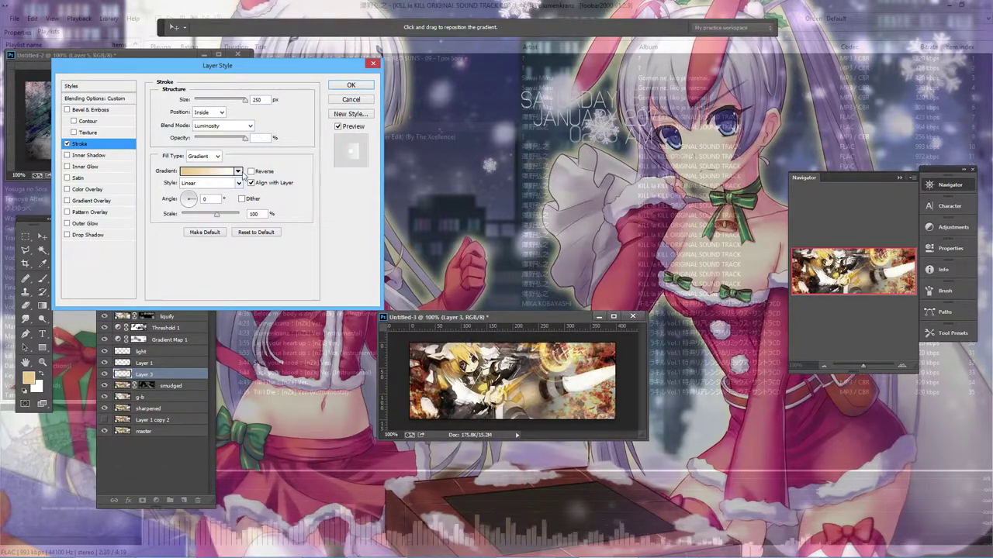
left_click(238, 171)
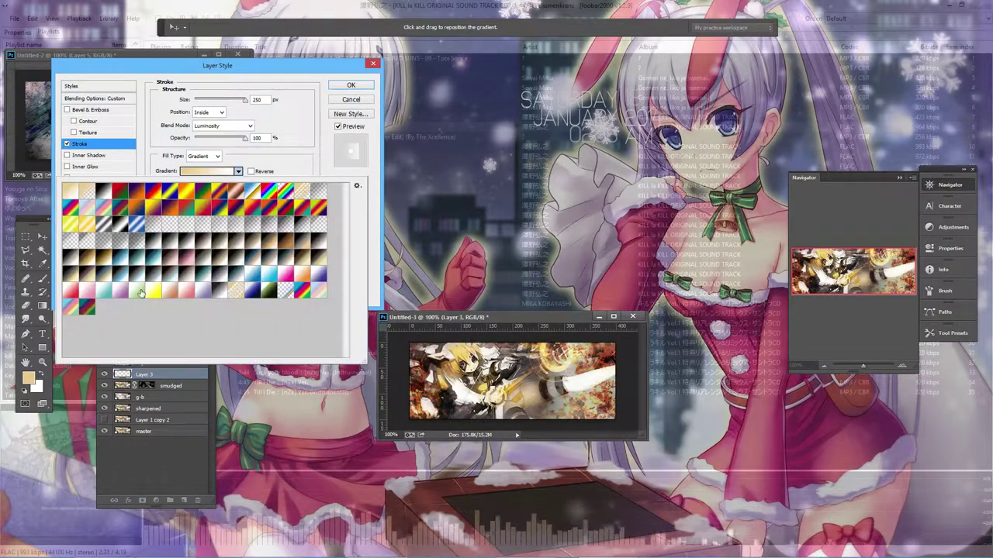
double_click(210, 183)
scroll(223, 126, "up", 6)
scroll(222, 127, "up", 6)
scroll(222, 126, "up", 6)
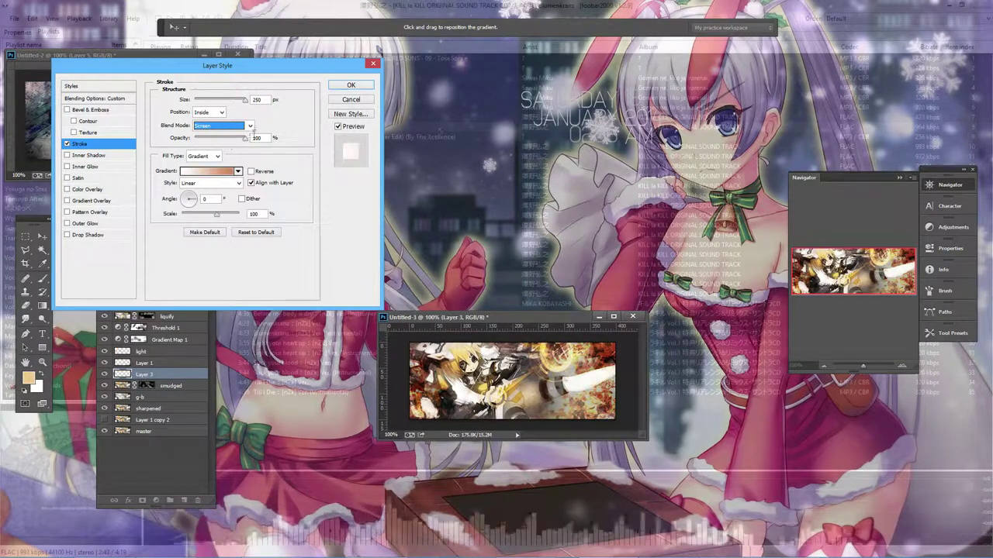
left_click(351, 85)
right_click(168, 374)
Move Layer 3 above liquify and set its stroke blending to Color Dodge
left_click(193, 291)
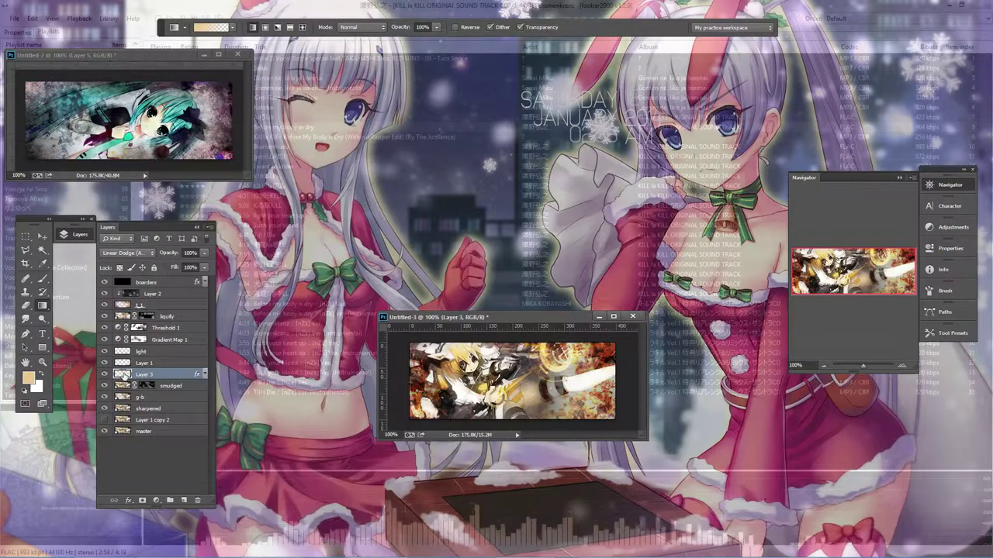
left_click_drag(155, 308, 155, 310)
right_click(159, 316)
left_click(194, 128)
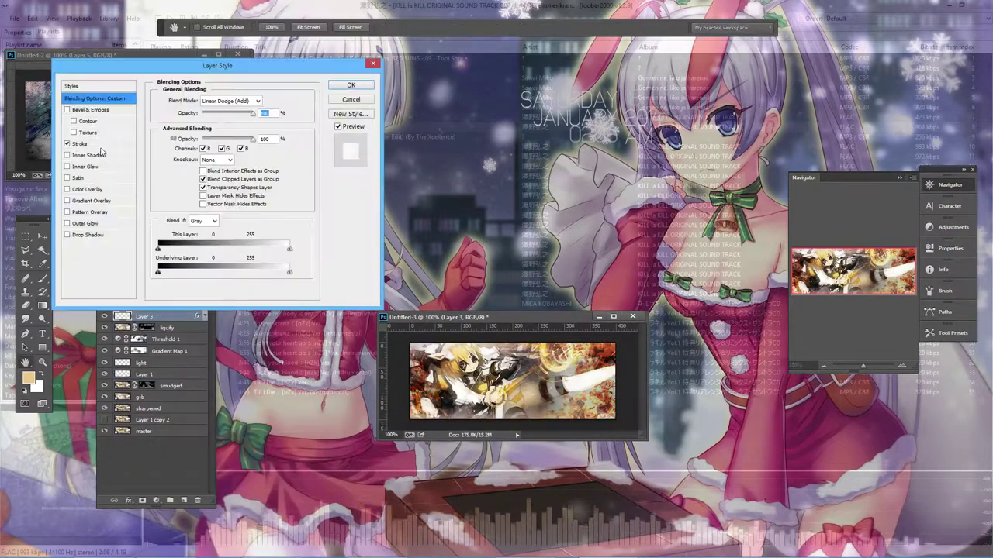
left_click(79, 144)
left_click(221, 125)
left_click(231, 134)
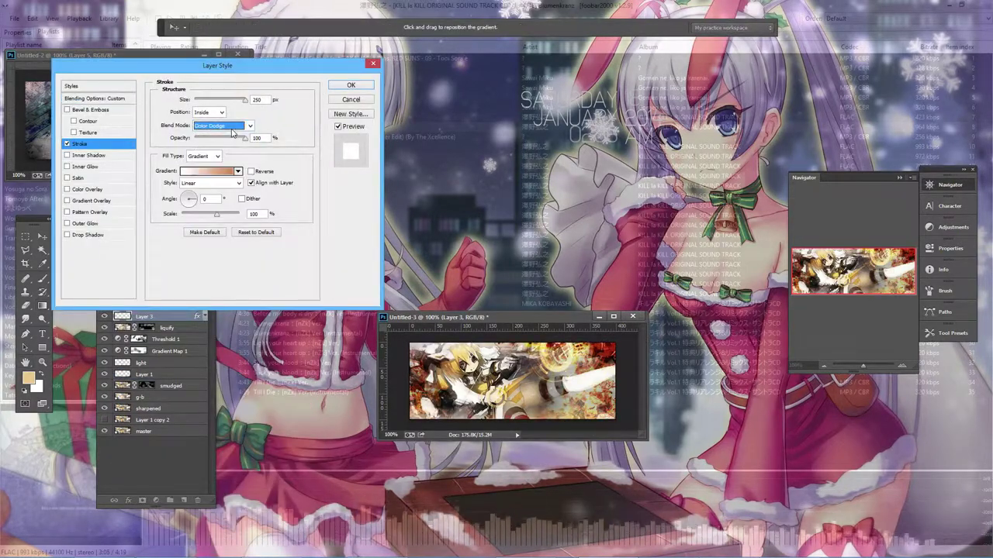
Try purple-blue, pink-red and pink-lavender gradients, then apply Vivid Light with a peach gradient
left_click(238, 172)
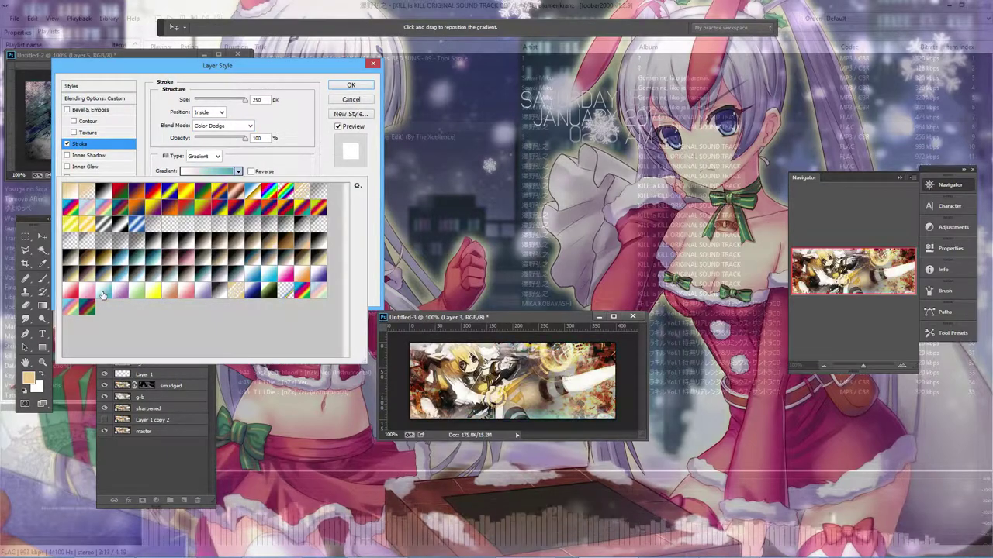
left_click(319, 276)
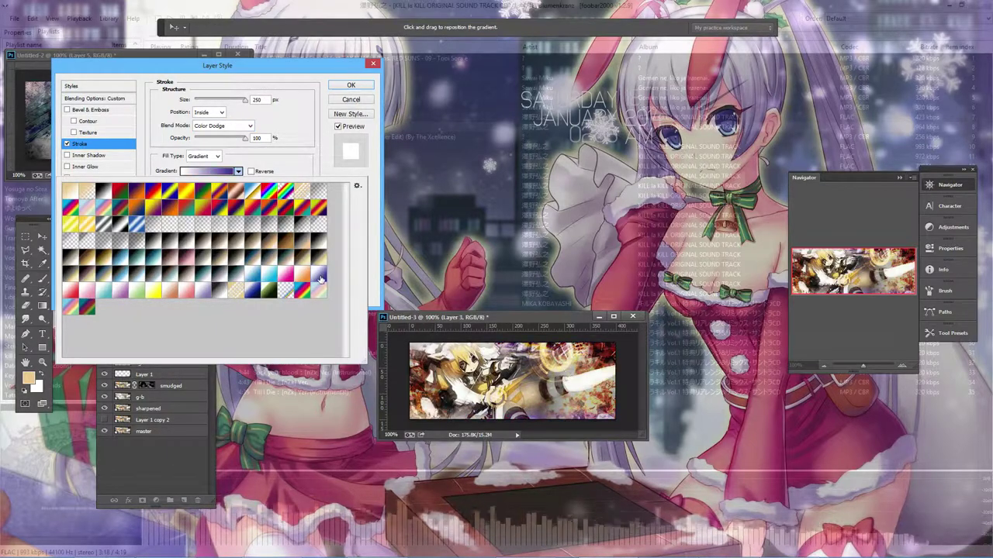
left_click(185, 295)
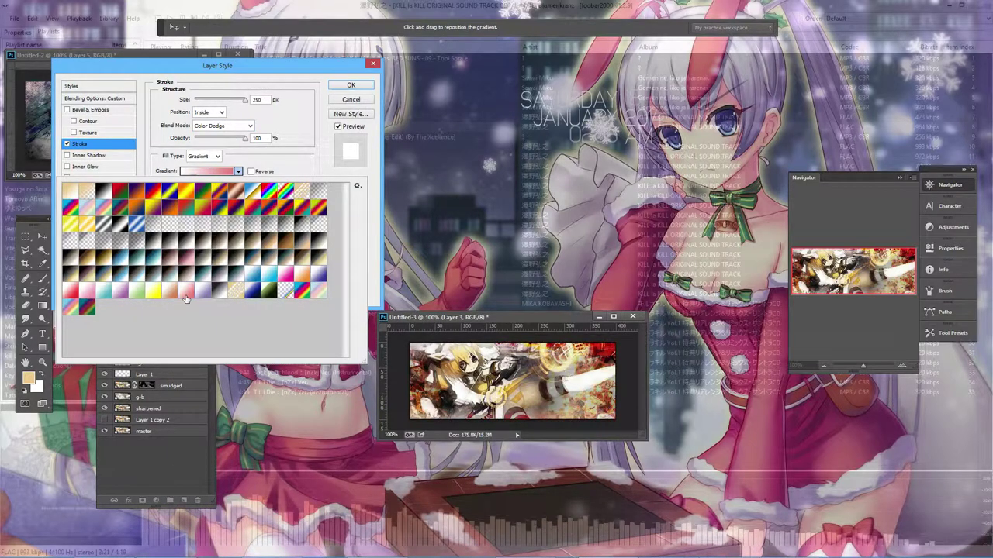
left_click(118, 294)
left_click(220, 125)
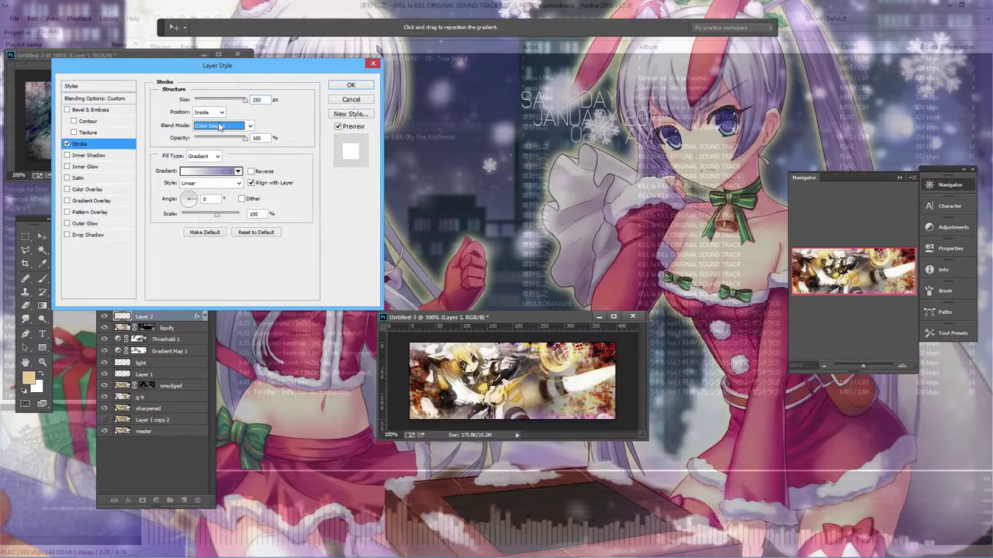
scroll(219, 127, "down", 6)
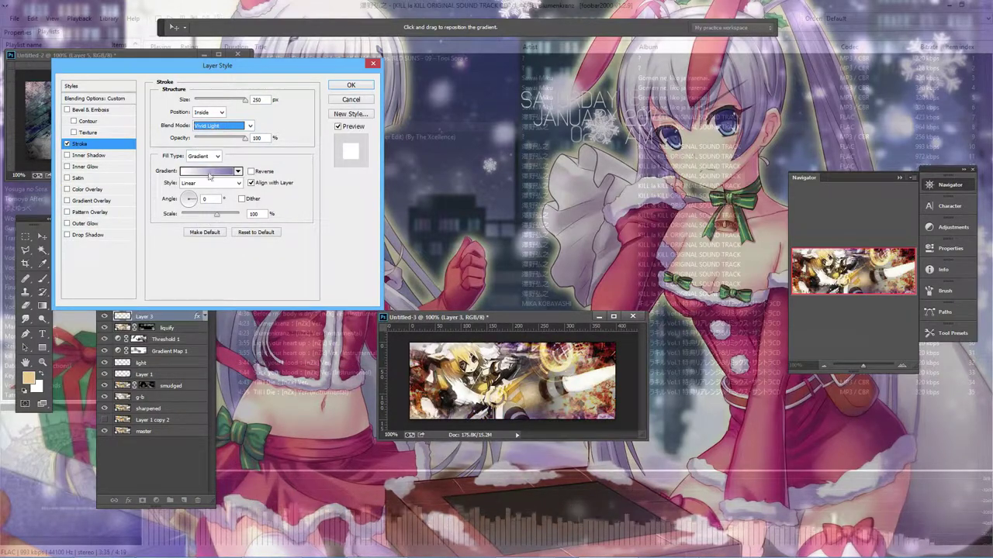
left_click(238, 170)
left_click(74, 194)
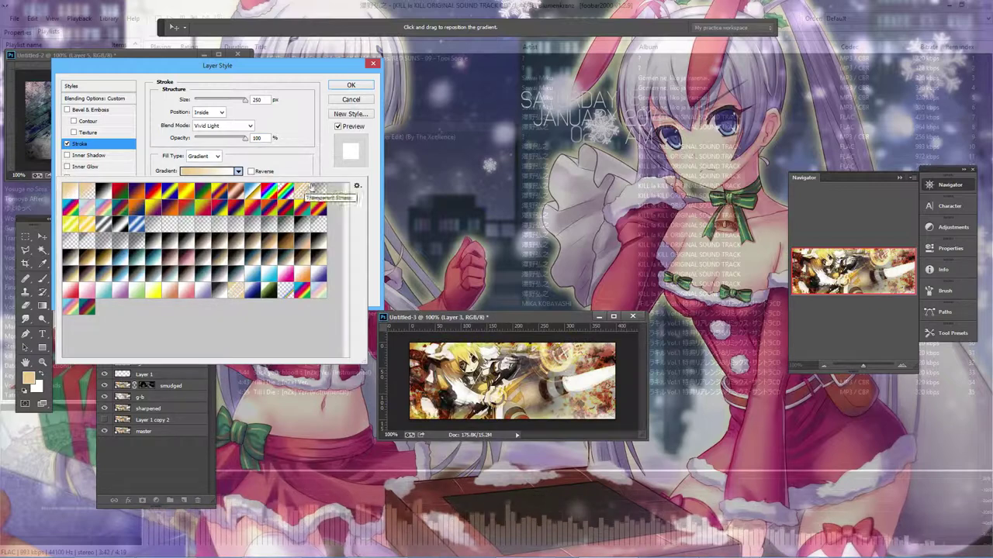
left_click(366, 87)
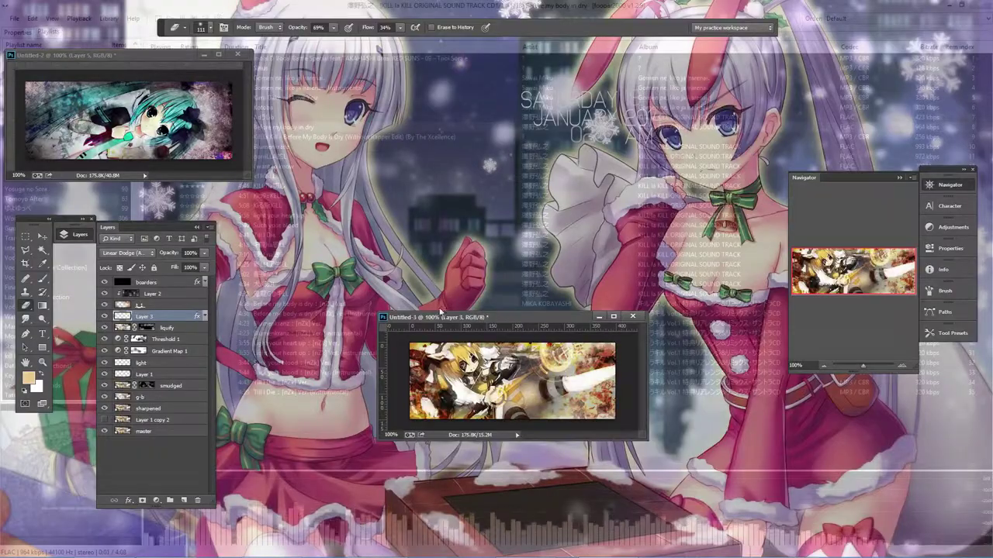
Move the banner window left, make it taller, and toggle Layer 3's visibility to compare
left_click_drag(480, 320, 442, 311)
mouse_move(594, 439)
left_mouse_down()
mouse_move(597, 463)
mouse_move(633, 470)
left_mouse_up()
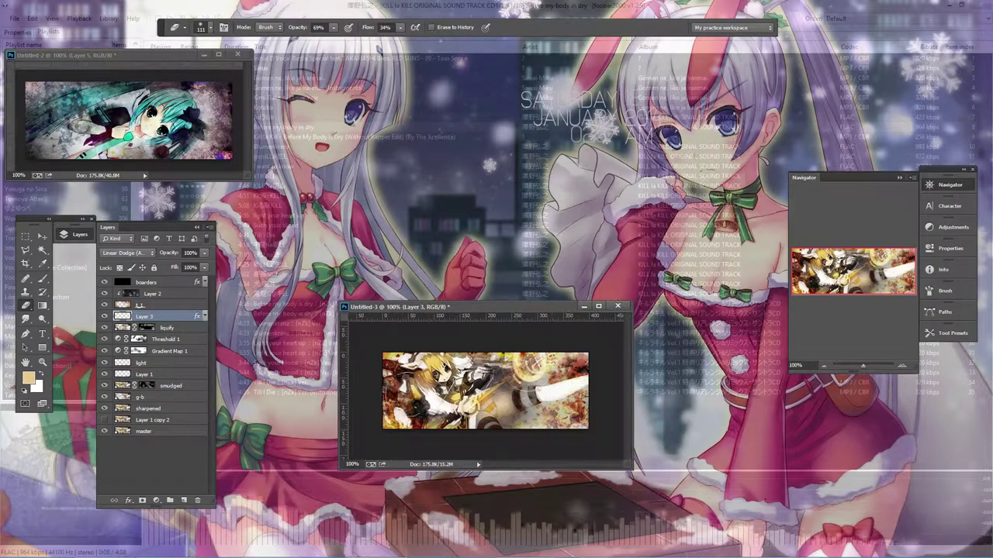
left_click(105, 316)
left_click(105, 317)
left_click(106, 351)
left_click(106, 350)
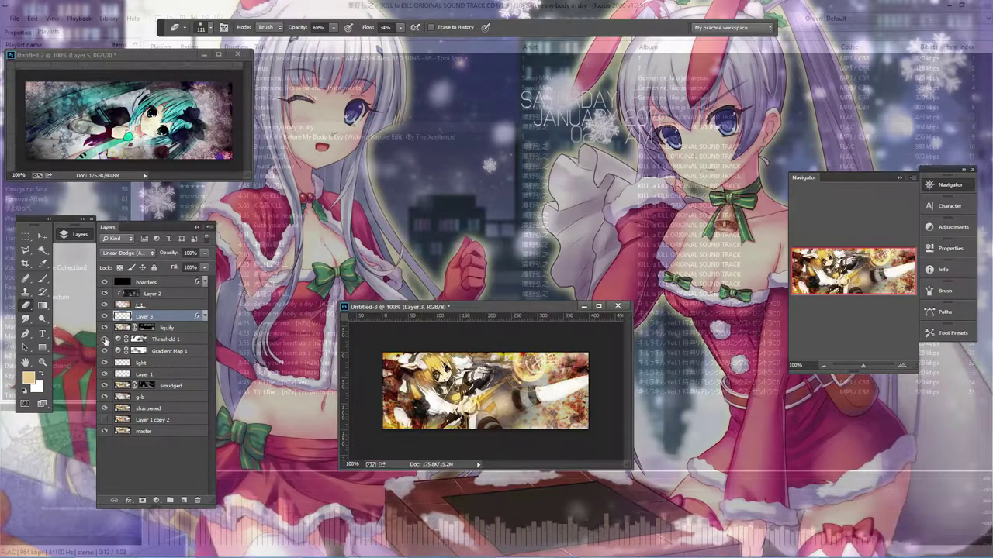
Select t_1 and toggle it and a lower layer off and on to compare
left_click(104, 317)
left_click(105, 317)
left_click(113, 306)
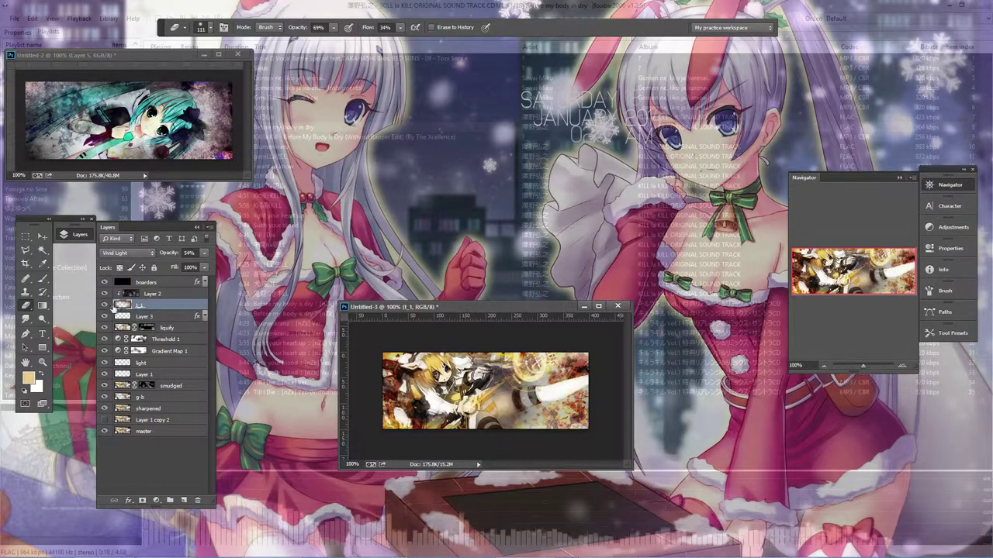
left_click(105, 305)
left_click(105, 305)
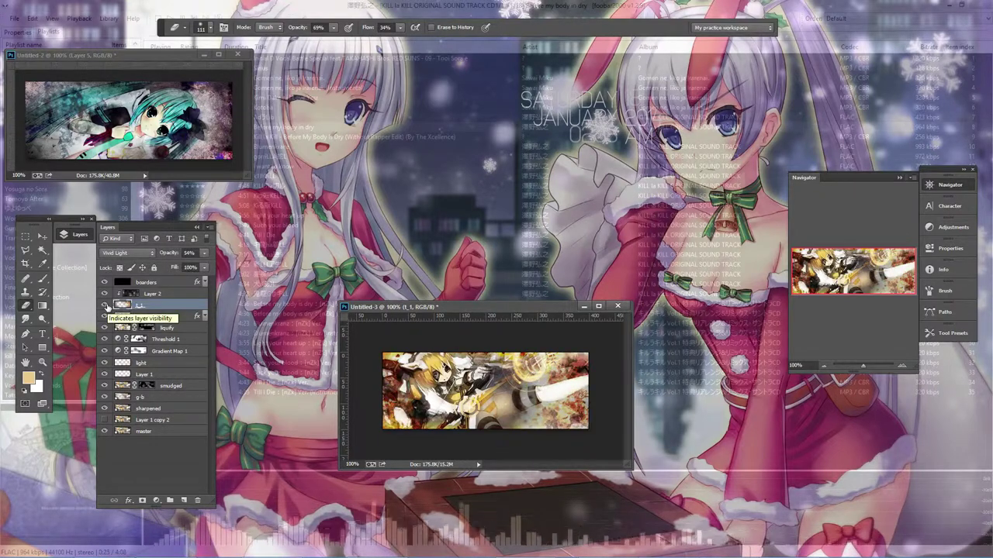
left_click(105, 304)
left_click(105, 305)
left_click(171, 431)
Add a Hue/Saturation adjustment above smudged and shift its hue and saturation
left_click(180, 395)
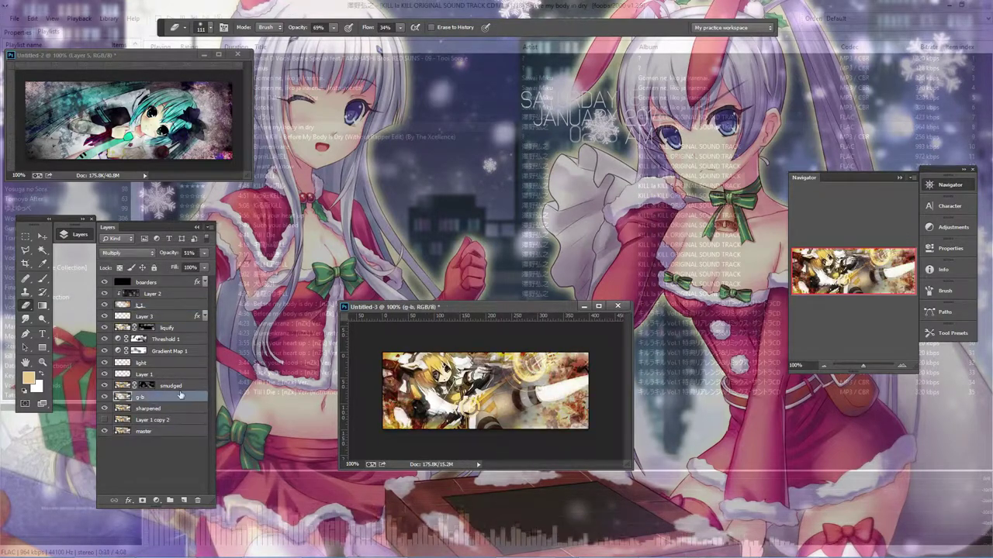
left_click(170, 386)
left_click(950, 248)
left_click(950, 226)
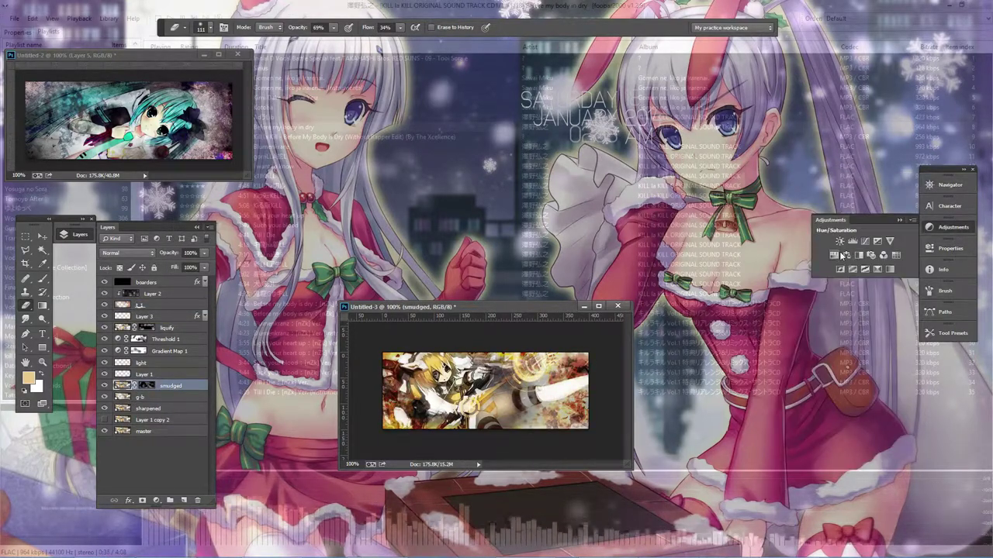
left_click(836, 254)
mouse_move(840, 309)
left_mouse_down()
mouse_move(818, 308)
mouse_move(867, 332)
left_mouse_up()
mouse_move(818, 308)
left_mouse_down()
mouse_move(778, 313)
mouse_move(835, 313)
left_mouse_up()
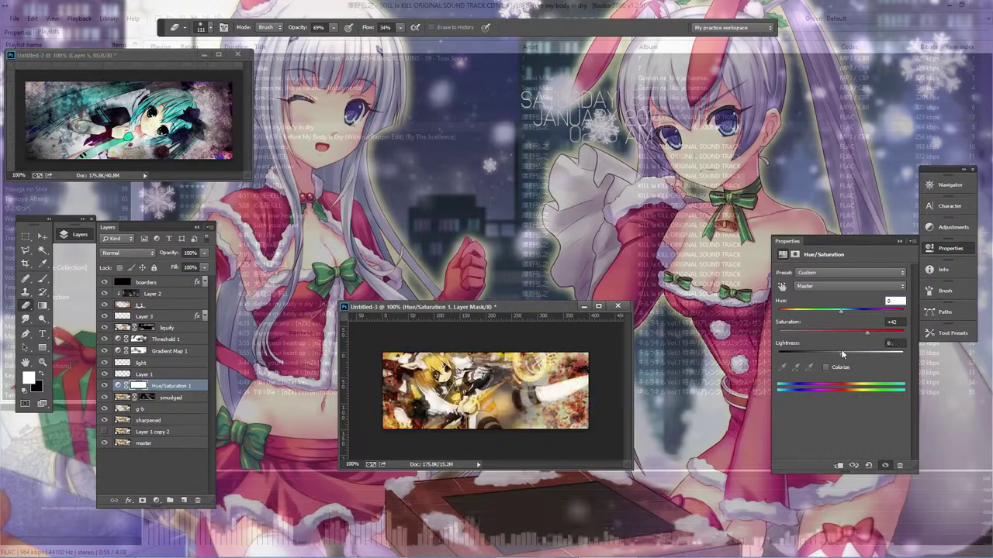
Try Lightness 0 and Colorize, then settle on Hue -15 and Saturation +31
left_click(891, 343)
type("0")
left_click(826, 367)
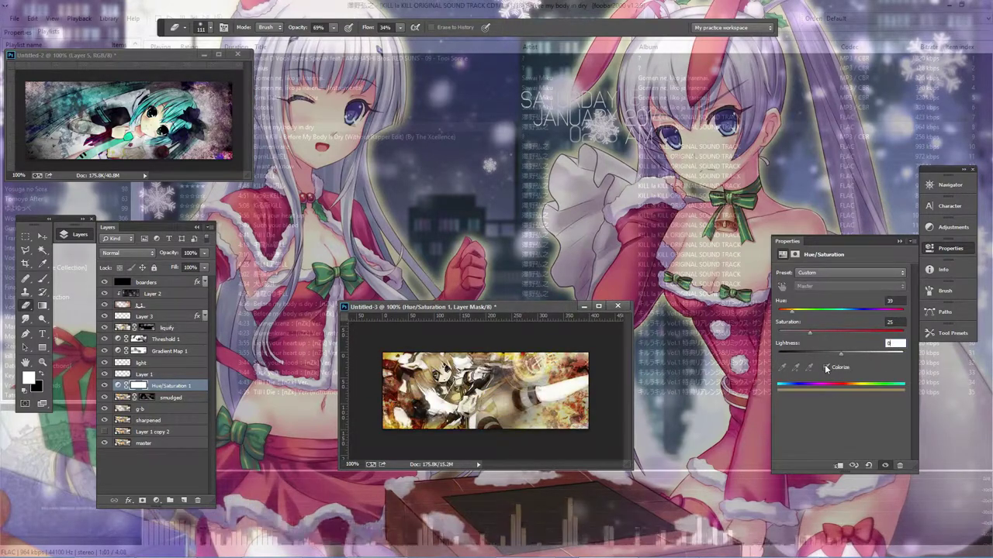
left_click_drag(829, 311, 842, 314)
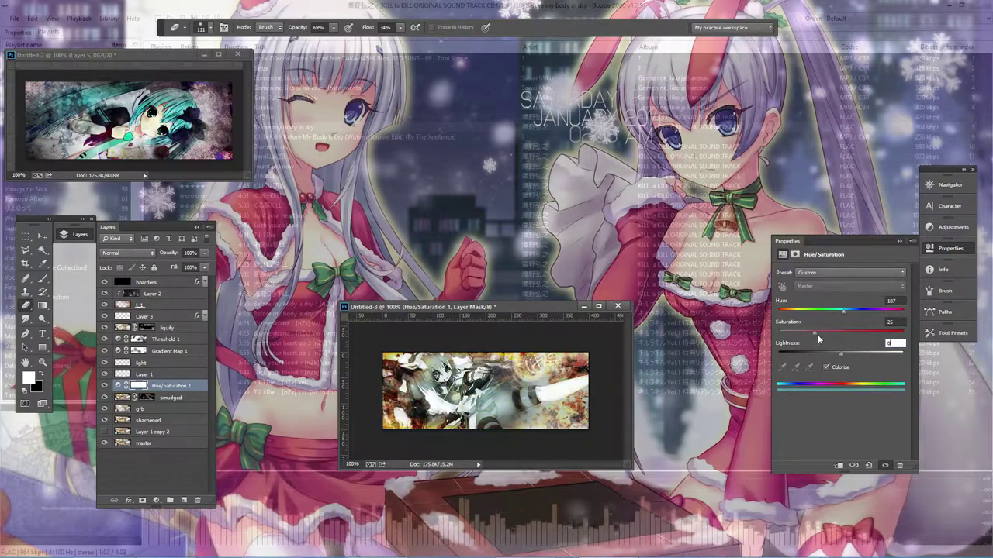
left_click(837, 367)
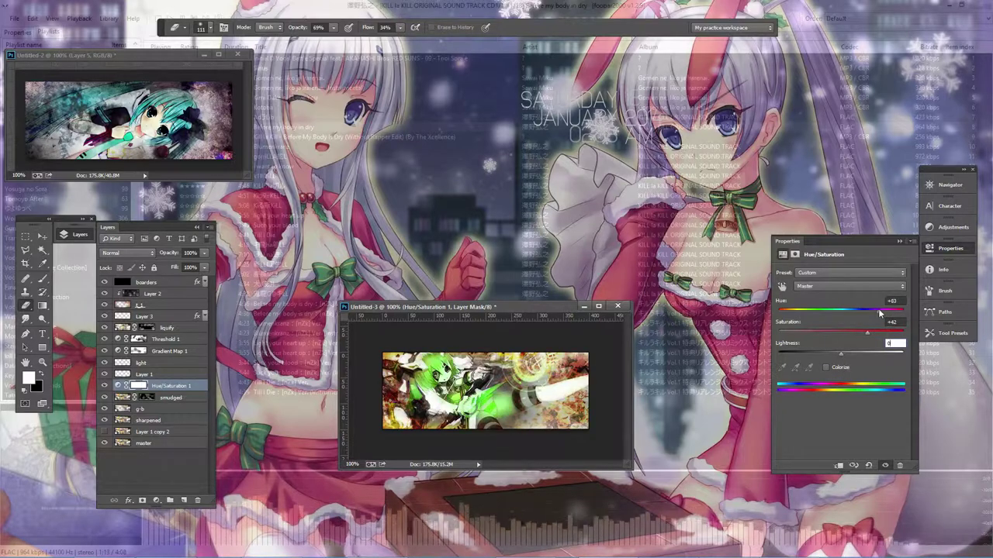
mouse_move(842, 312)
left_mouse_down()
mouse_move(822, 312)
mouse_move(814, 333)
mouse_move(867, 335)
left_mouse_up()
left_click_drag(822, 311, 831, 311)
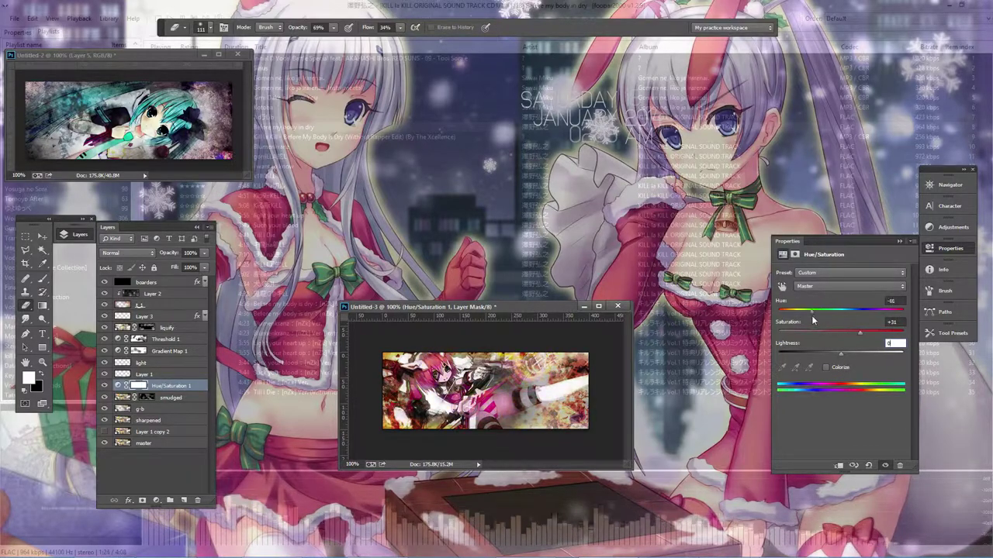
Move the adjustment below Layer 3, lower it to 69% opacity and paint its mask
left_click_drag(141, 386, 150, 319)
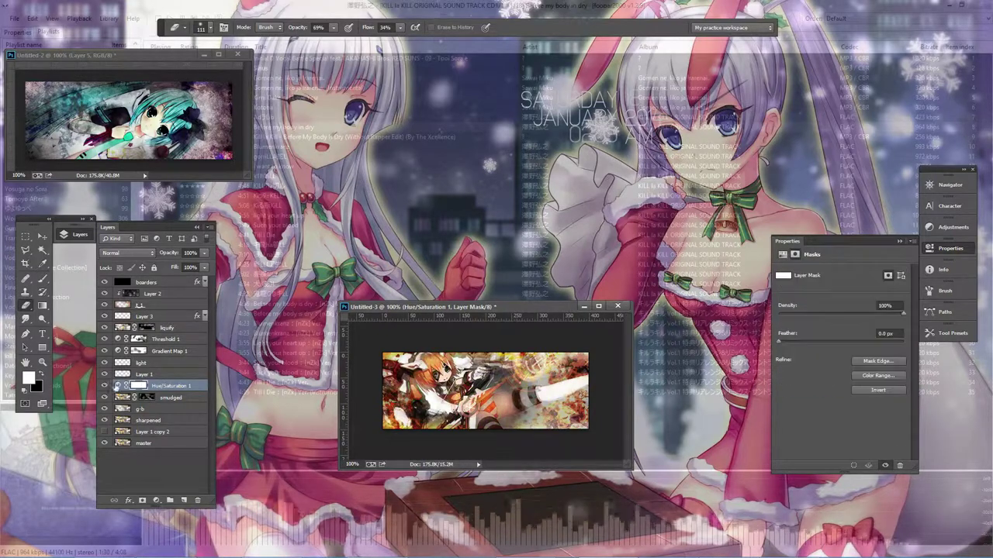
left_click(204, 253)
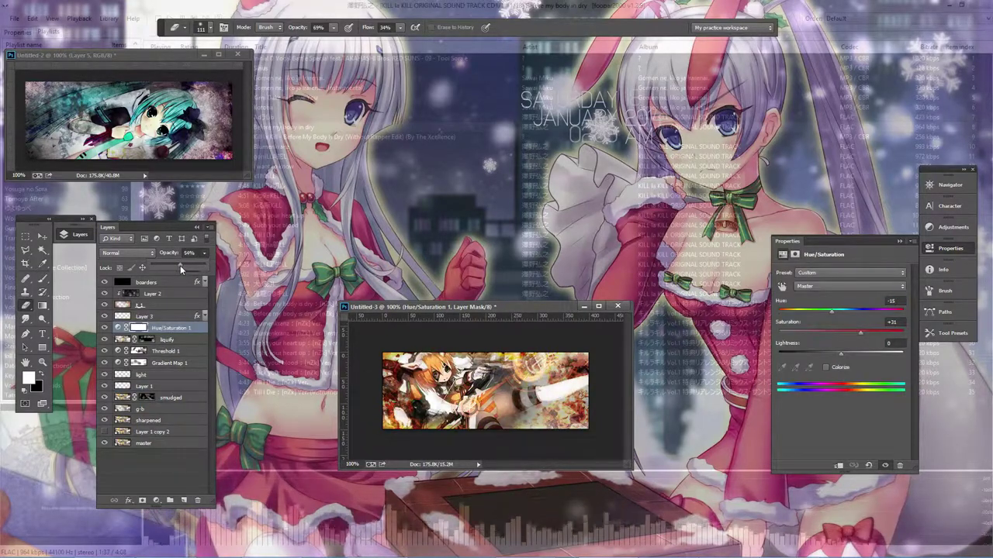
left_click_drag(179, 266, 191, 264)
left_click_drag(553, 371, 492, 432)
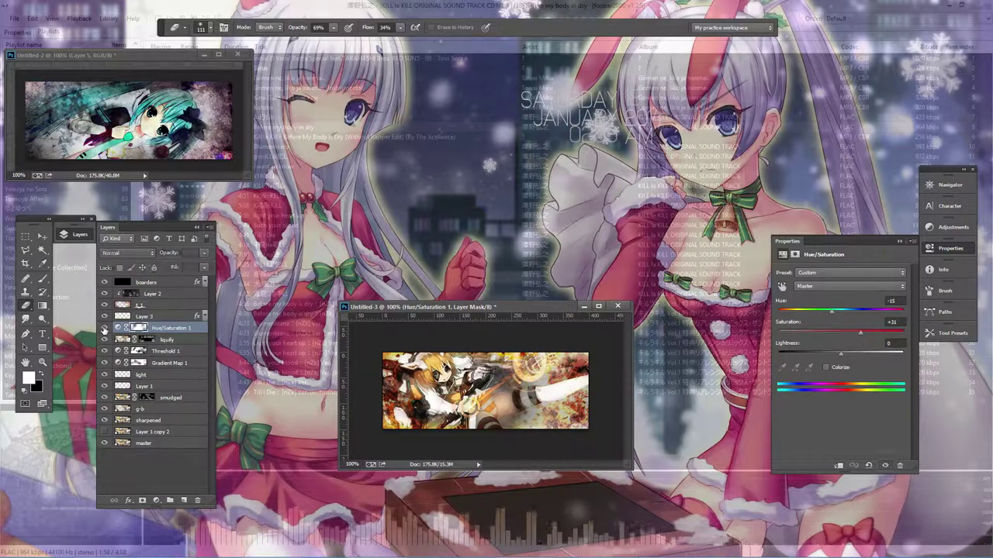
left_click(947, 226)
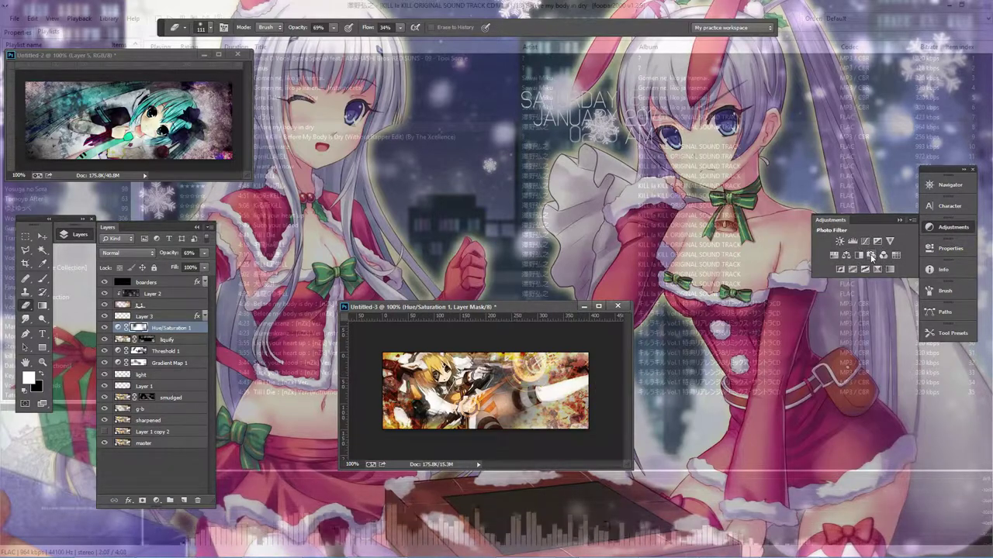
Add a Photo Filter adjustment and preview Orange, Deep Red, cooling and warming filters
left_click(871, 256)
left_click(857, 271)
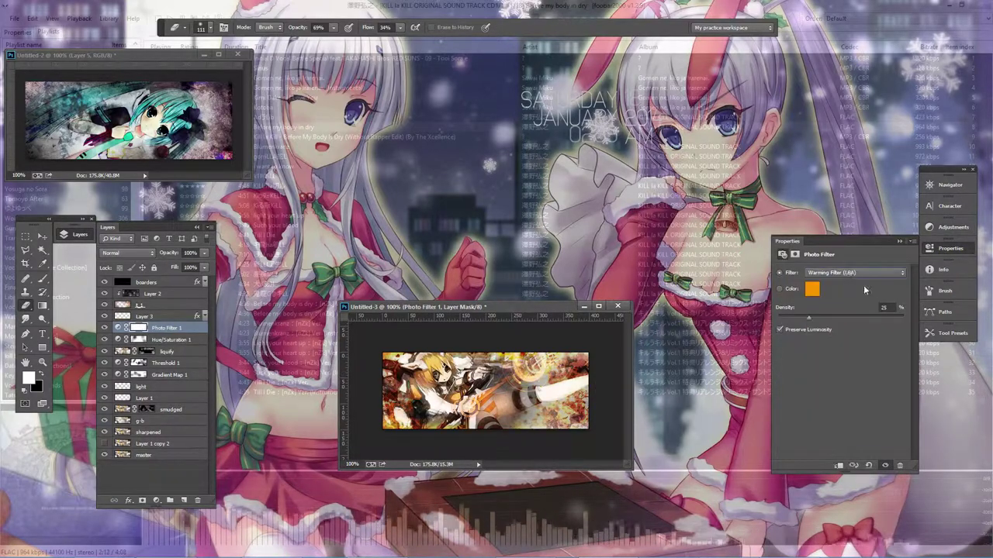
left_click(845, 341)
left_click(823, 407)
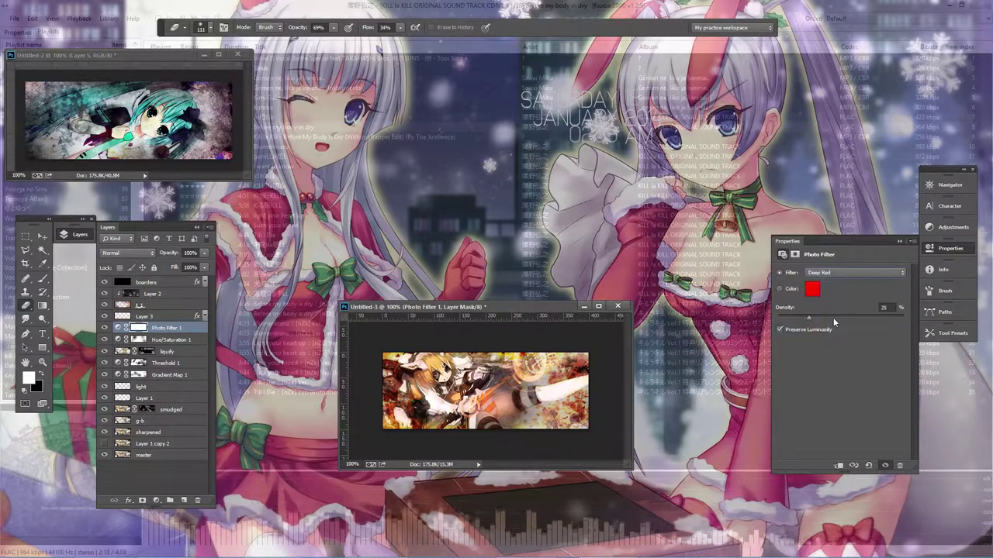
left_click(853, 272)
left_click(833, 316)
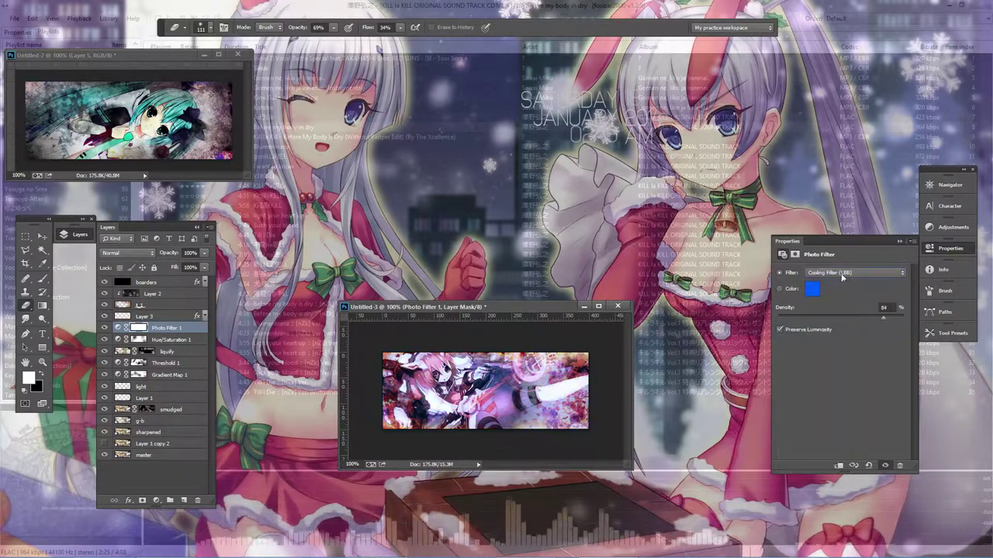
left_click(853, 272)
left_click(834, 291)
left_click(853, 272)
left_click(851, 284)
left_click(853, 273)
Settle on Warming Filter (85) at 64% density with Preserve Luminosity, then select Layer 1
left_click(832, 308)
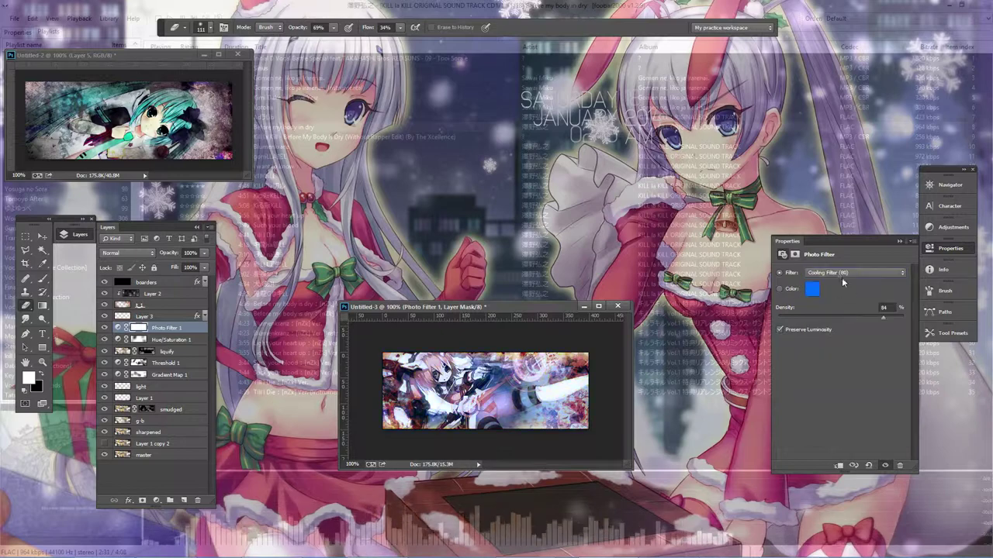
left_click(853, 272)
left_click(846, 405)
left_click(853, 273)
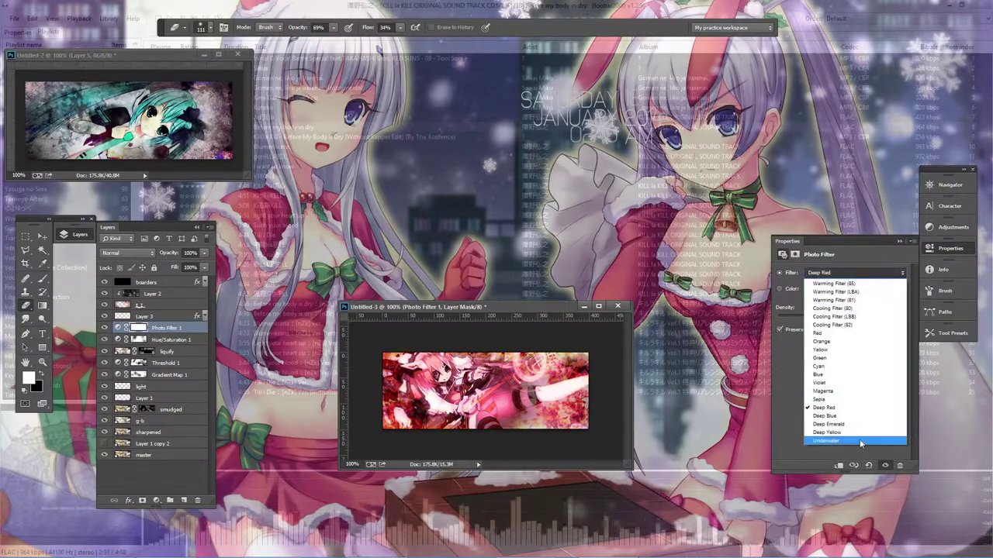
left_click(860, 439)
left_click(854, 272)
left_click(834, 284)
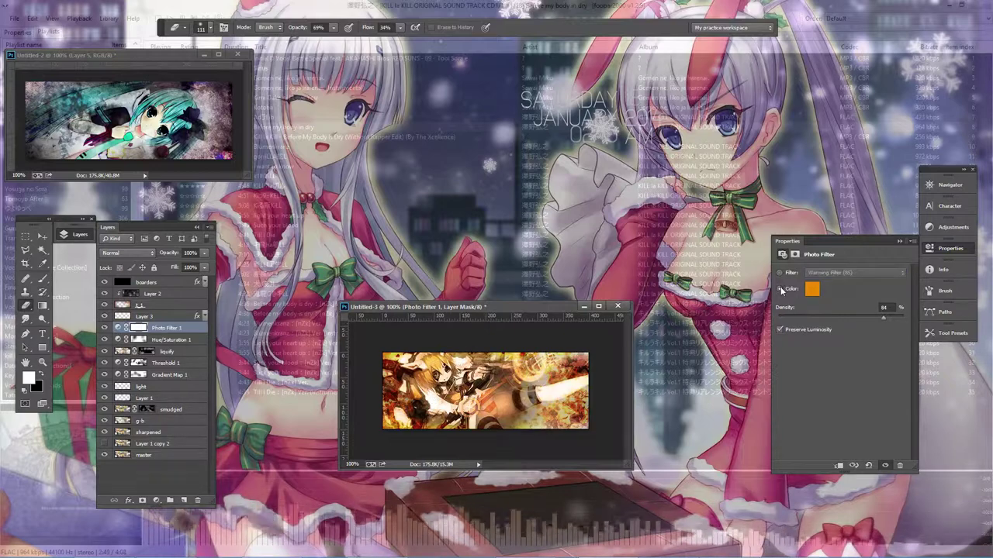
left_click(809, 326)
left_click(810, 327)
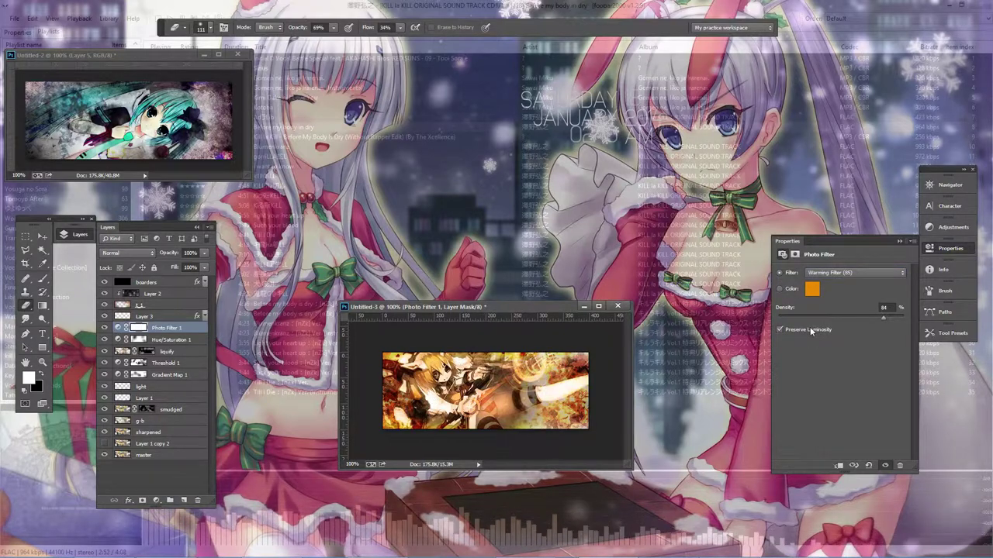
left_click(158, 396)
left_click(204, 253)
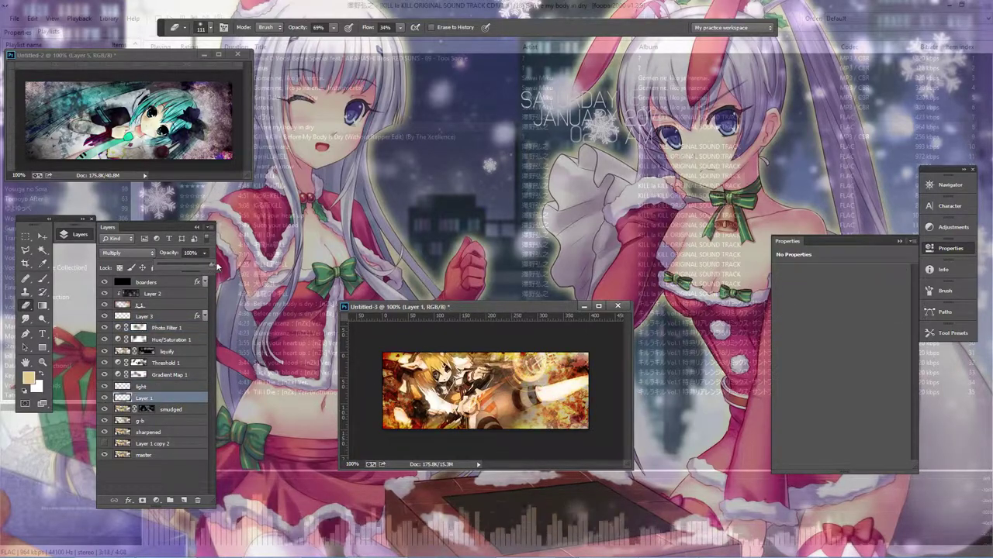
Set Layer 1 to 76% opacity and browse files as thumbnails in the Open dialog
left_click_drag(137, 270, 186, 270)
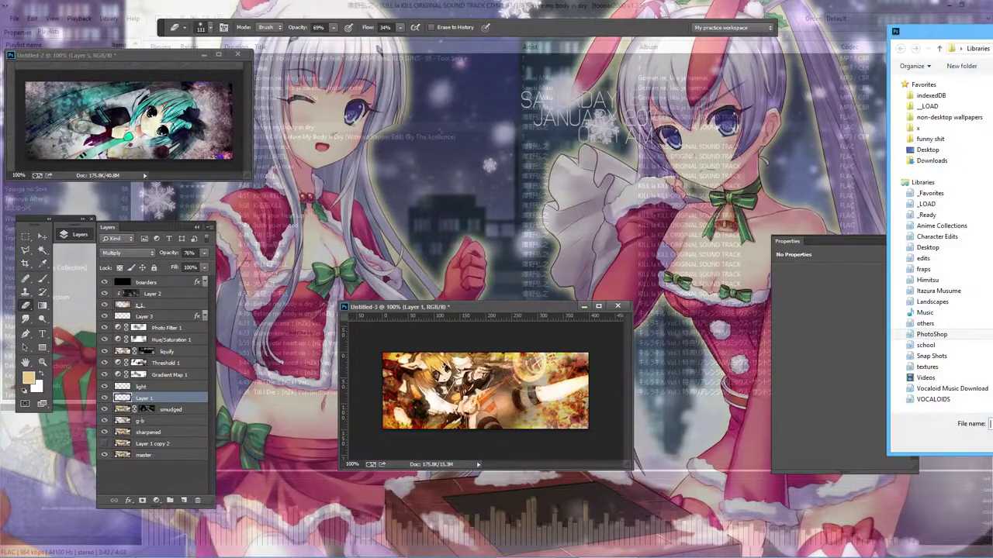
key("ctrl+o")
right_click(338, 278)
mouse_move(358, 301)
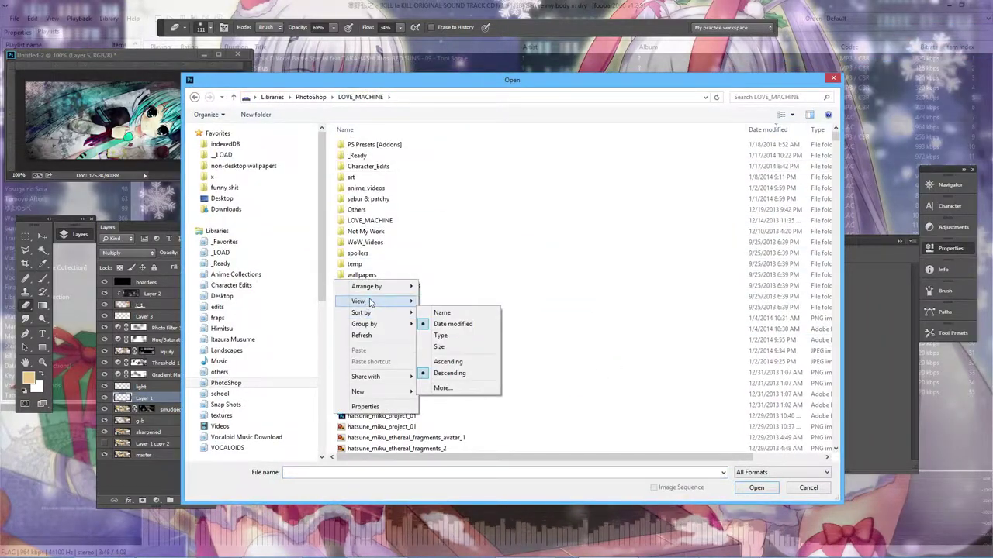
left_click(459, 299)
Select hatsune_miku_her_universe_is_your_world_1v2.psd in the Open dialog
left_click(459, 299)
scroll(729, 302, "down", 5)
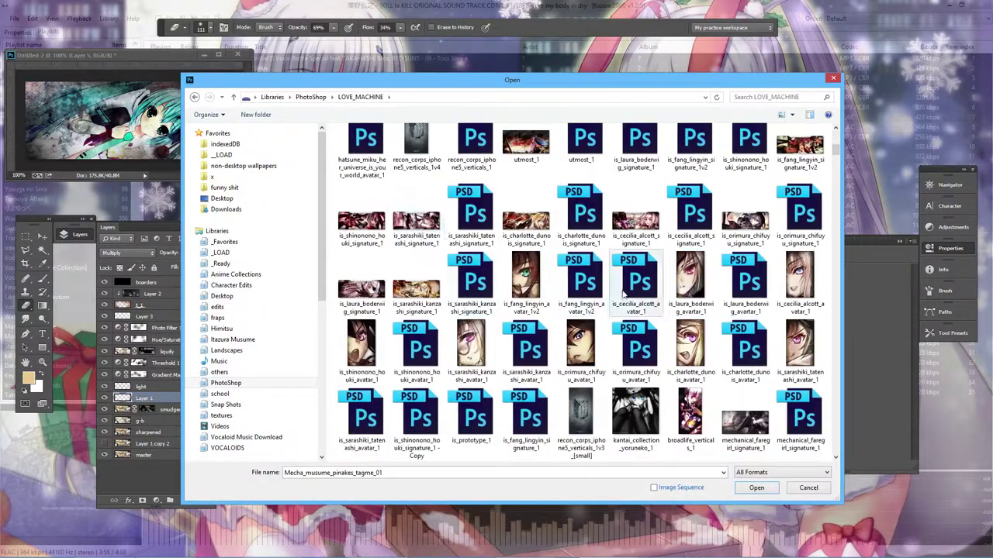
scroll(729, 302, "down", 5)
scroll(729, 302, "up", 3)
scroll(698, 302, "up", 2)
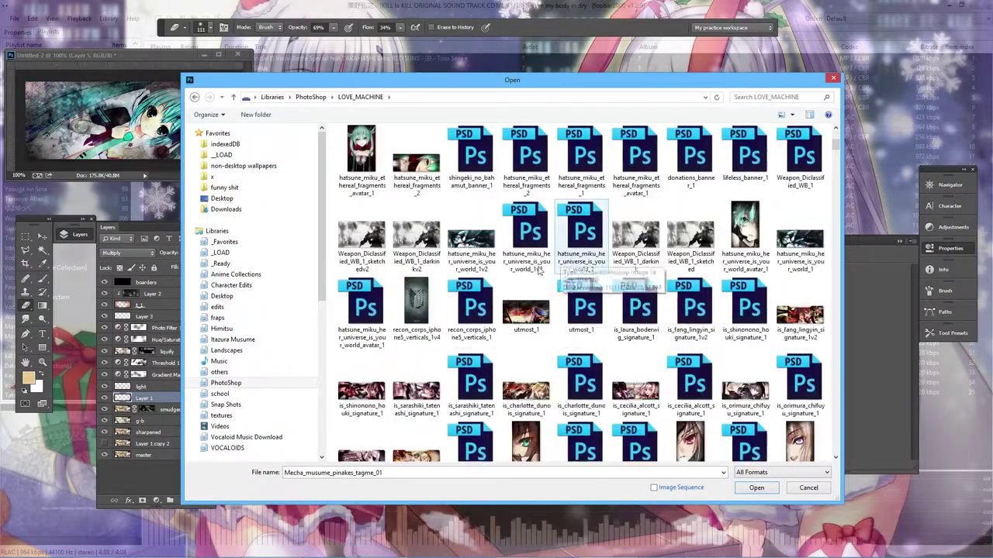
left_click(471, 237)
Open the Miku banner and drag its 'her universe copy 3' text layer into Untitled-3
left_click(758, 490)
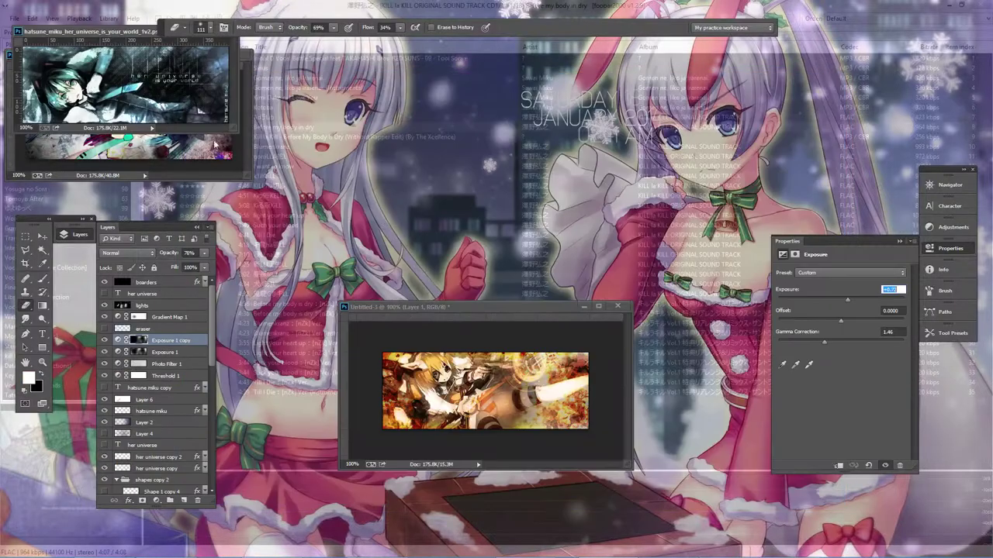
key("v")
left_click(155, 294)
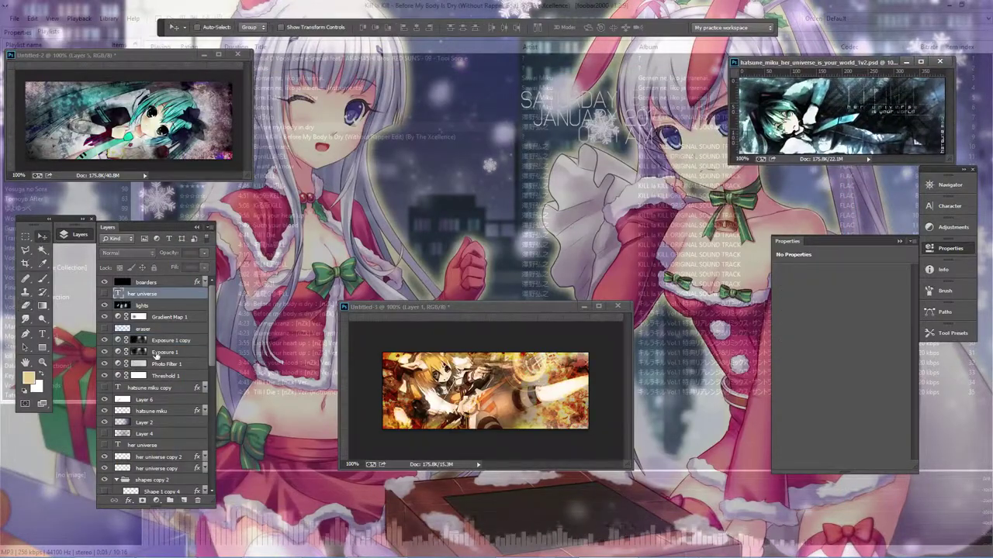
scroll(166, 386, "down", 3)
scroll(167, 386, "down", 3)
scroll(166, 403, "down", 3)
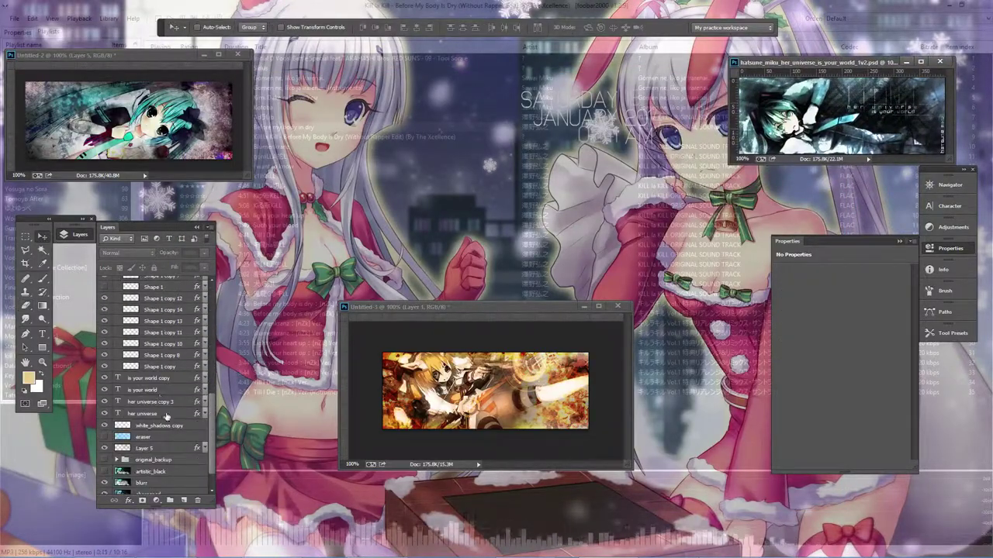
left_click(155, 402)
left_click_drag(155, 402, 535, 388)
Retype the copied text as 'deep' and duplicate it as 'deep copy'
key("t")
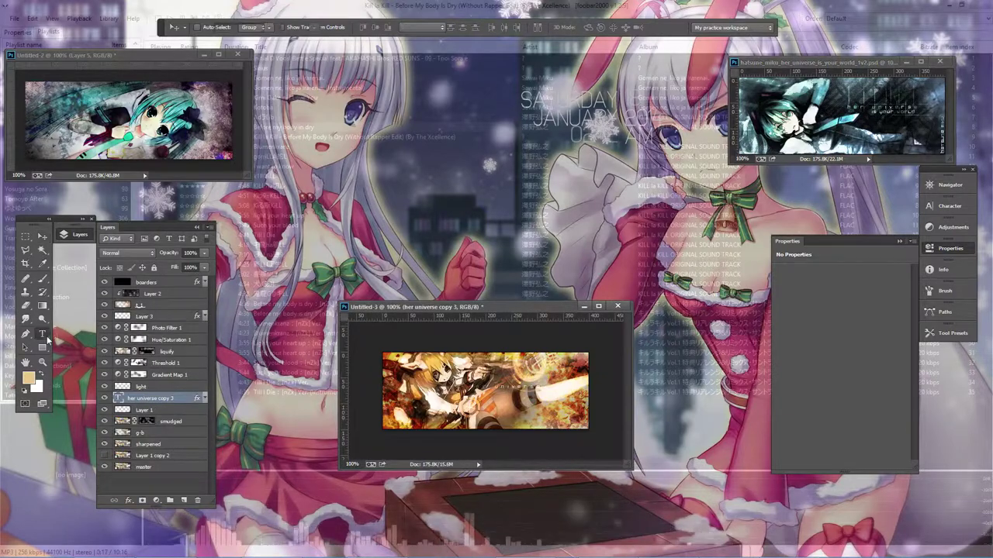
left_click(518, 388)
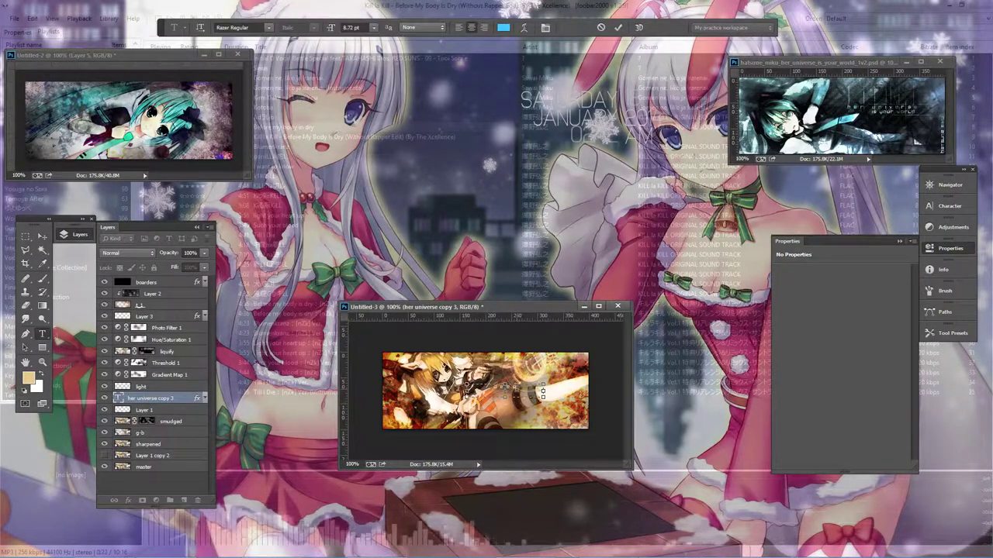
left_click(40, 237)
right_click(153, 398)
left_click(186, 133)
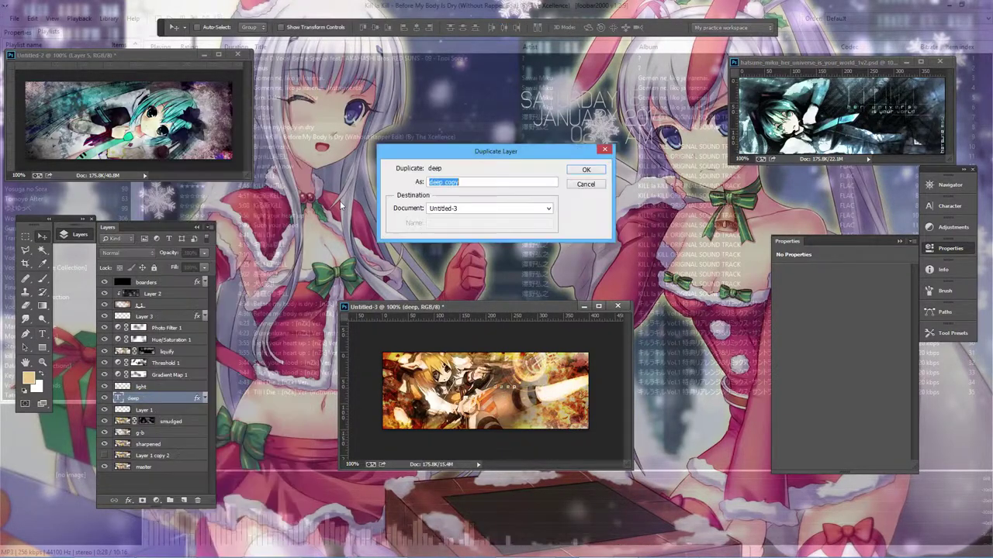
key("Return")
Retype the copy as 'empact' with a smaller font size, then select the deep layer
left_click(43, 334)
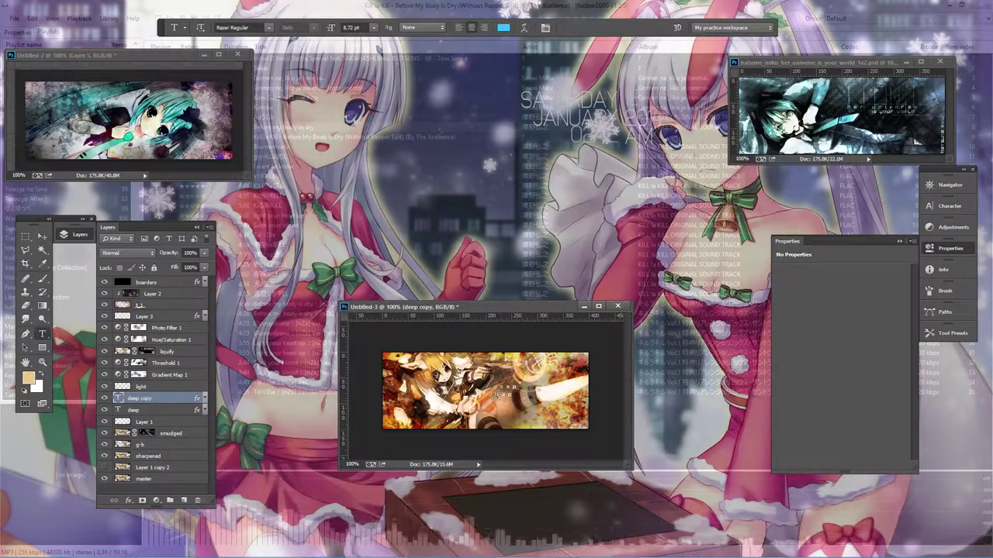
left_click(499, 397)
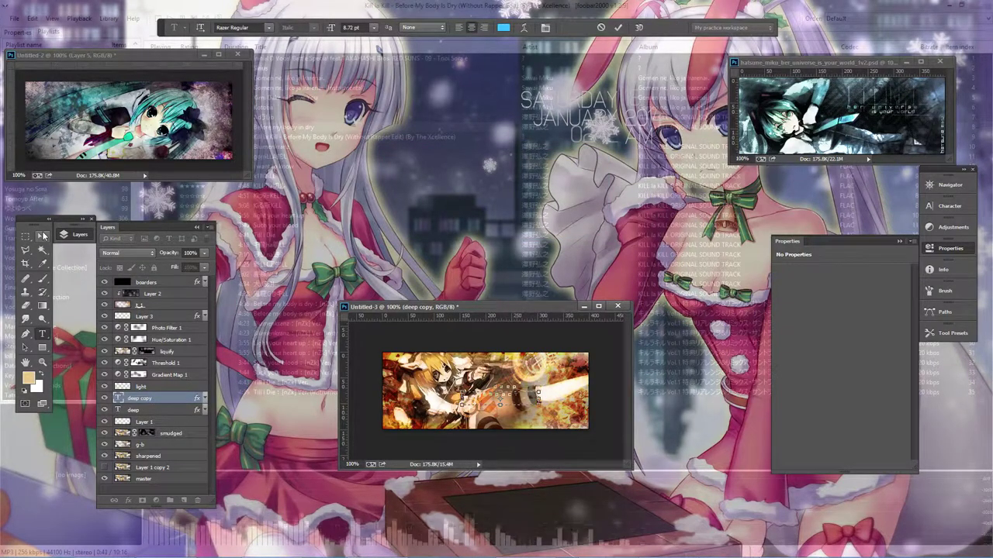
left_click(373, 27)
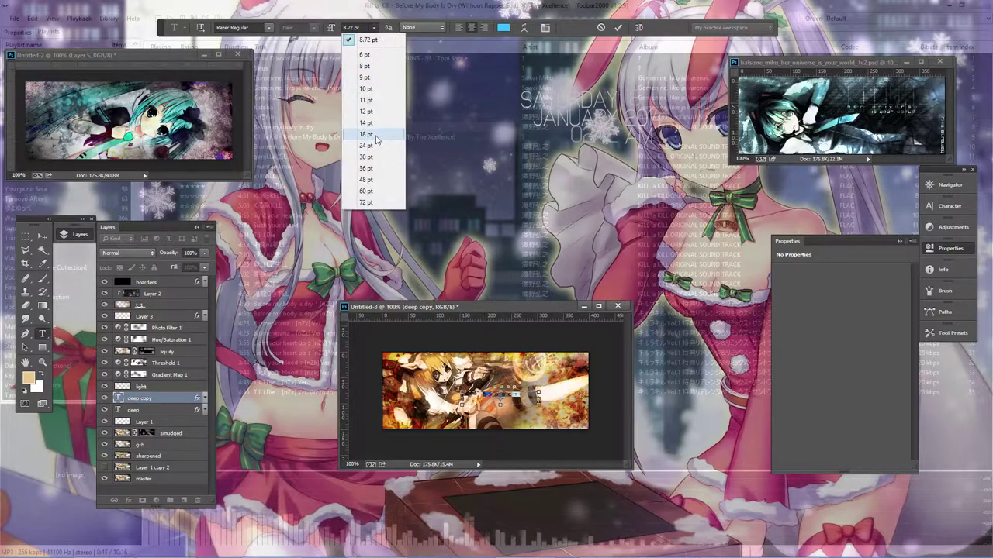
left_click(364, 136)
left_click(40, 237)
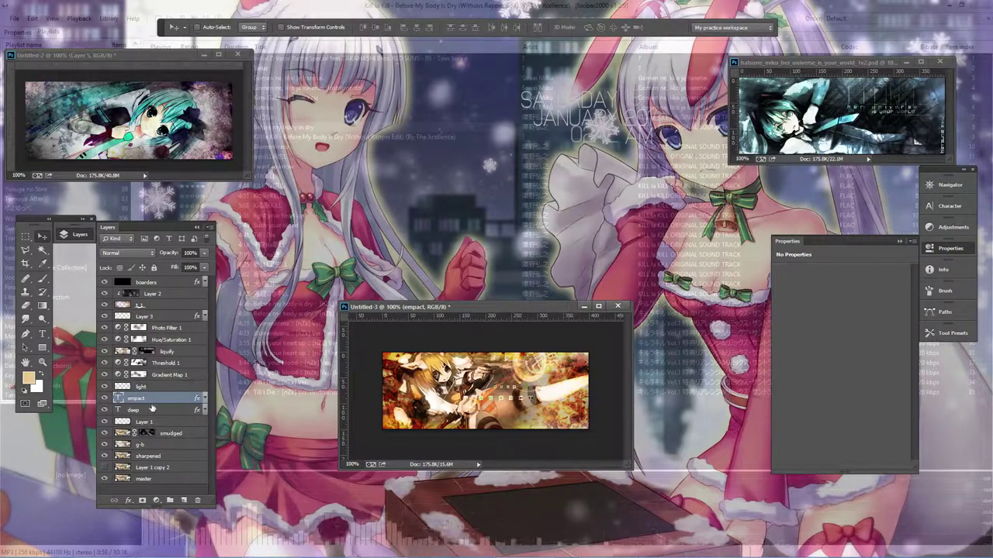
left_click(157, 411)
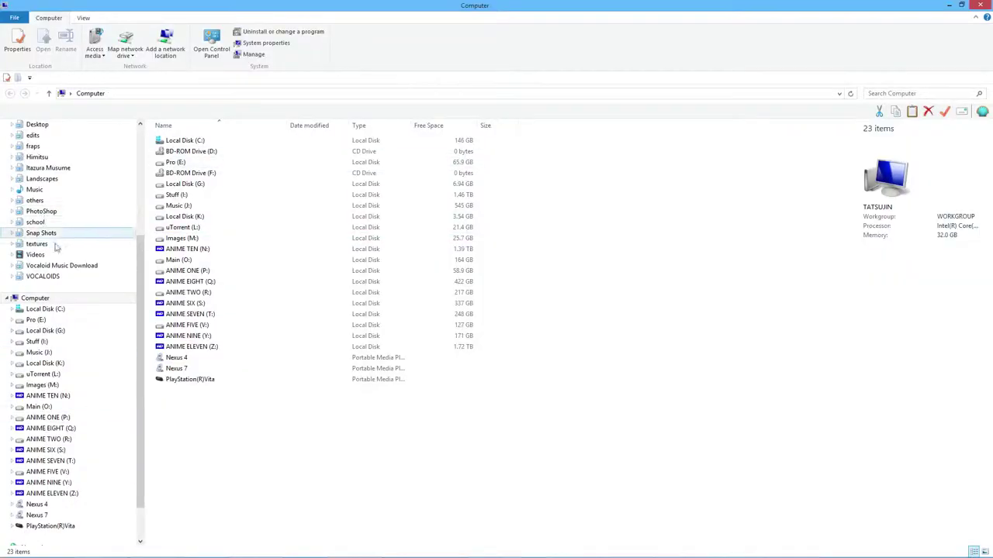
Create a new folder in textures and Extract All from the media-militia-wireframes zip
left_click(36, 244)
left_click(586, 208)
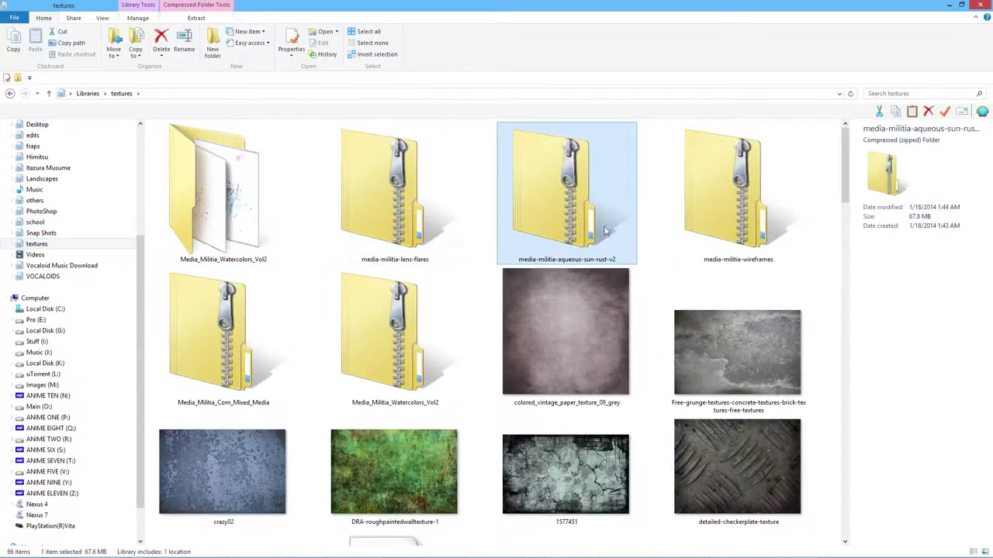
left_click(736, 201)
left_click(213, 46)
key("Return")
left_click(196, 17)
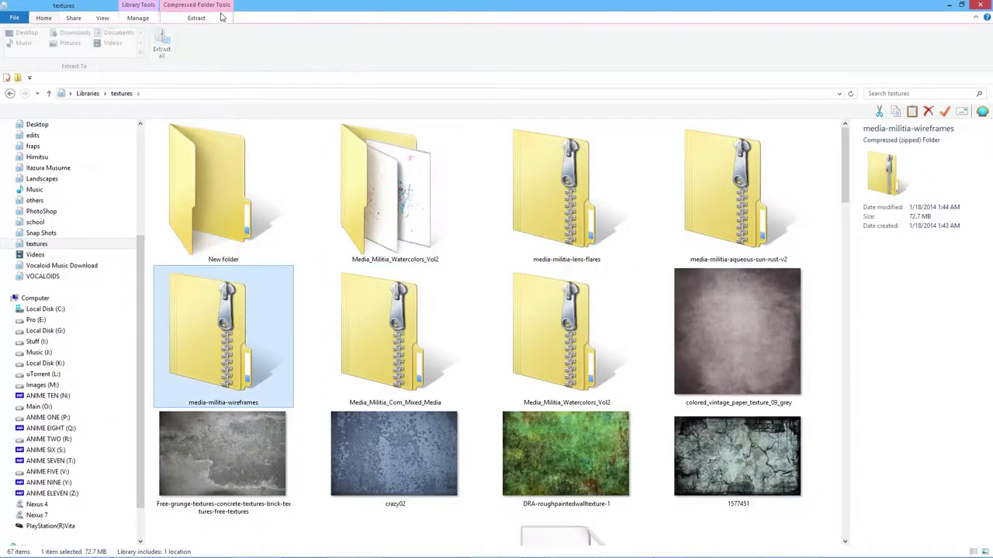
left_click(162, 47)
left_click(596, 384)
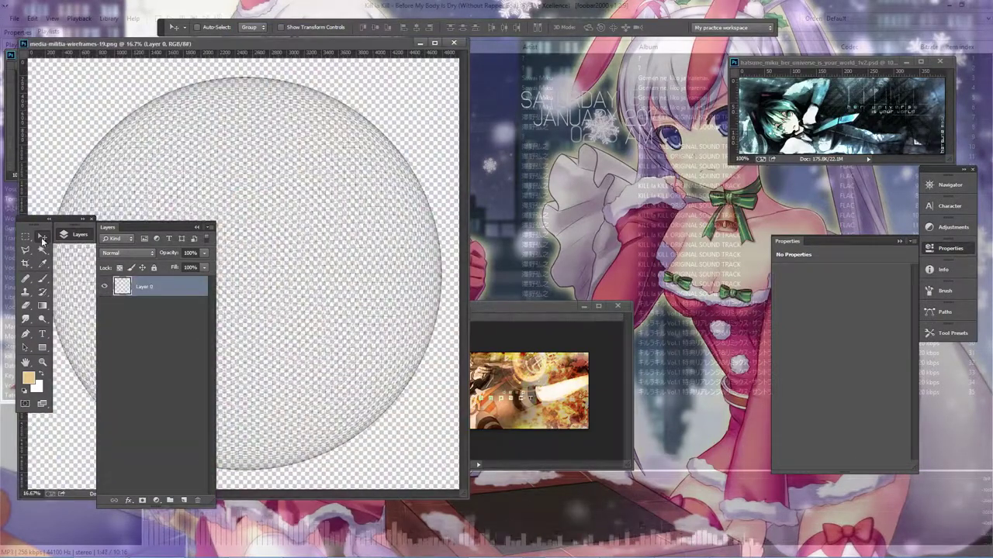
Place the wireframe texture on the banner as Layer 4 and check its image size
key("ctrl+Tab")
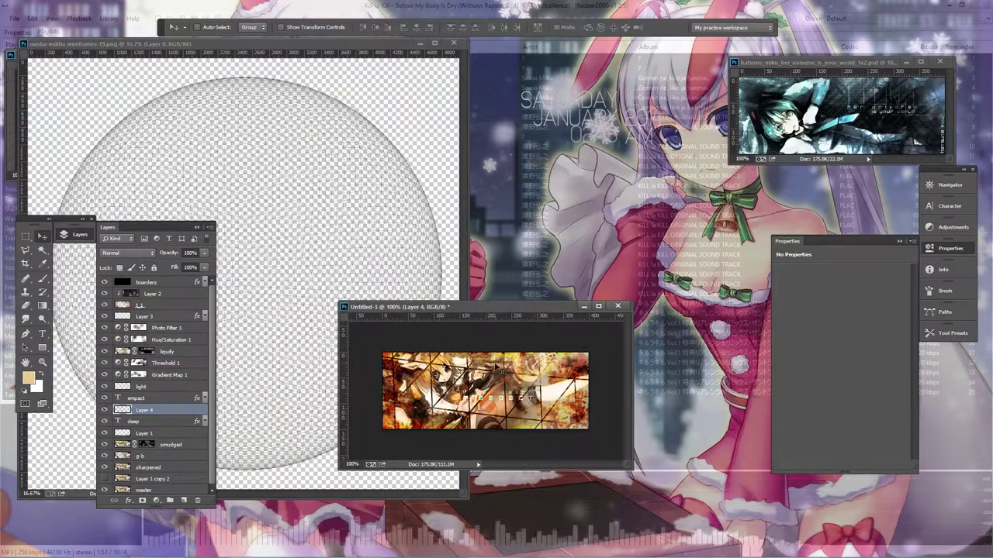
left_click(207, 48)
key("ctrl+alt+i")
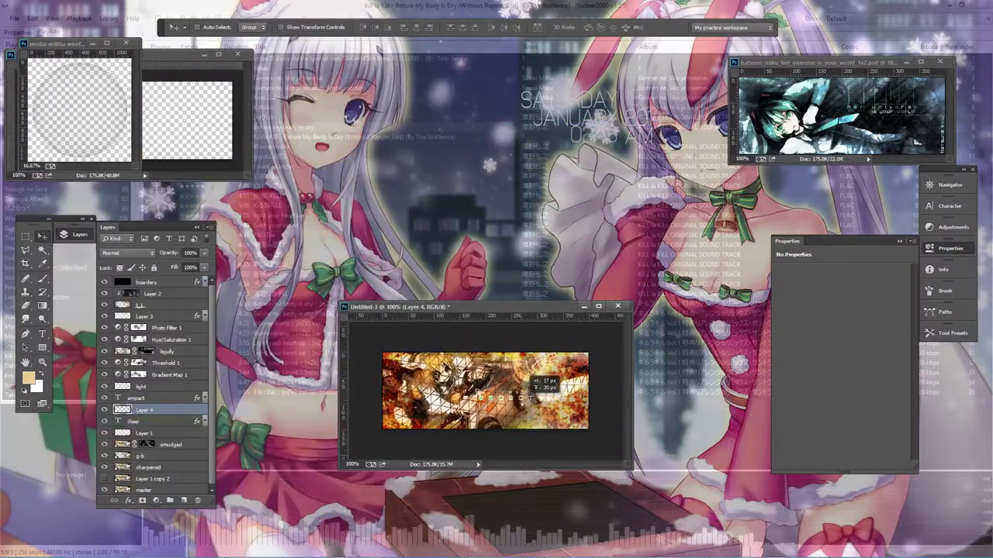
Blend the wireframe layer in Soft Light at 61% opacity
left_click(128, 253)
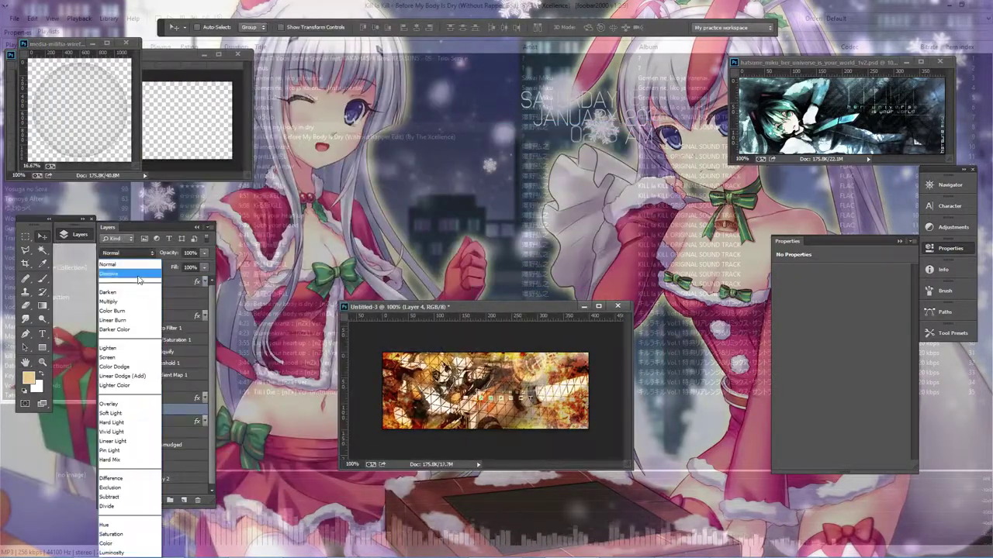
key("Down")
key("Down")
key("Down")
key("Return")
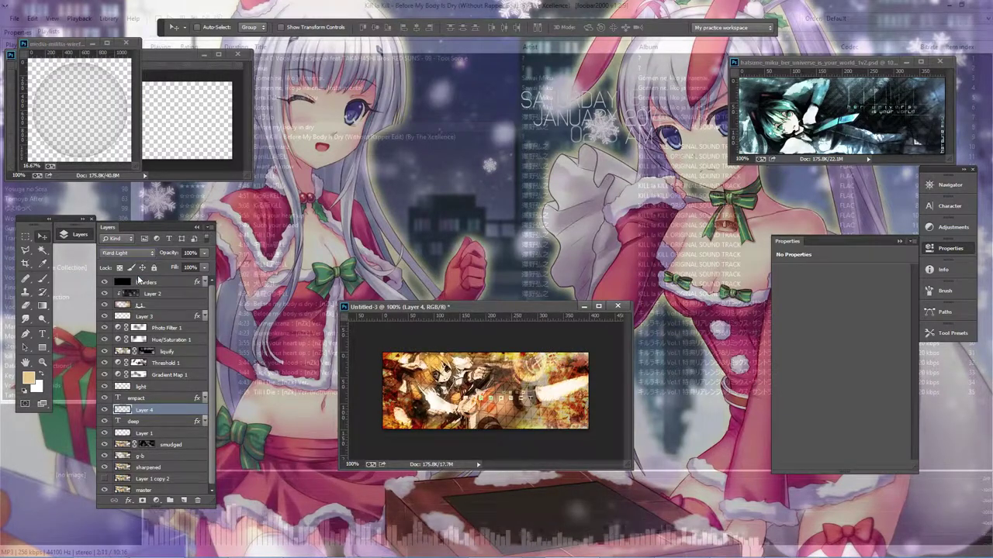
key("Down")
key("Down")
key("Down")
key("Down")
key("Down")
key("Down")
key("Down")
key("Down")
key("Down")
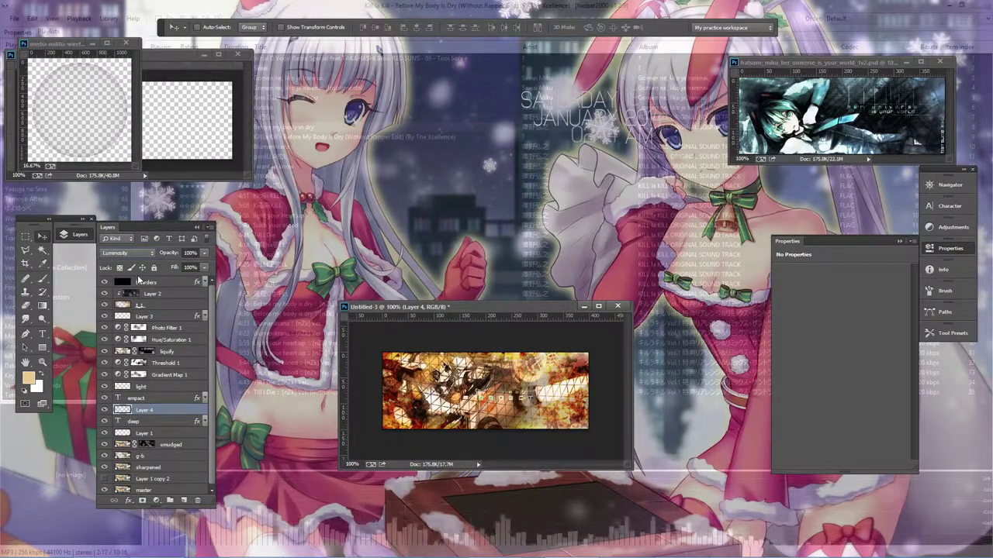
key("Up")
key("Up")
key("Up")
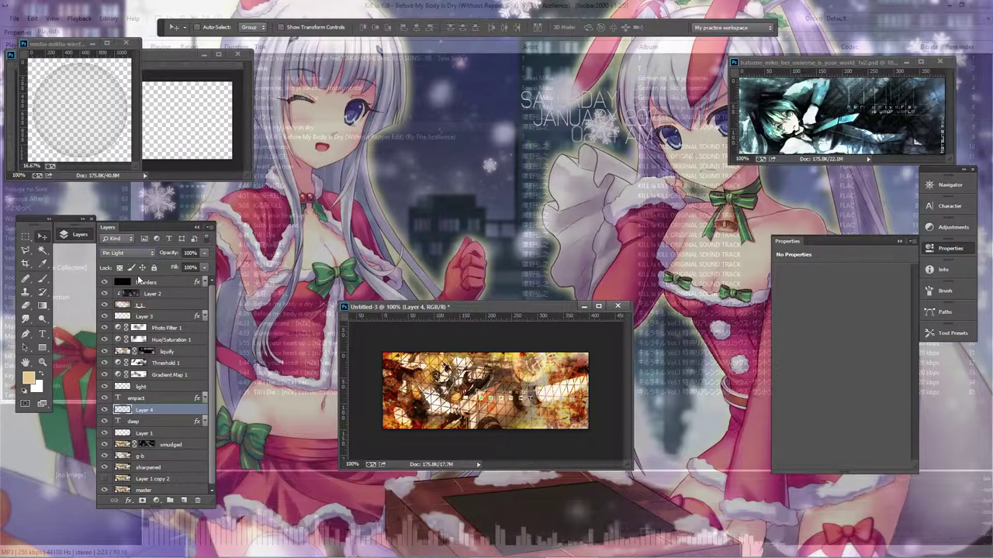
key("Up")
key("Up")
key("Up")
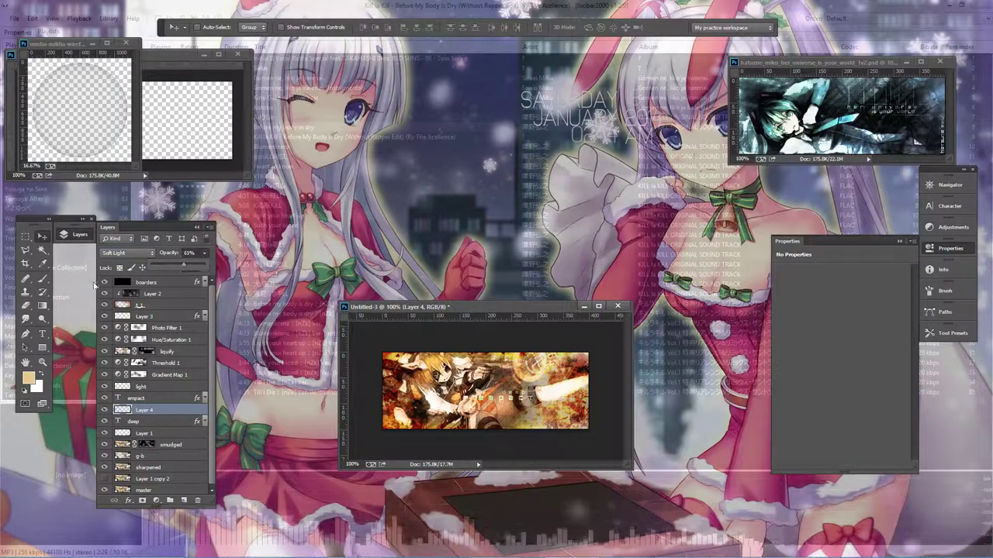
Create Layer 5 above Threshold 1 and fill it with a striped pattern
key("e")
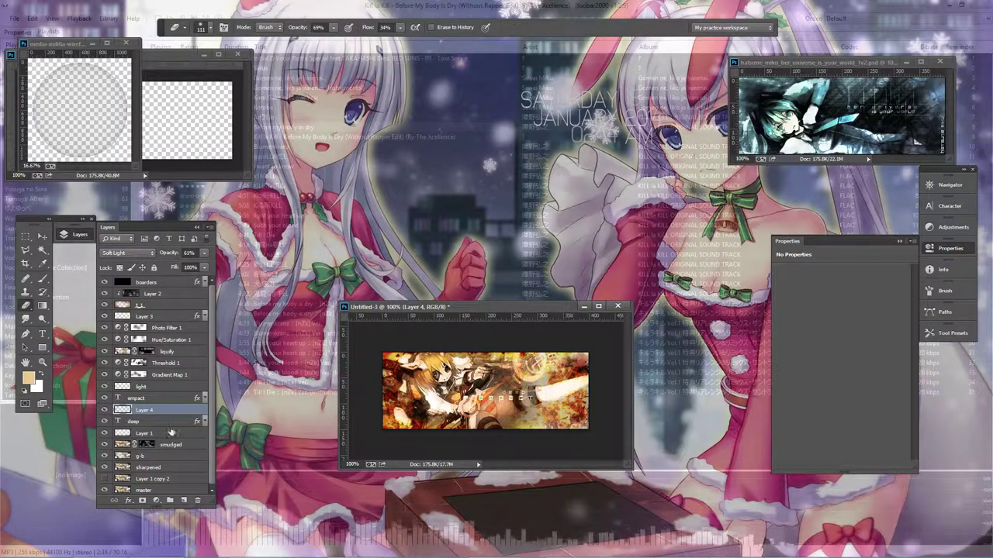
key("ctrl+shift+alt+n")
left_click_drag(178, 409, 179, 364)
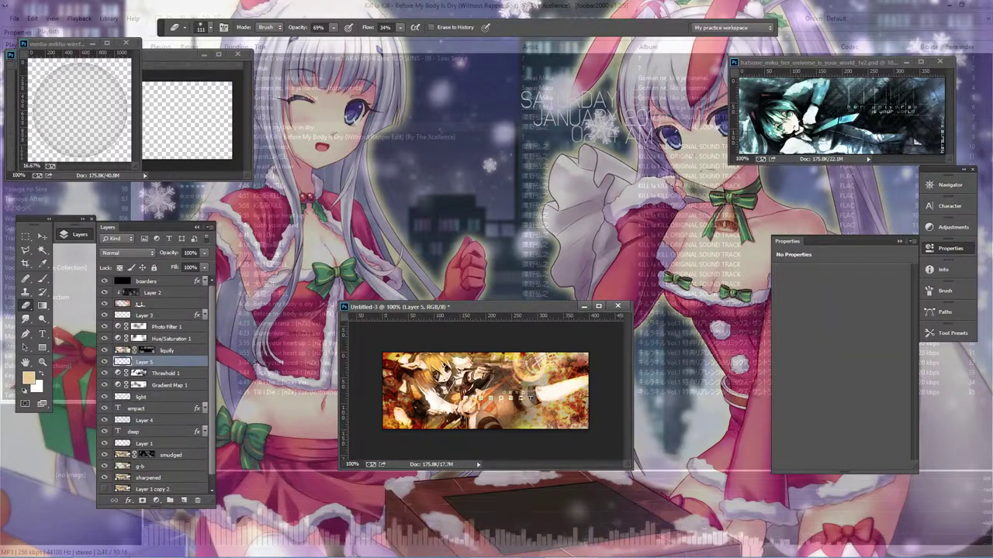
key("shift+F5")
key("Return")
Add a tan stroke to the layer, trying Color Dodge then Hard Light blending
right_click(173, 361)
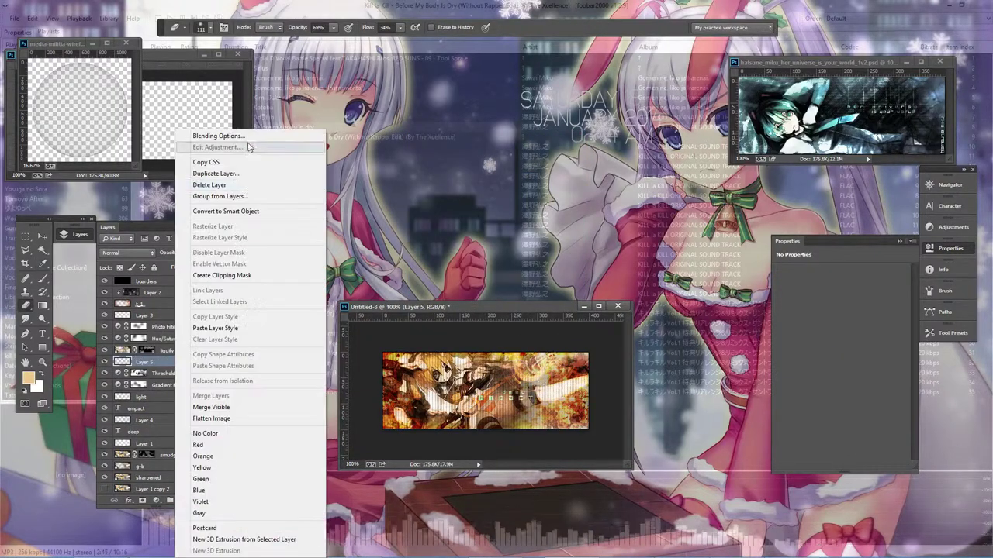
left_click(224, 136)
left_click(79, 143)
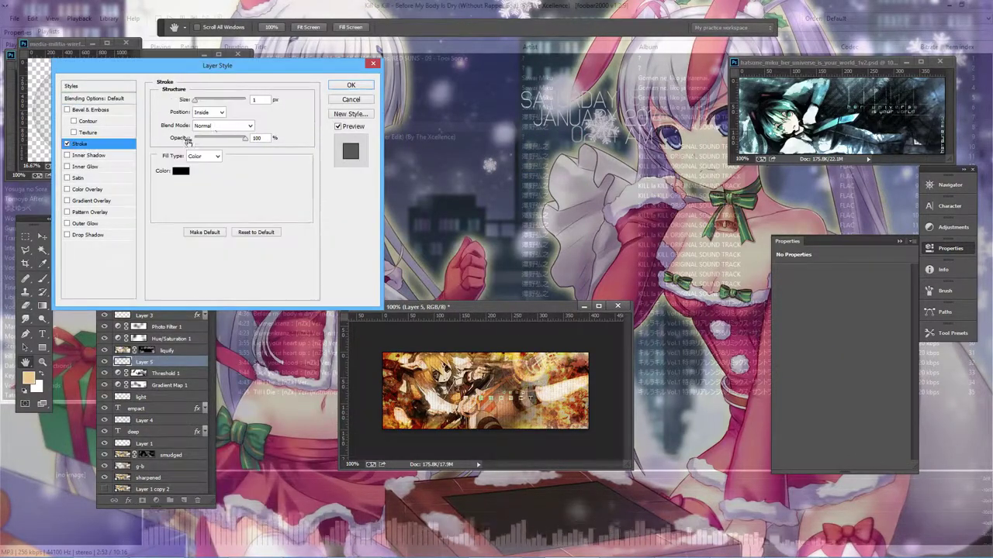
left_click(181, 170)
key("Return")
left_click(221, 126)
left_click(221, 226)
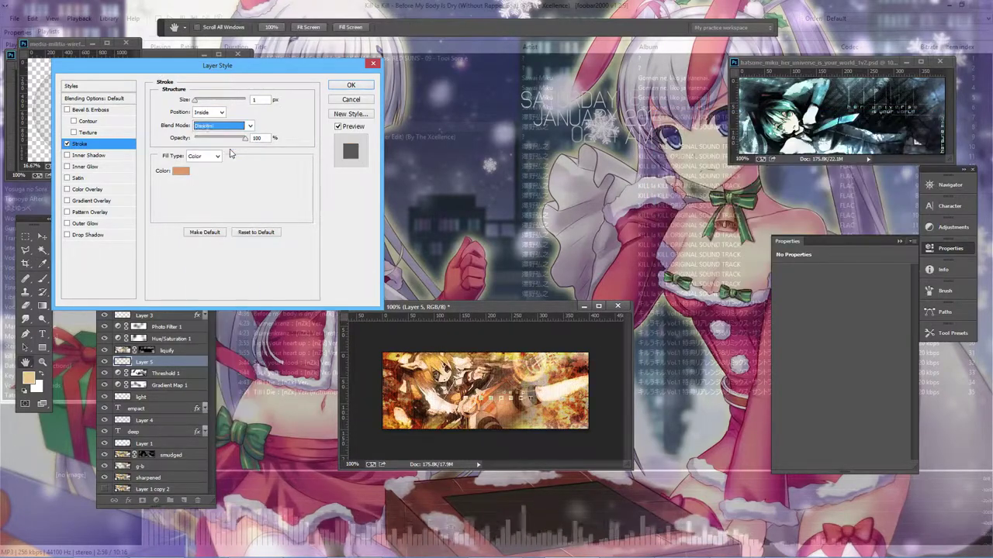
key("Down")
key("Down")
key("Down")
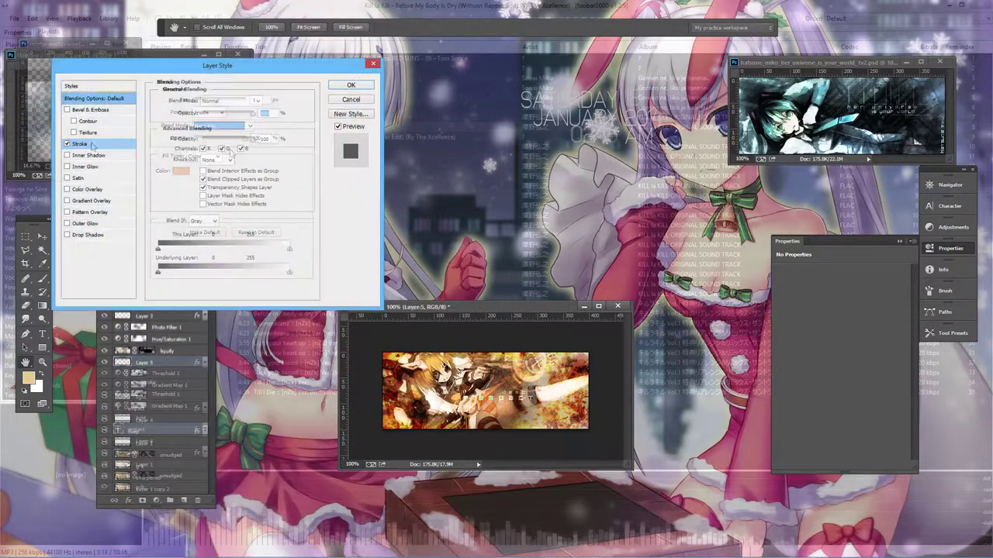
Switch the stroke fill to a light beige gradient while testing several blend modes
left_click(204, 156)
left_click(198, 167)
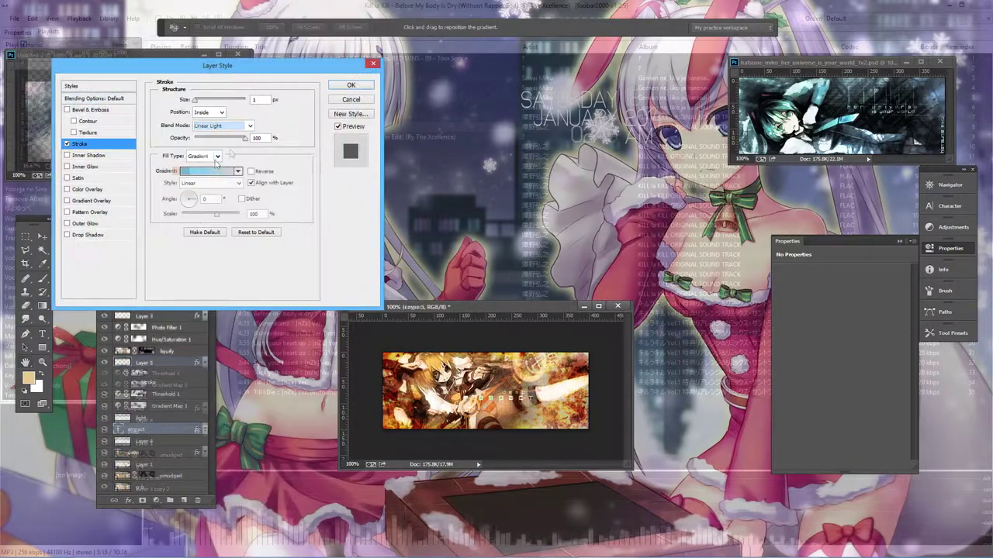
left_click(238, 171)
left_click(227, 128)
key("d")
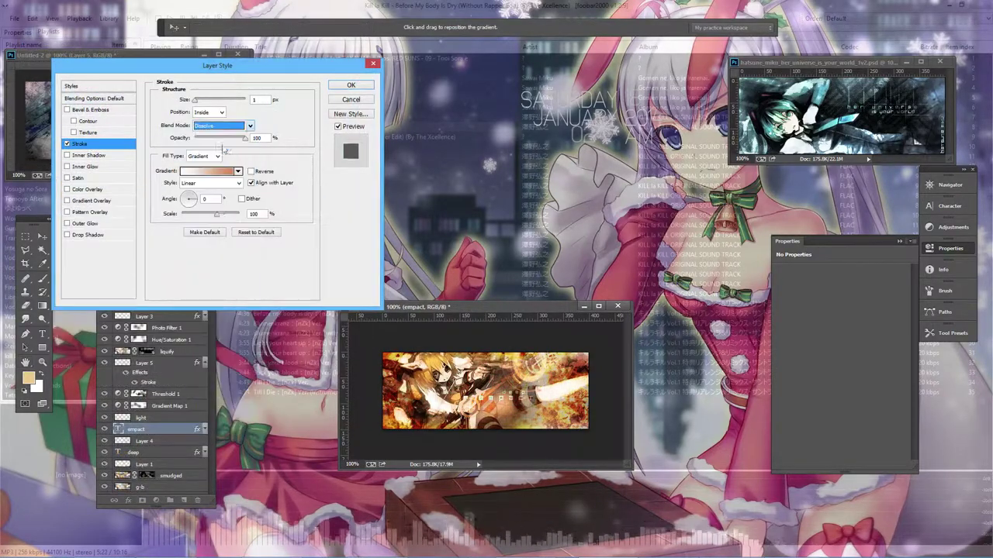
left_click(224, 125)
left_click(220, 170)
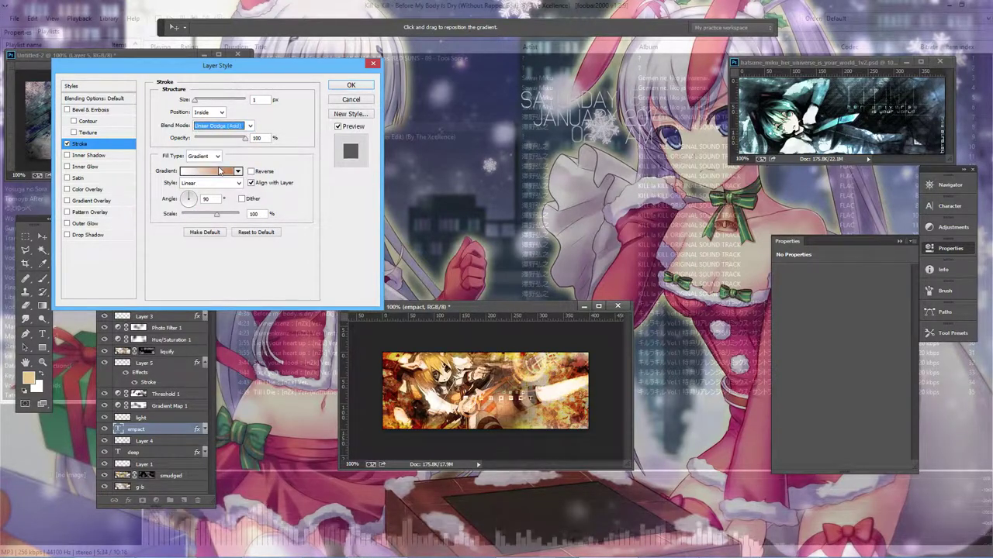
key("p")
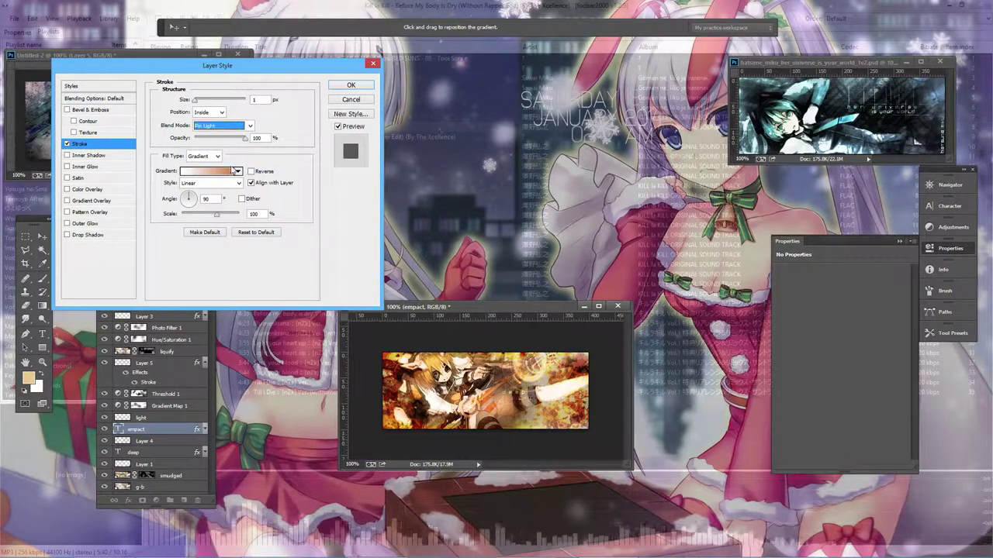
left_click(235, 171)
double_click(72, 186)
left_click(223, 124)
left_click(229, 134)
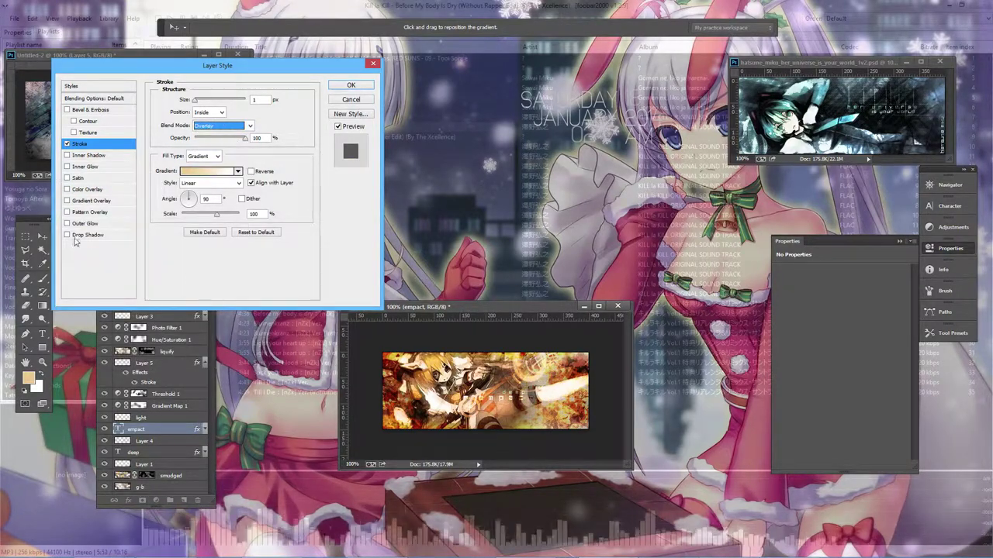
Add a white drop shadow blended in Screen mode
left_click(87, 234)
left_click(264, 100)
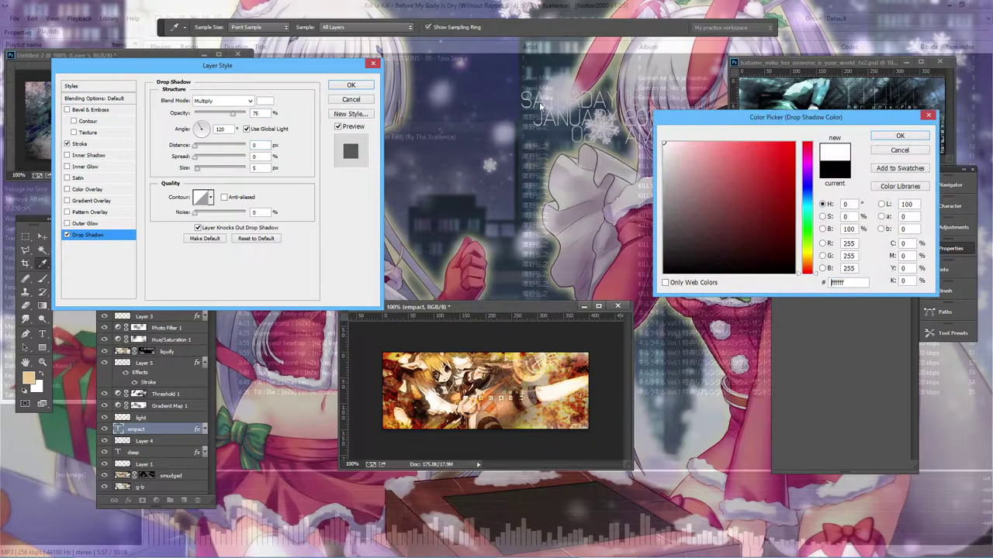
left_click(881, 137)
left_click(224, 100)
left_click(221, 172)
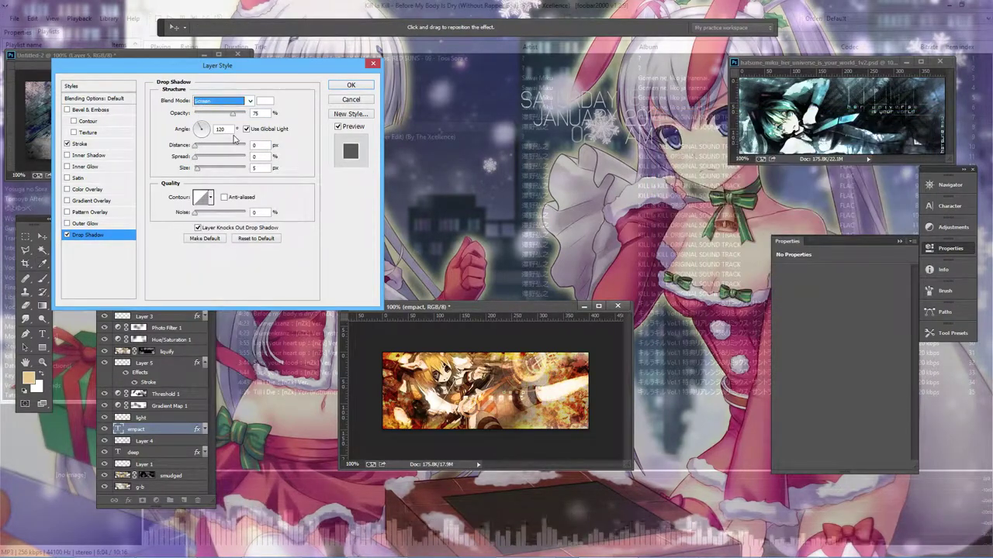
Widen the stroke to 43 px, remove the drop shadow, and reverse the stroke gradient
left_click(79, 143)
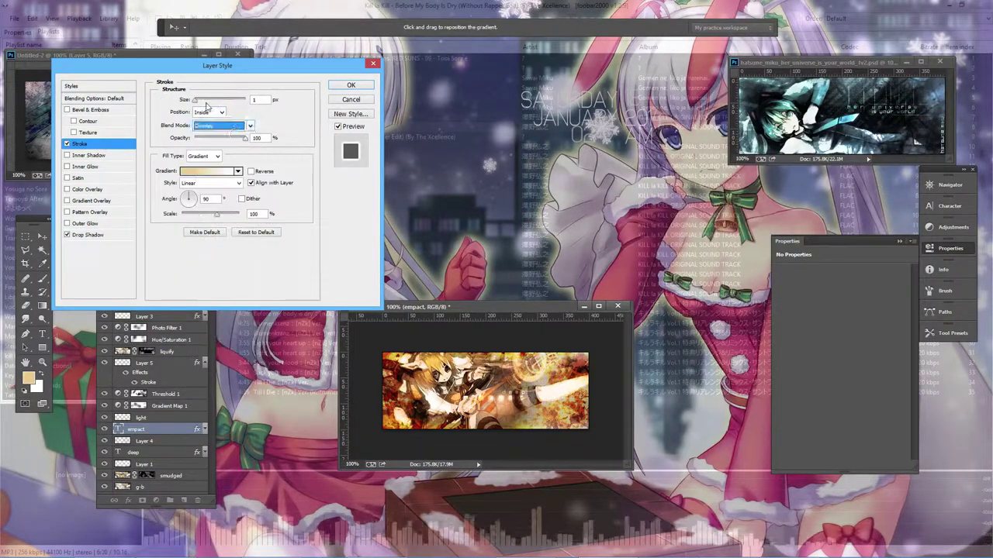
left_click(205, 102)
scroll(225, 128, "up", 7)
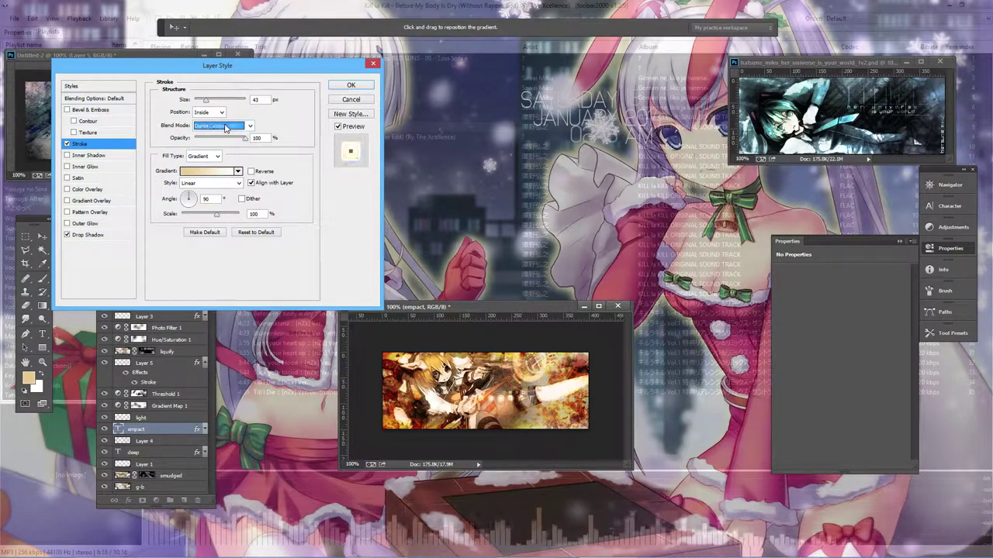
scroll(225, 128, "up", 7)
scroll(225, 128, "down", 3)
scroll(225, 128, "down", 3)
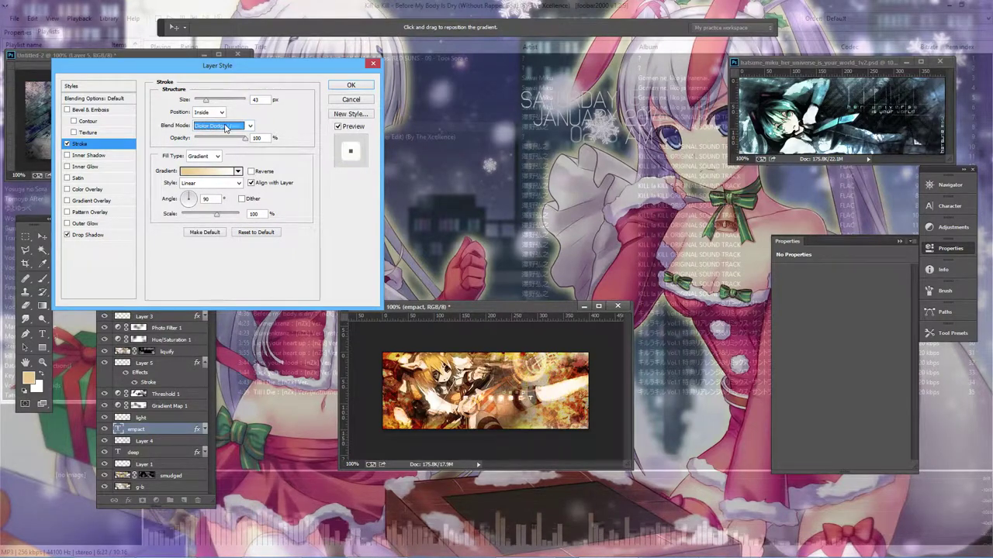
scroll(225, 128, "down", 2)
scroll(225, 128, "down", 5)
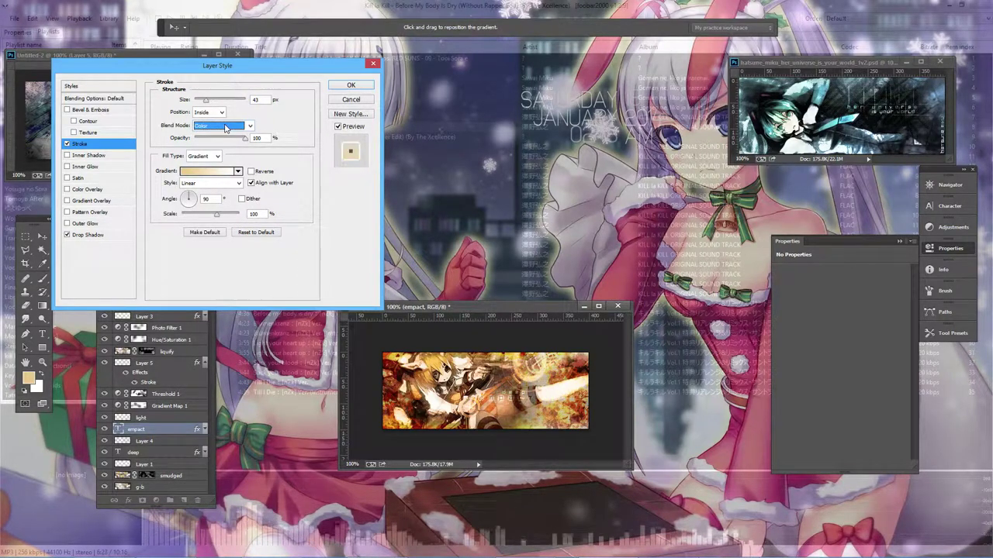
left_click(68, 234)
scroll(225, 126, "up", 2)
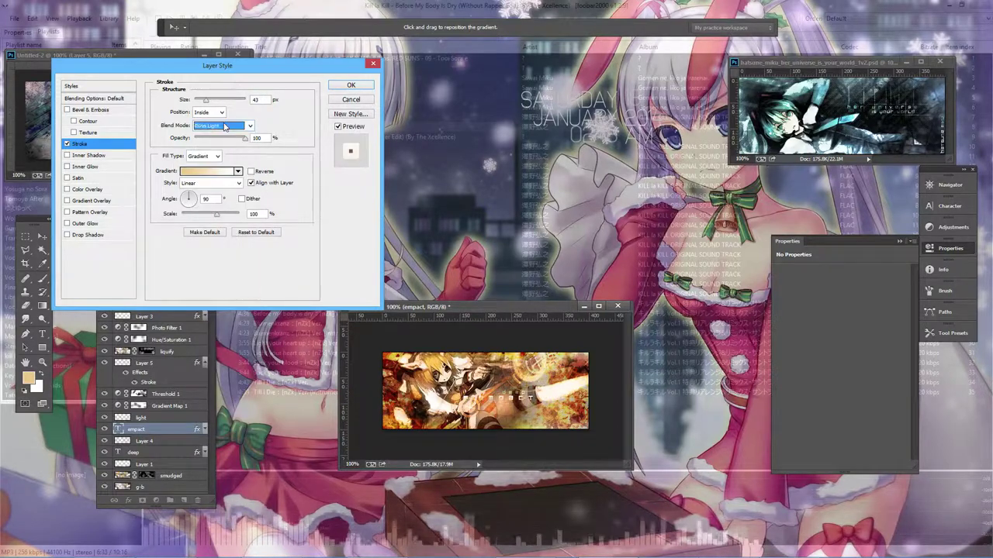
scroll(224, 127, "up", 1)
scroll(224, 126, "up", 1)
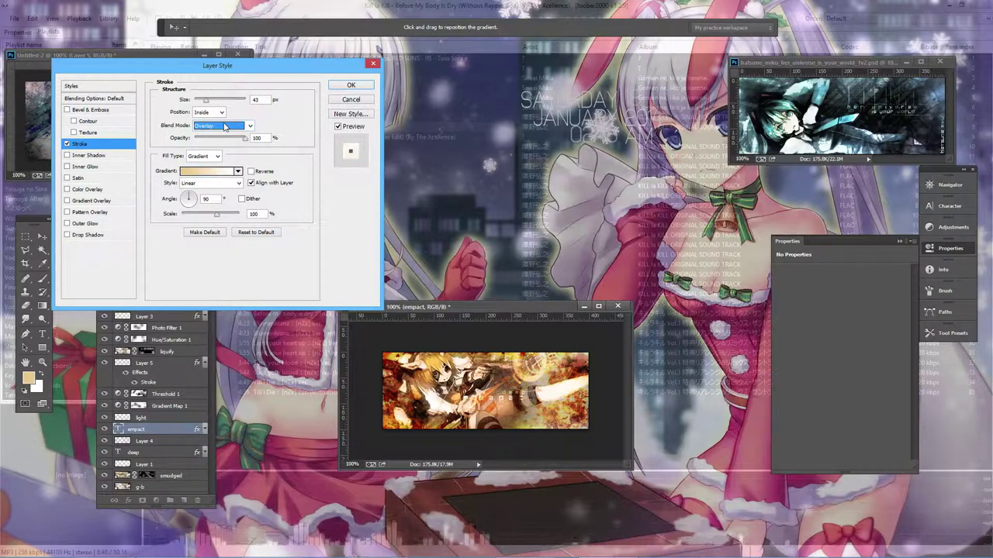
left_click(250, 172)
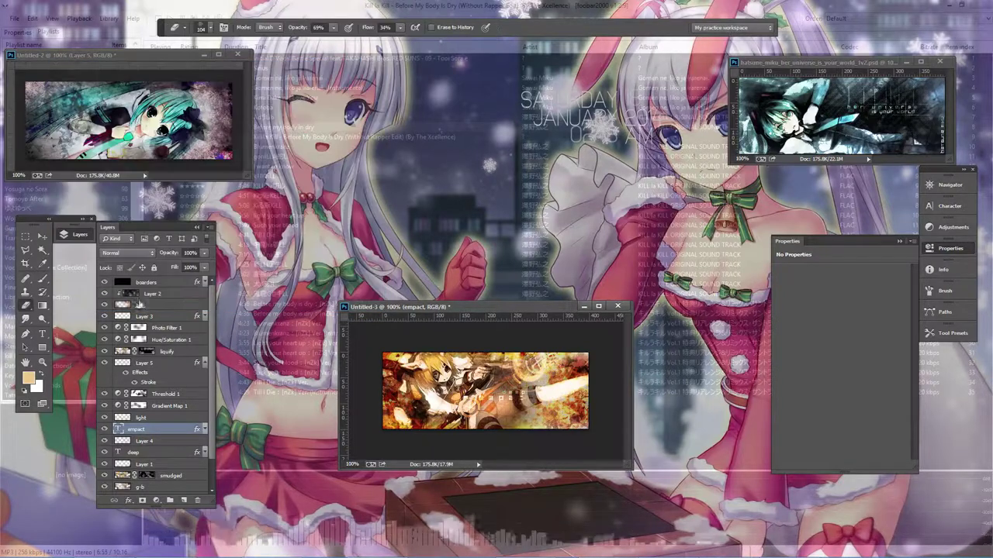
right_click(158, 429)
Duplicate the empact layer and clip Layer 6 to the layer below in Hard Light
left_click(216, 133)
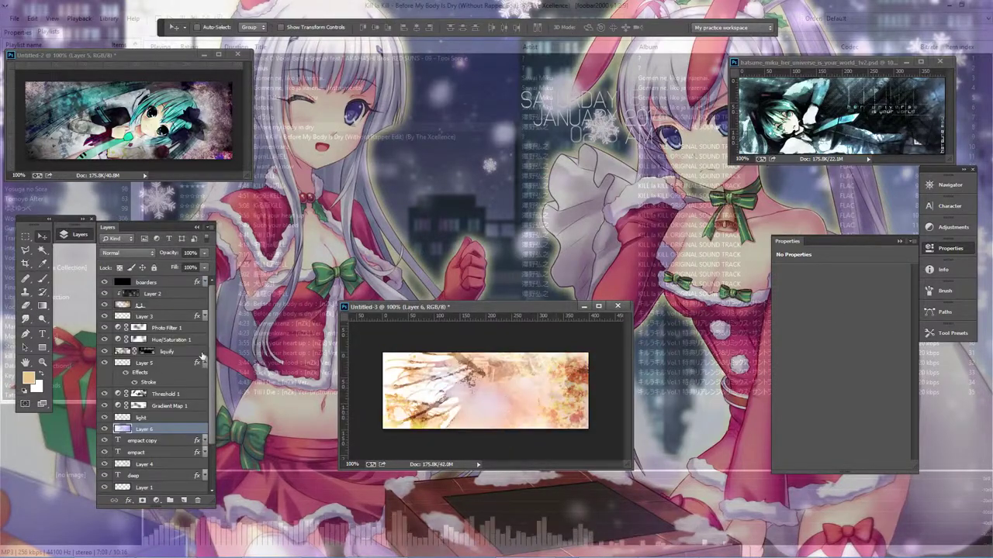
right_click(150, 429)
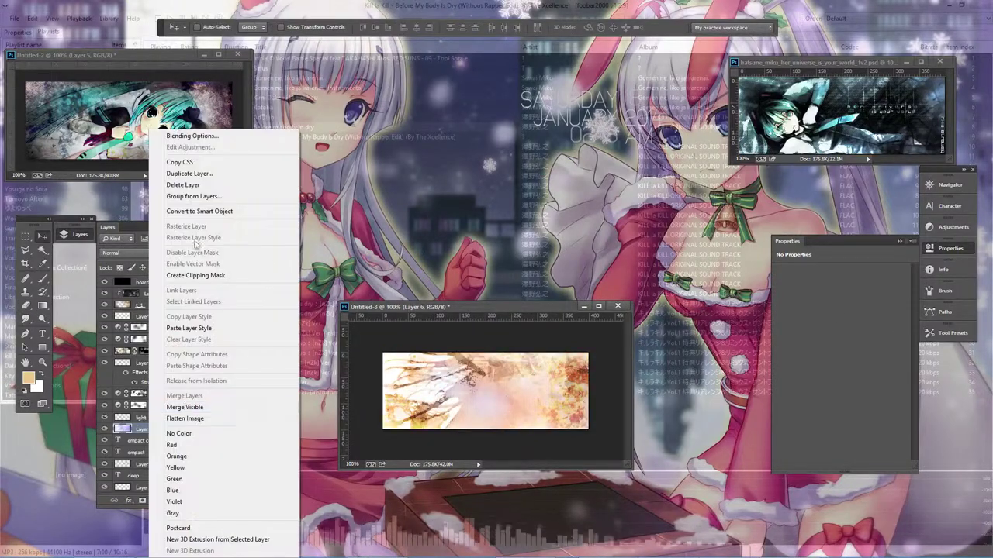
left_click(194, 275)
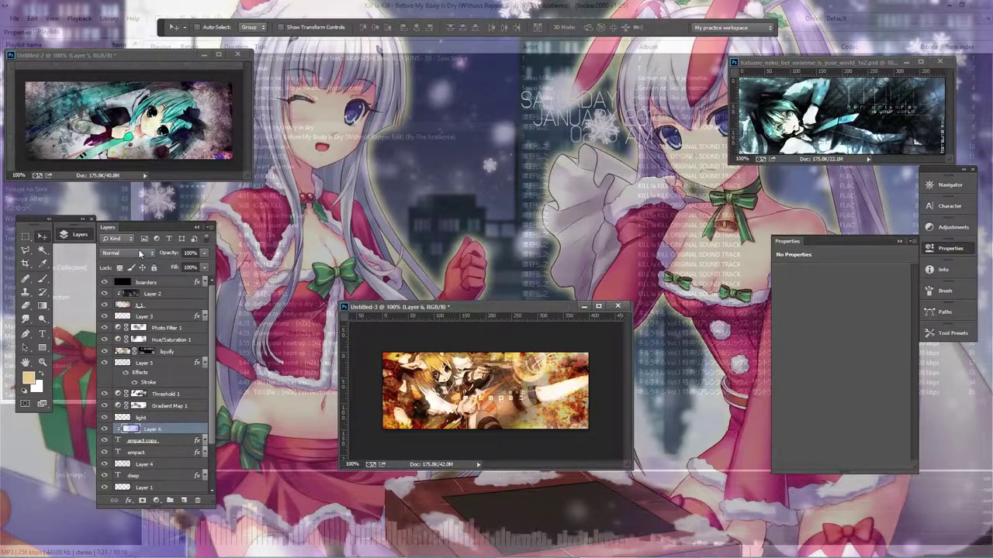
key("shift+plus")
key("shift+plus")
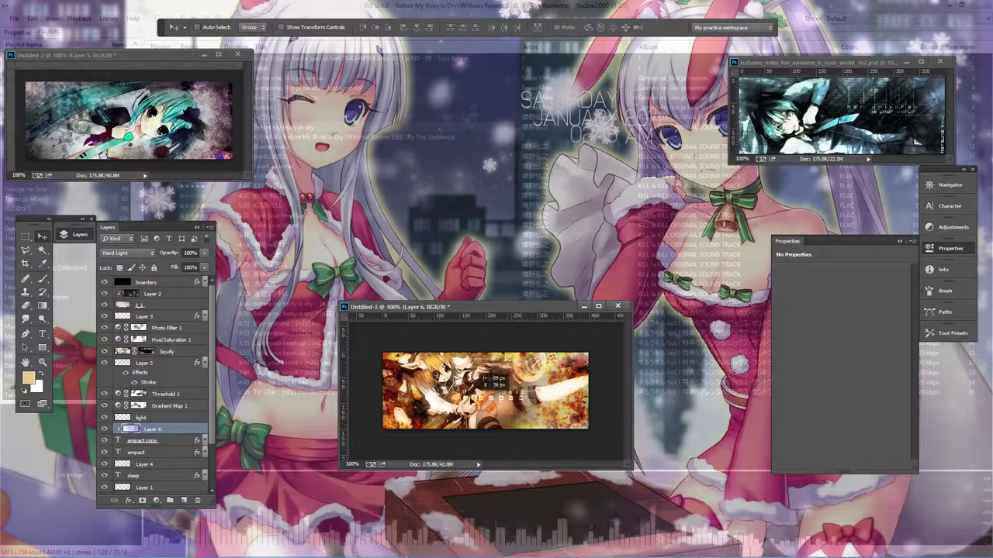
Select the empact copy layer and hide it
right_click(124, 429)
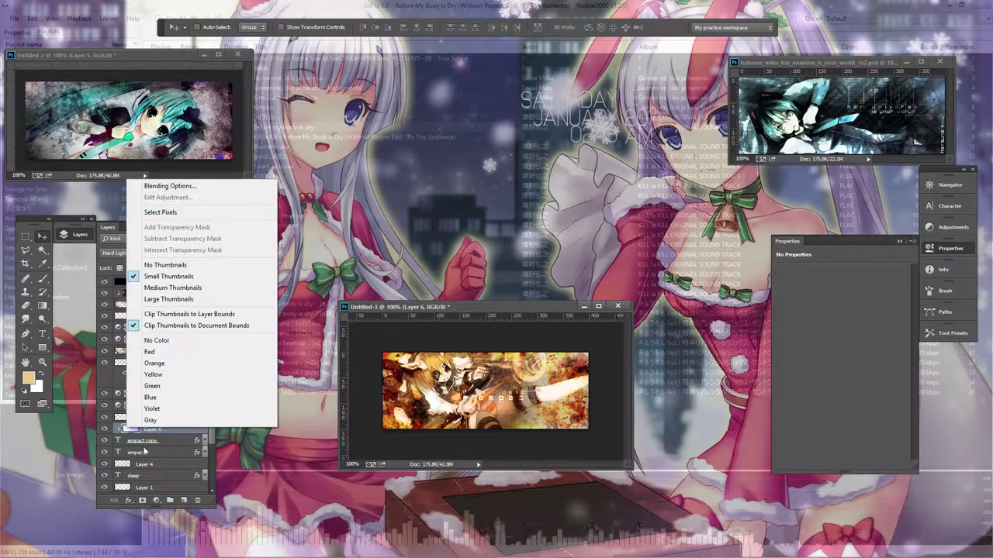
left_click(135, 443)
left_click(142, 441)
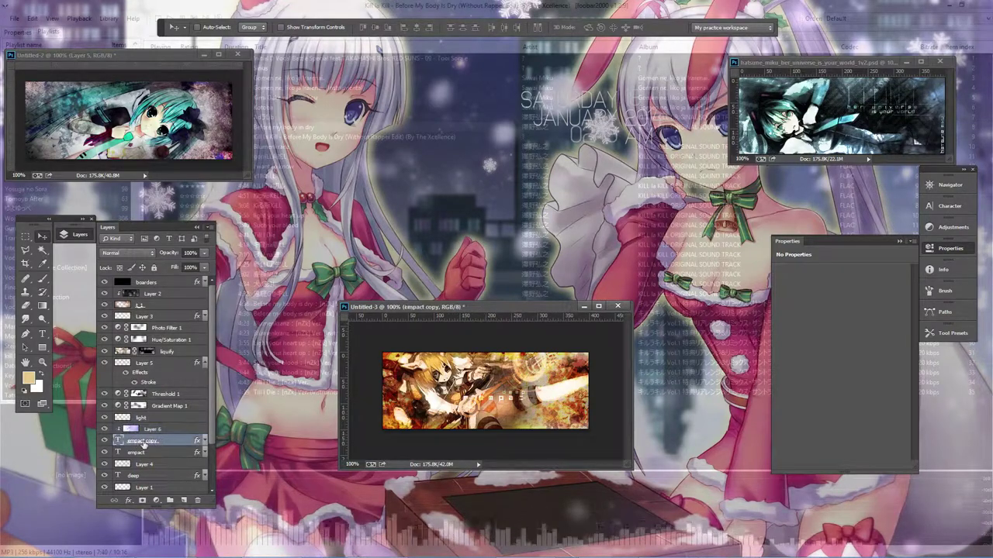
right_click(151, 437)
left_click(160, 429)
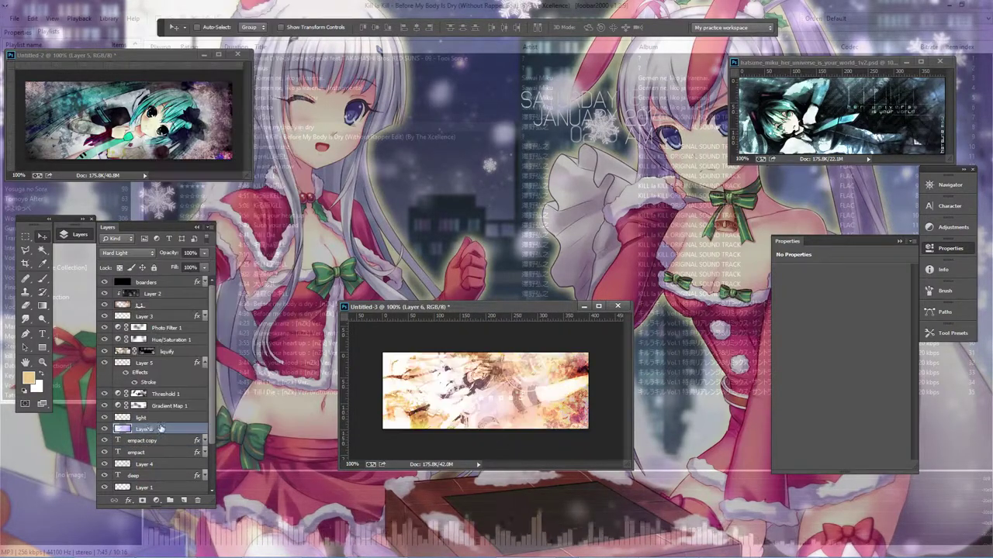
left_click(108, 442)
Move Layer 6 just above empact, clip it onto the text, and test lighter blend modes
right_click(147, 461)
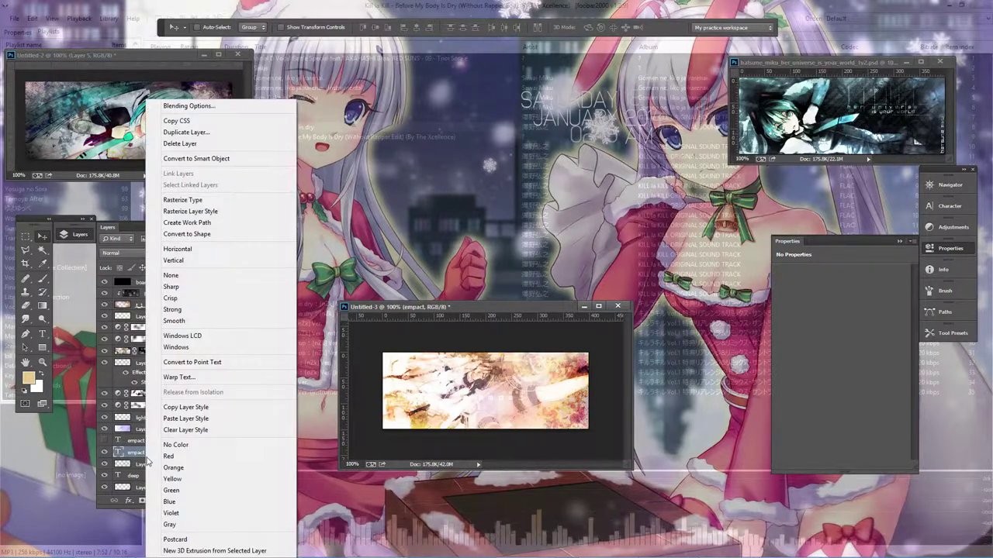
left_click_drag(148, 429, 149, 456)
right_click(148, 442)
left_click(188, 166)
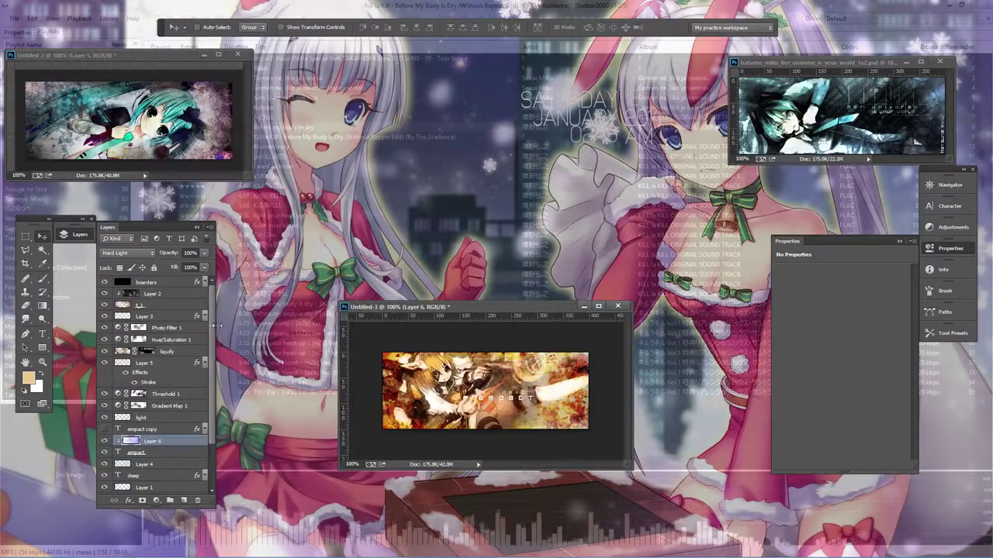
left_click(124, 253)
left_click(128, 304)
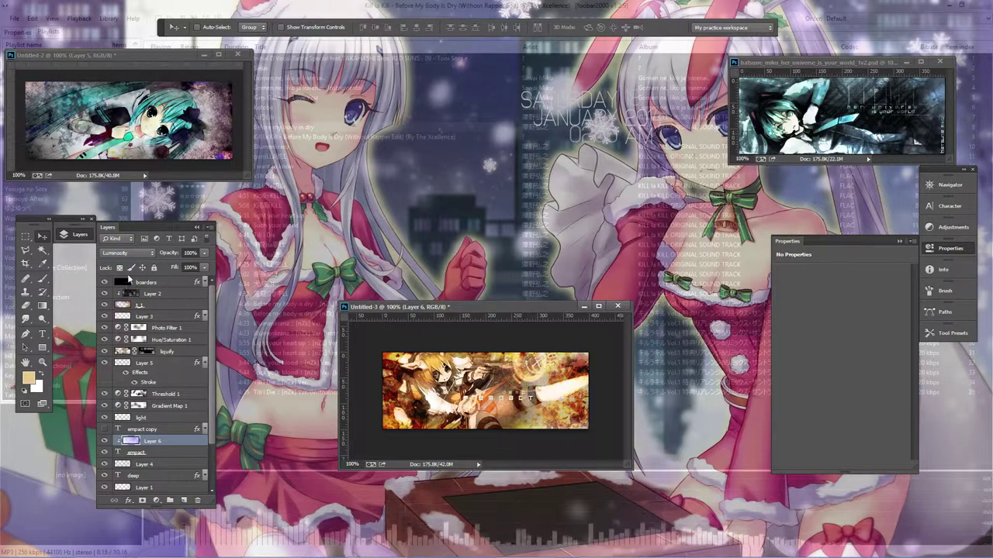
left_click(124, 254)
left_click(134, 266)
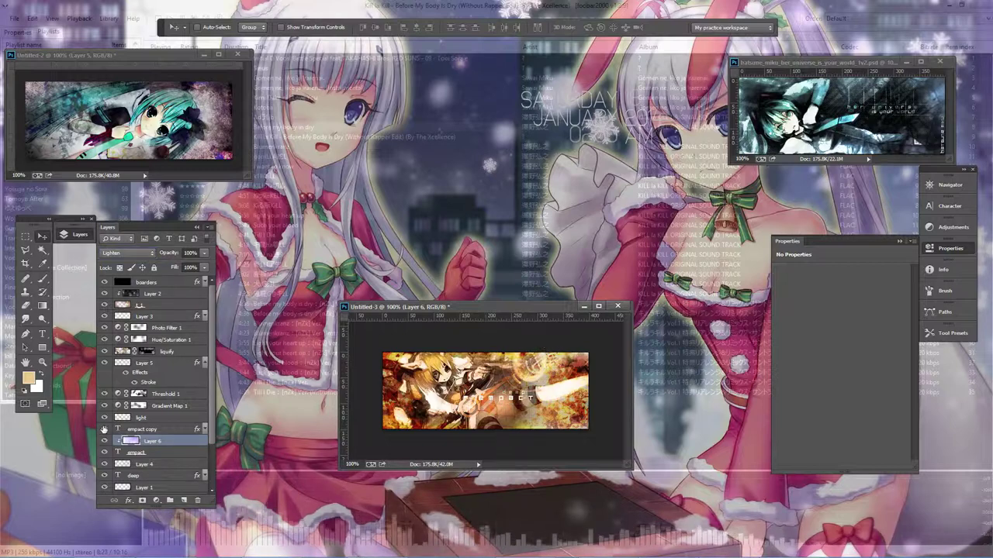
right_click(152, 431)
left_click(186, 104)
Give empact copy a white zero-distance drop shadow in a dodge blend mode
left_click(79, 143)
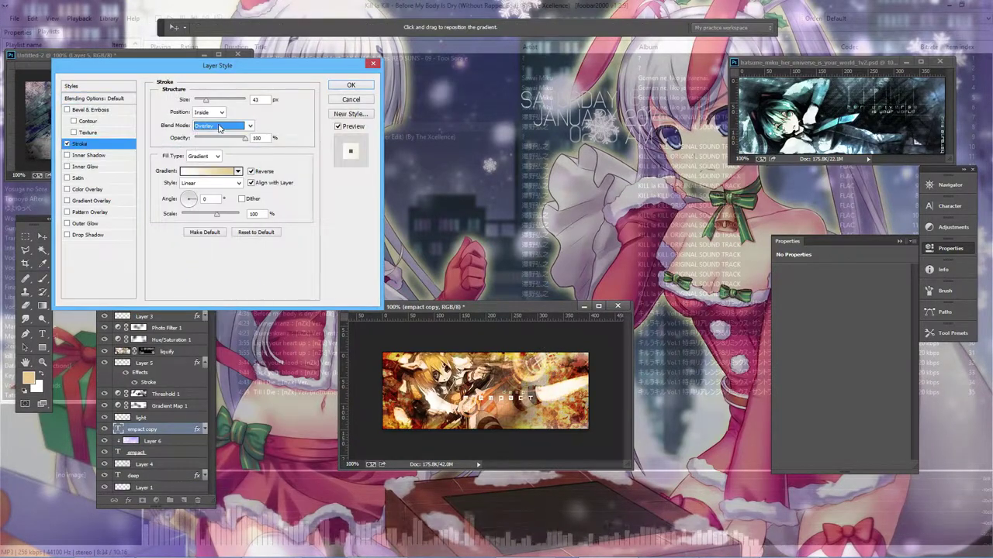
left_click(87, 235)
left_click_drag(199, 147, 194, 147)
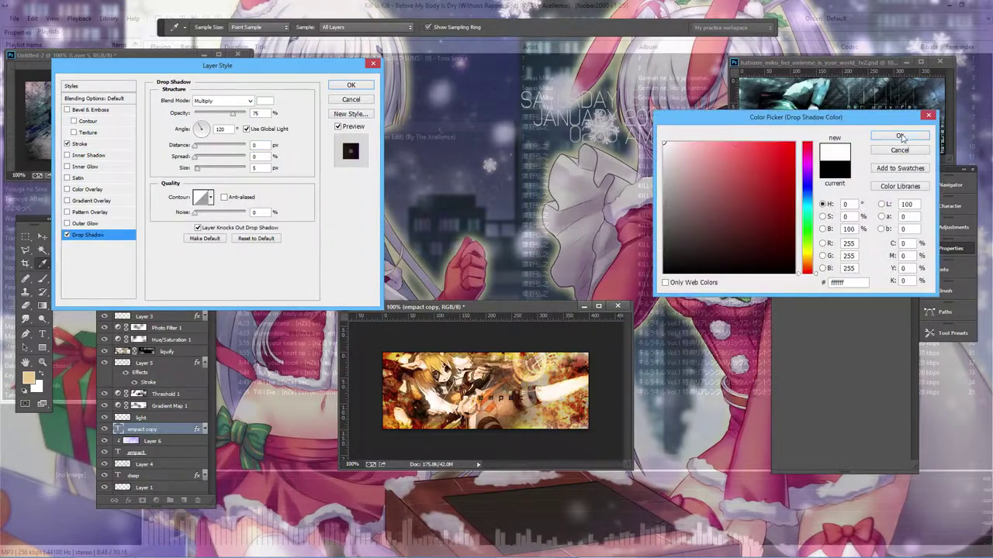
left_click(899, 135)
left_click(222, 101)
left_click(221, 205)
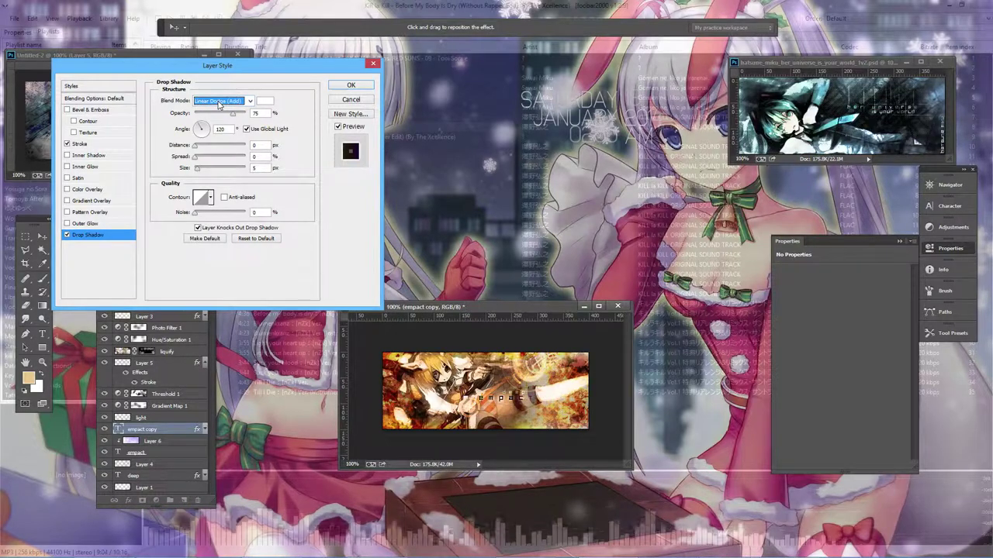
left_click(350, 86)
Duplicate empact copy as empact copy 2, rasterize it, and erase part of the text
right_click(181, 429)
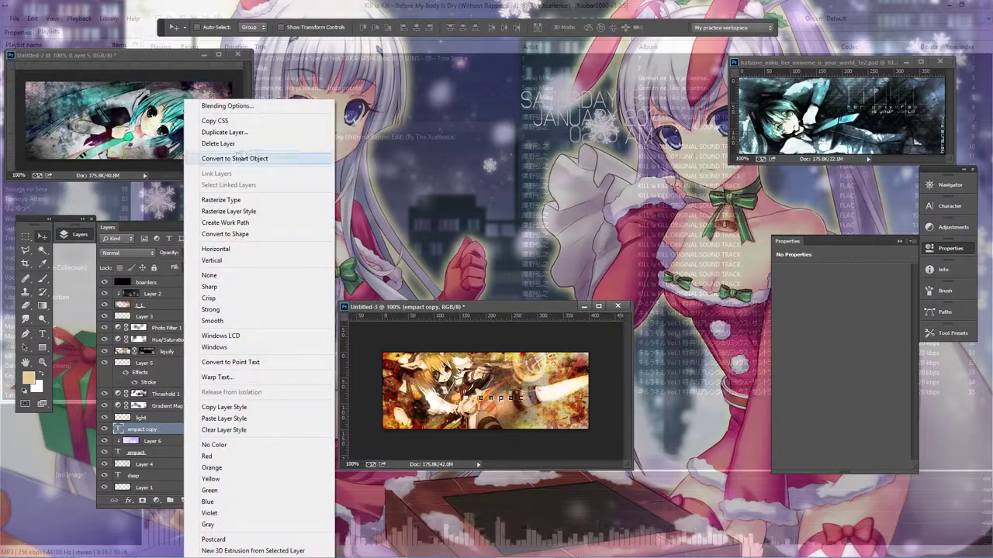
left_click(243, 135)
key("Return")
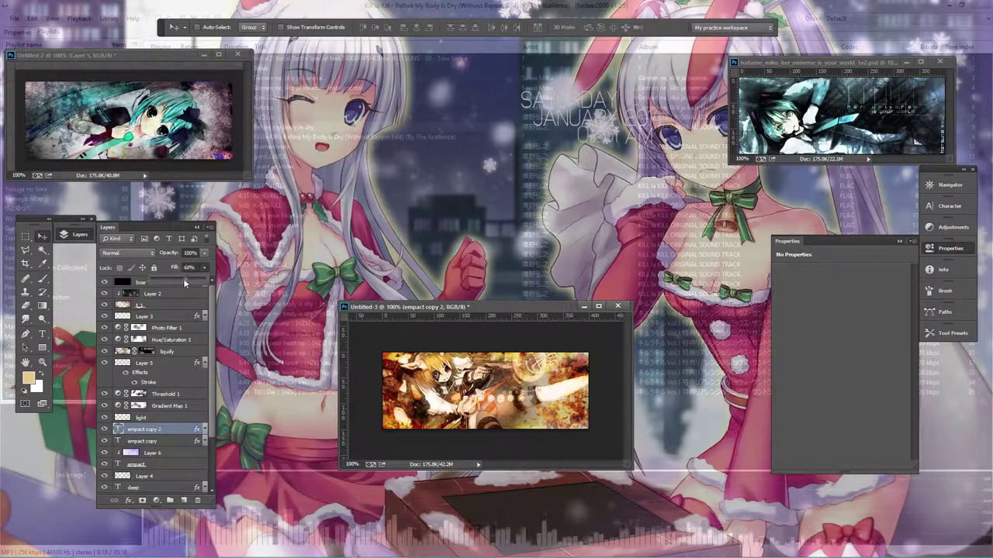
right_click(180, 432)
left_click(225, 203)
left_click(26, 305)
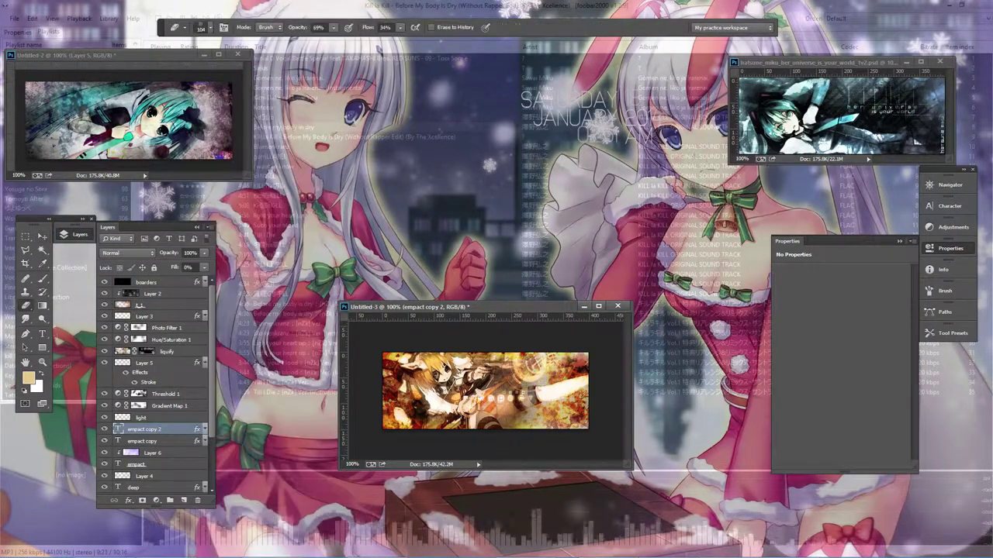
mouse_move(478, 400)
left_mouse_down()
mouse_move(527, 380)
mouse_move(477, 443)
mouse_move(461, 427)
mouse_move(466, 456)
mouse_move(496, 392)
mouse_move(538, 393)
mouse_move(524, 436)
left_mouse_up()
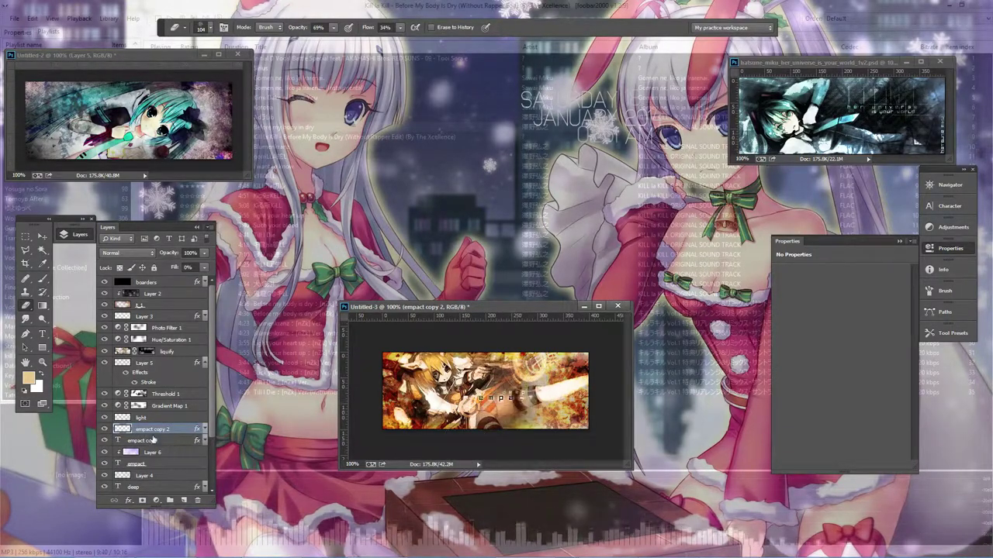
Select the text layers and remove empact copy 2
left_click(147, 464, "shift")
left_click(40, 236)
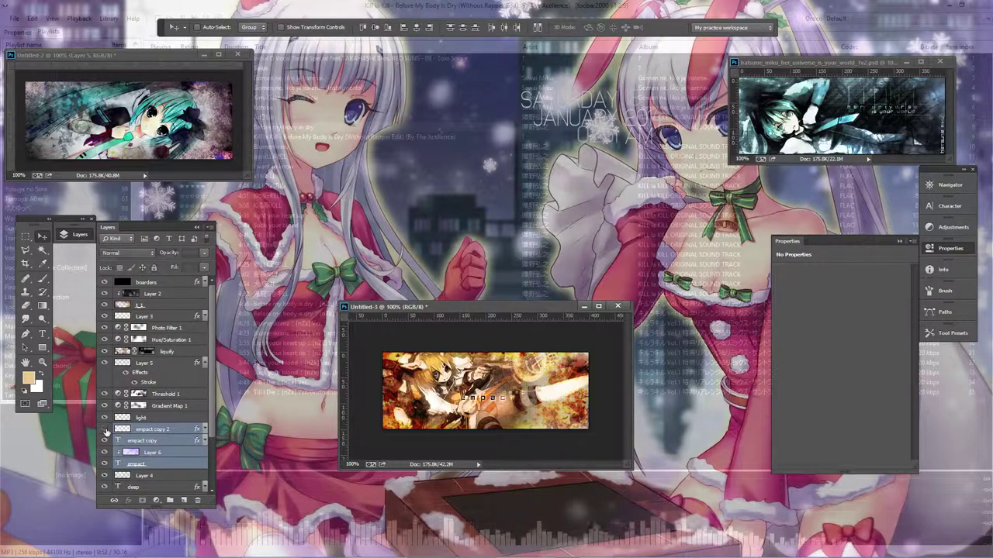
key("ctrl+z")
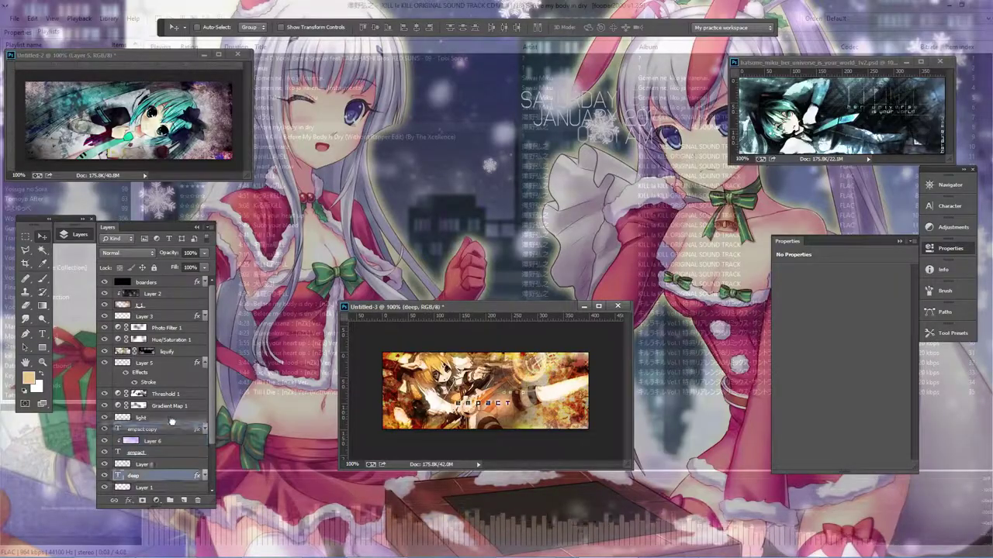
Move the deep layer above empact copy and make it the active layer
key("ctrl+alt+z")
right_click(148, 463)
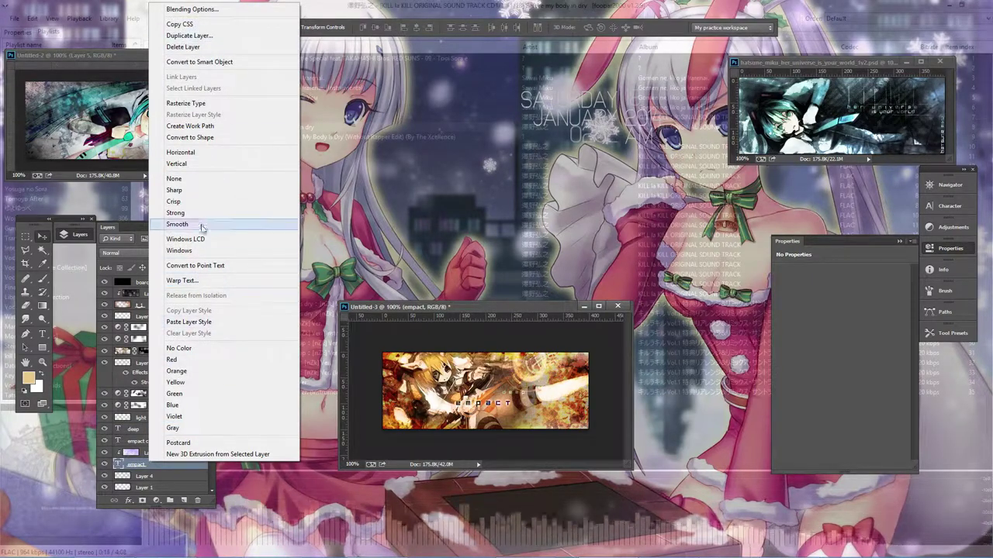
right_click(157, 326)
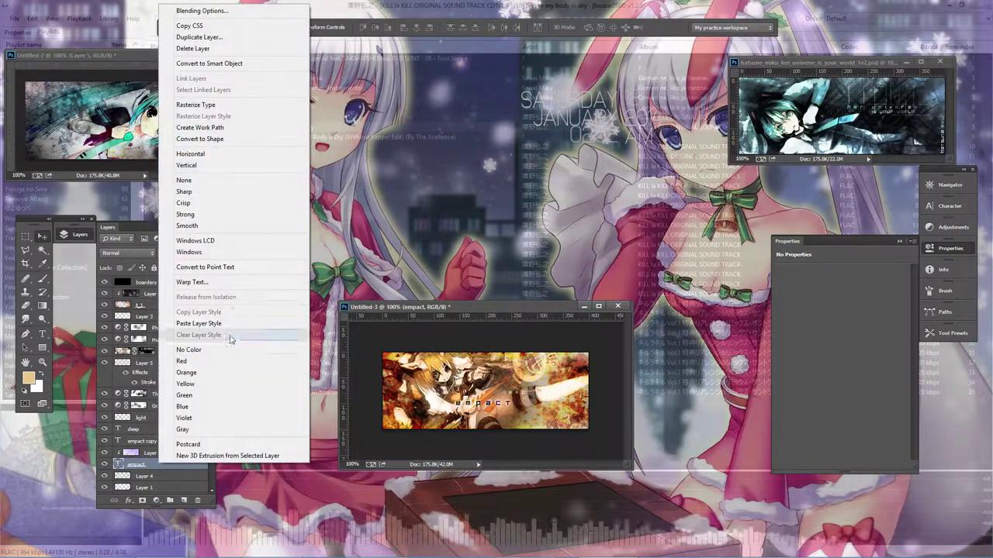
left_click(139, 470)
left_click(140, 441)
right_click(165, 441)
left_click(159, 428)
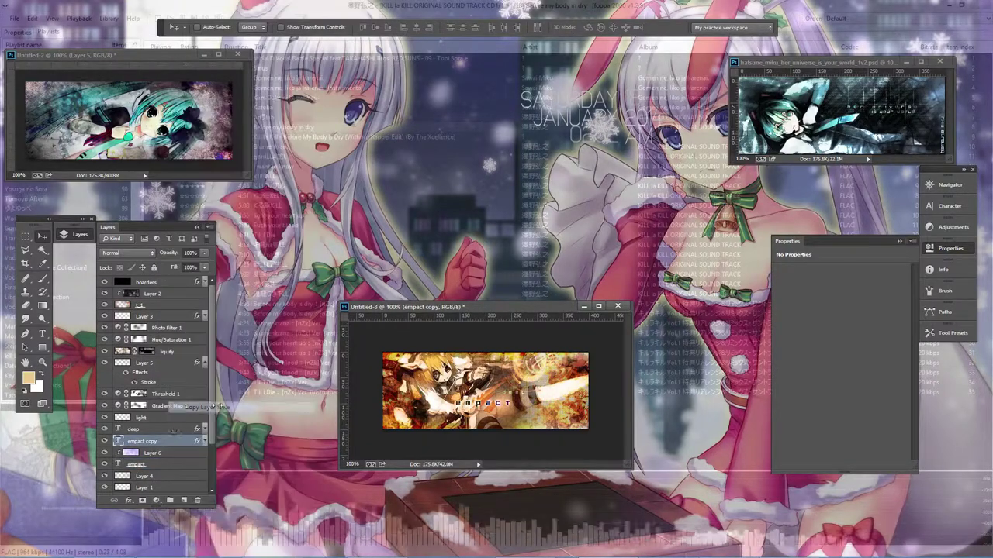
right_click(187, 429)
left_click(186, 424)
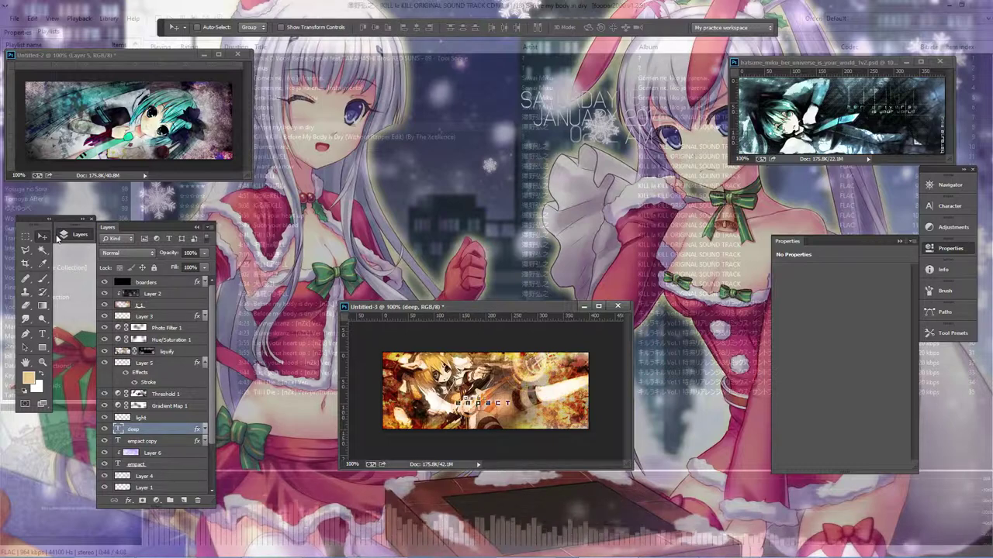
Duplicate deep as deep copy and set its fill to 0%
right_click(153, 425)
left_click(203, 133)
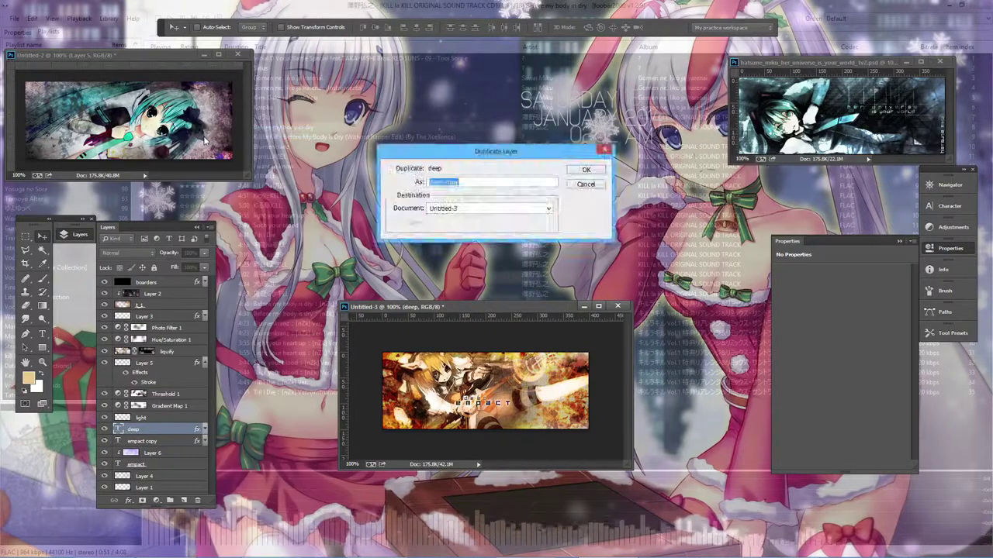
key("Return")
right_click(157, 424)
left_click(243, 142)
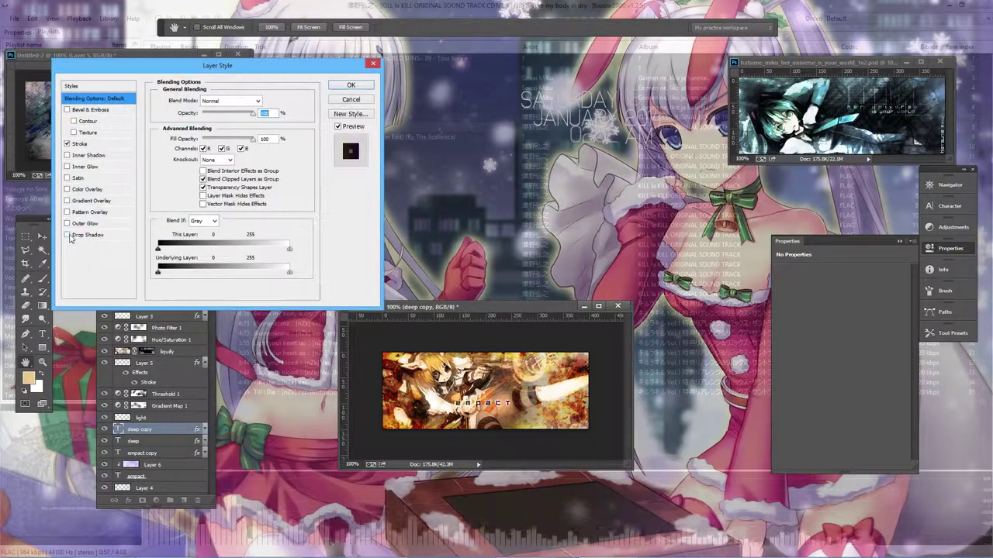
left_click(342, 86)
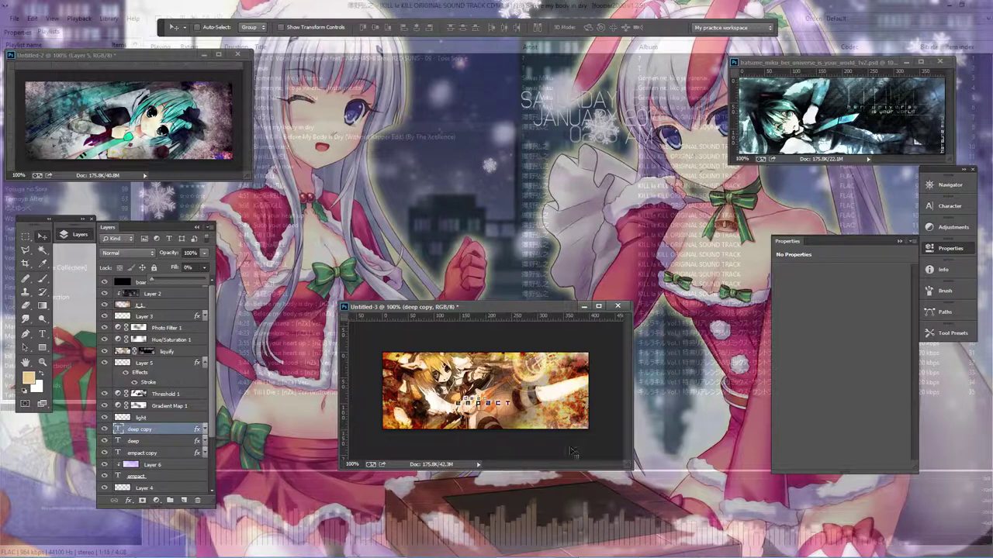
Drag Gradient Map 1 above Photo Filter 1 in the layer stack
left_click(143, 340)
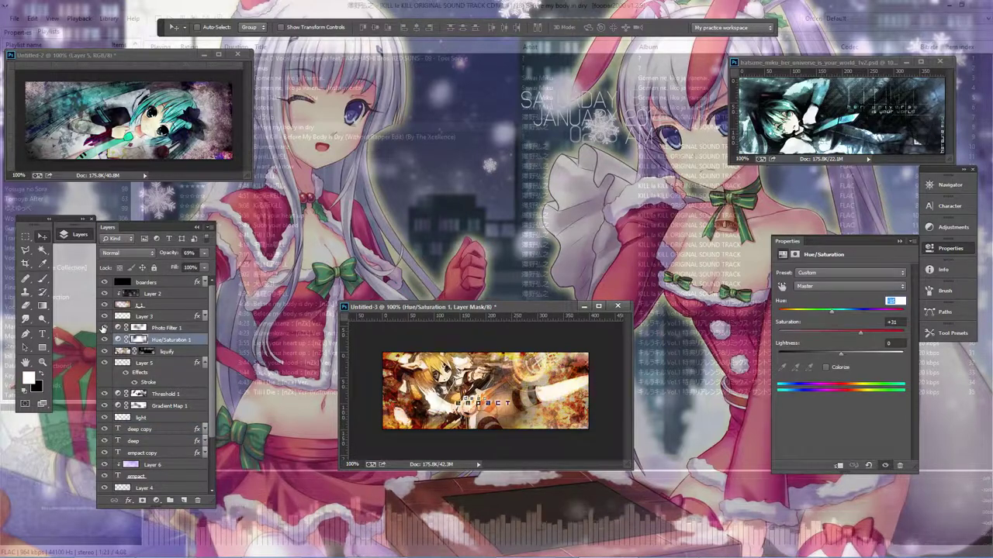
scroll(155, 349, "down", 1)
mouse_move(162, 382)
left_mouse_down()
mouse_move(160, 321)
mouse_move(109, 305)
left_mouse_up()
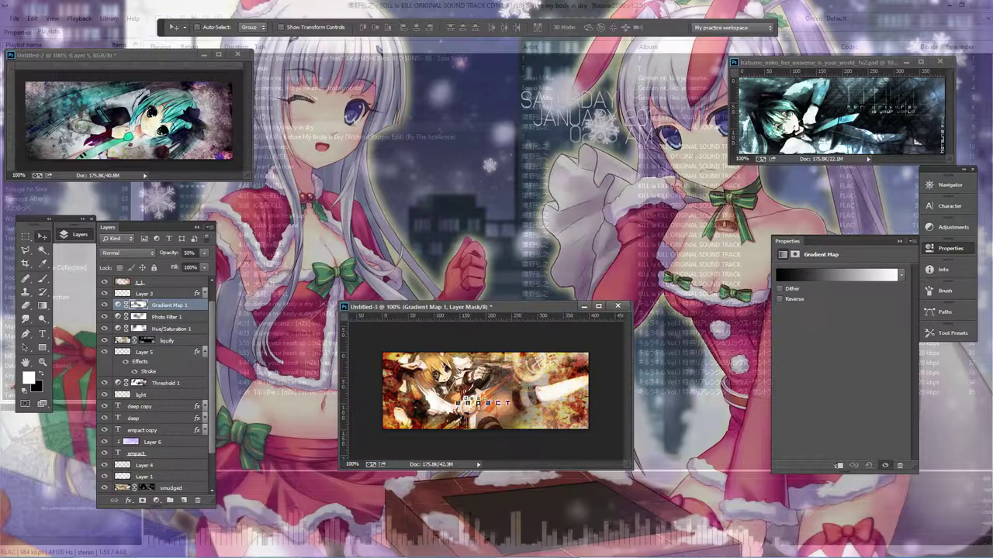
key("e")
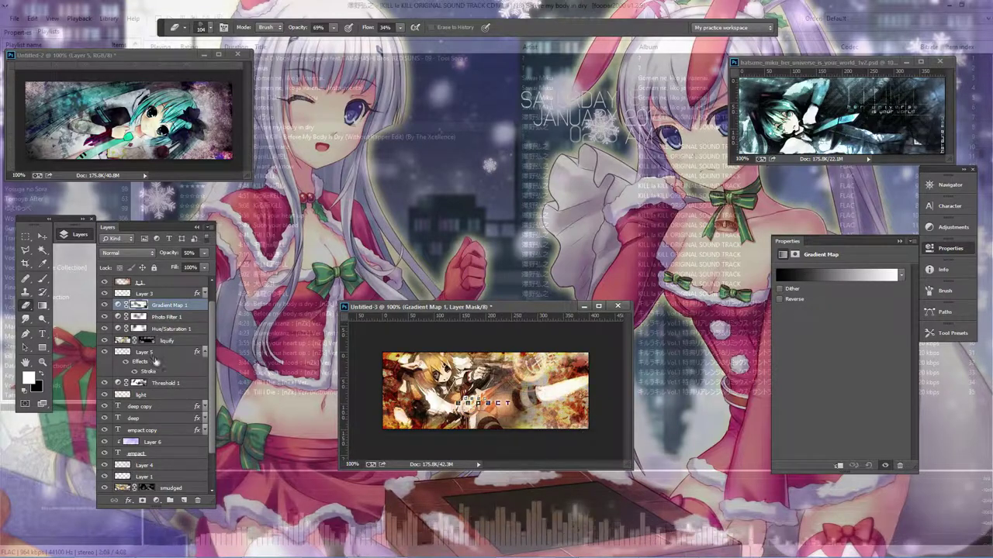
Paint a salmon-red accent onto the Color Dodge light layer with a 78 px brush
left_click(144, 394)
key("b")
right_click(581, 397)
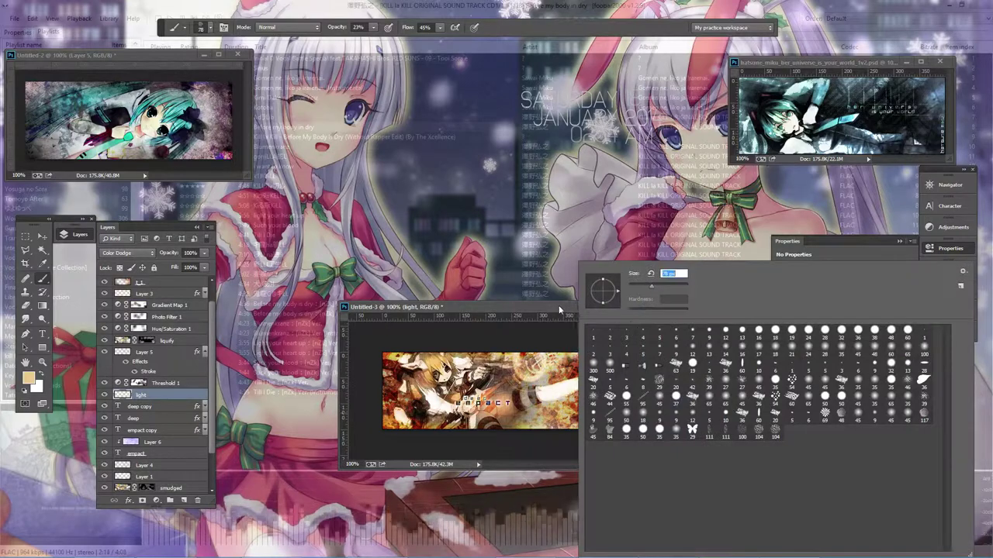
key("Return")
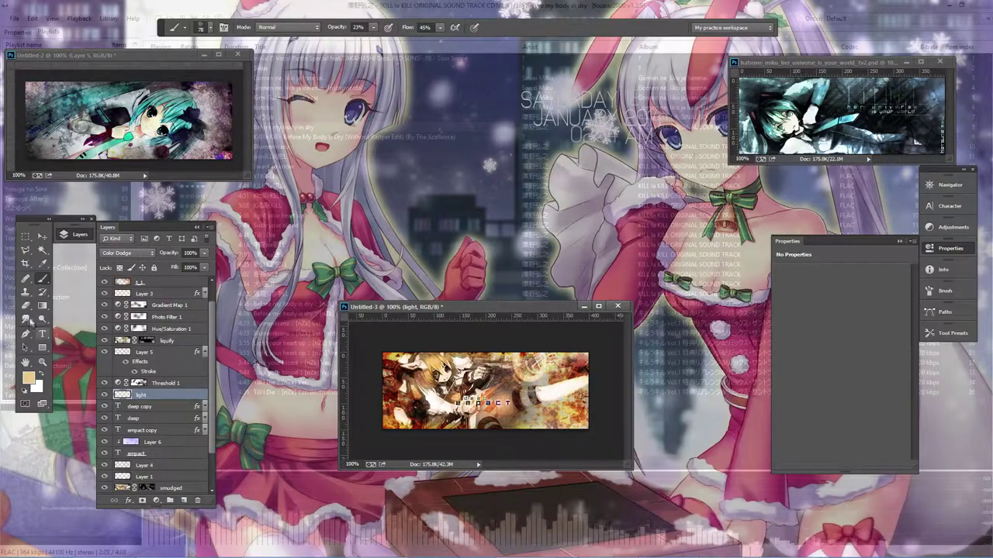
left_click(29, 377)
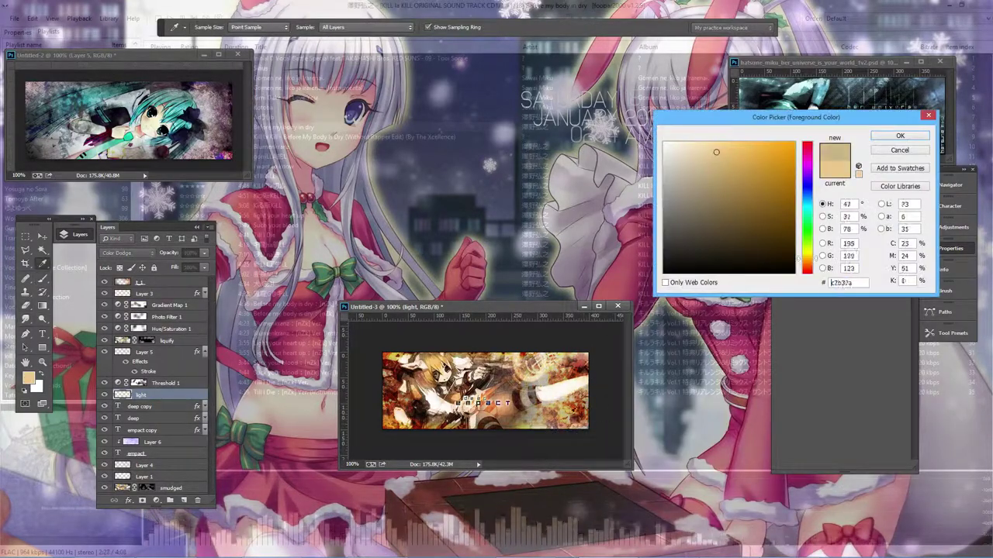
left_click(807, 266)
left_click(900, 136)
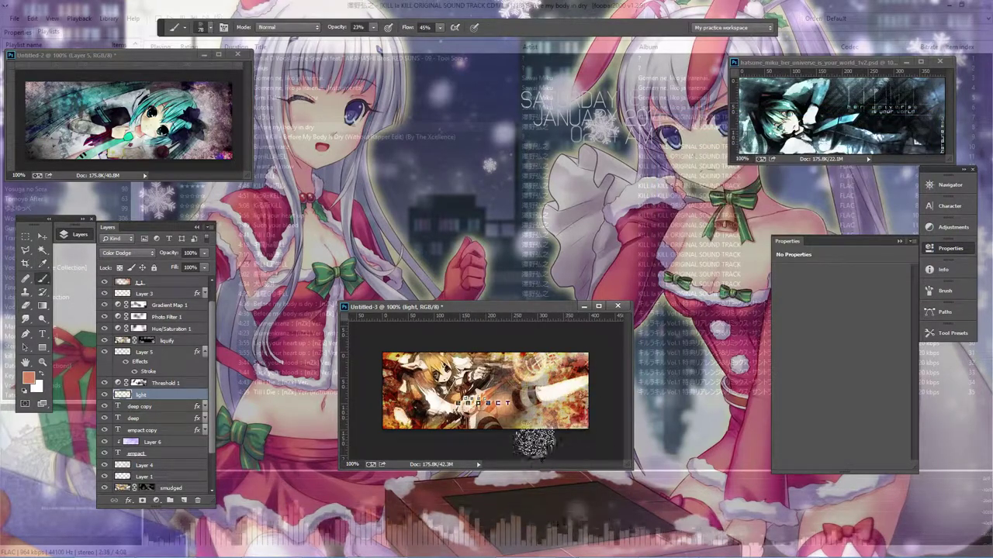
left_click(380, 365)
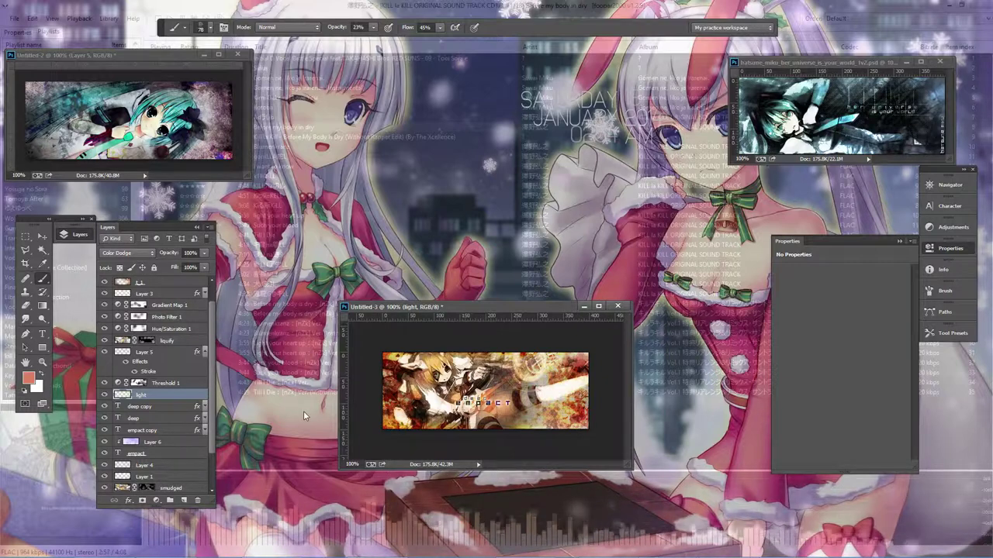
scroll(148, 364, "up", 1)
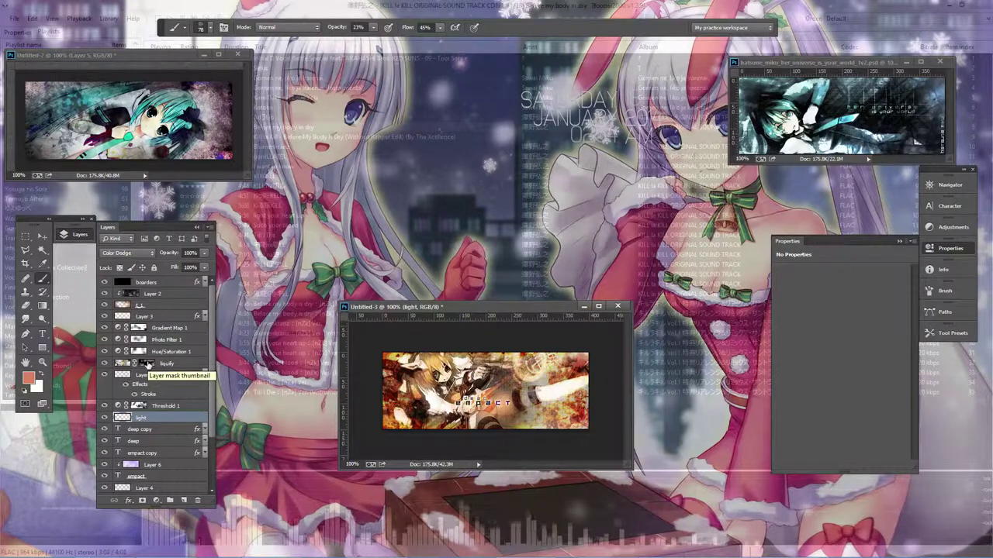
Open hatsune_miku_ethereal_fragments_avatar_1 from the PhotoShop library folder
key("ctrl+o")
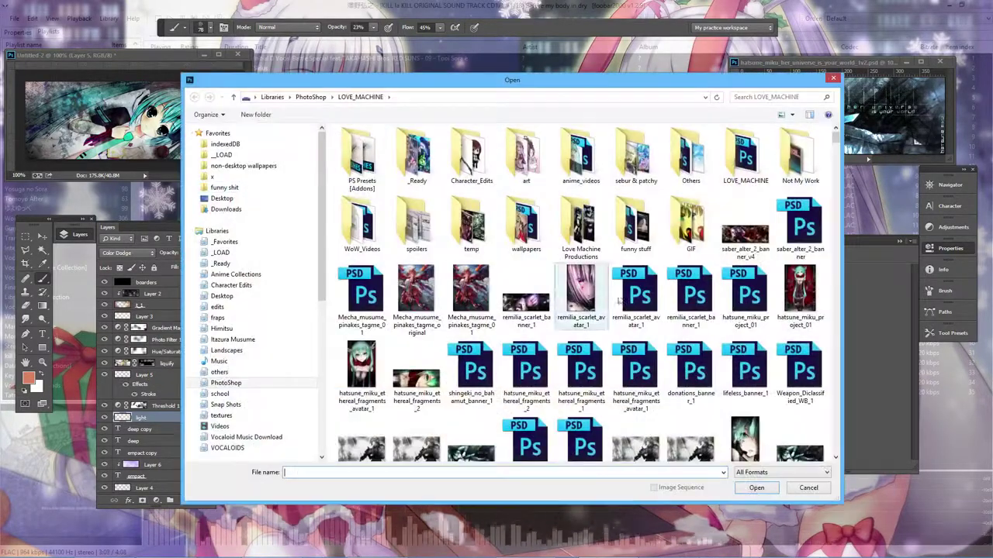
left_click(636, 299)
left_click(748, 306)
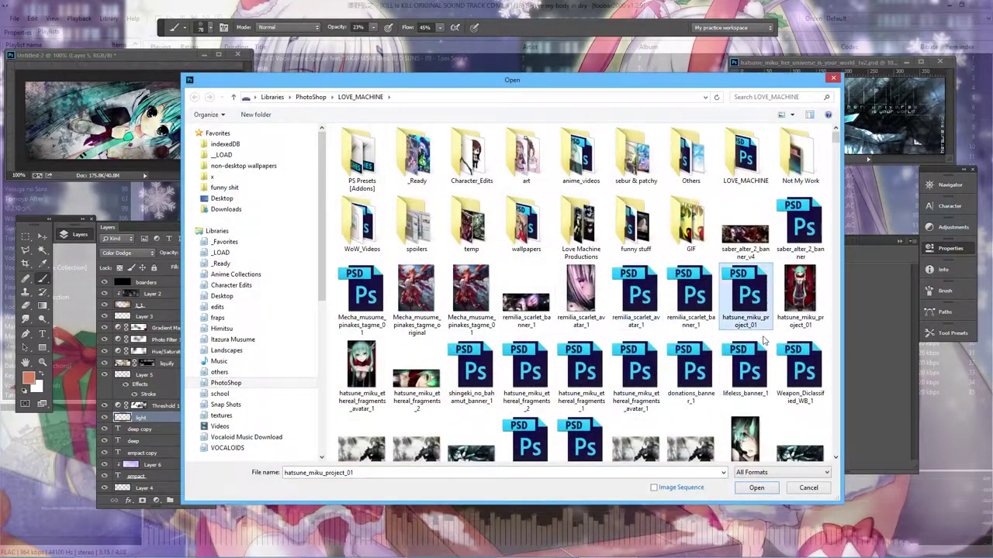
left_click(469, 376)
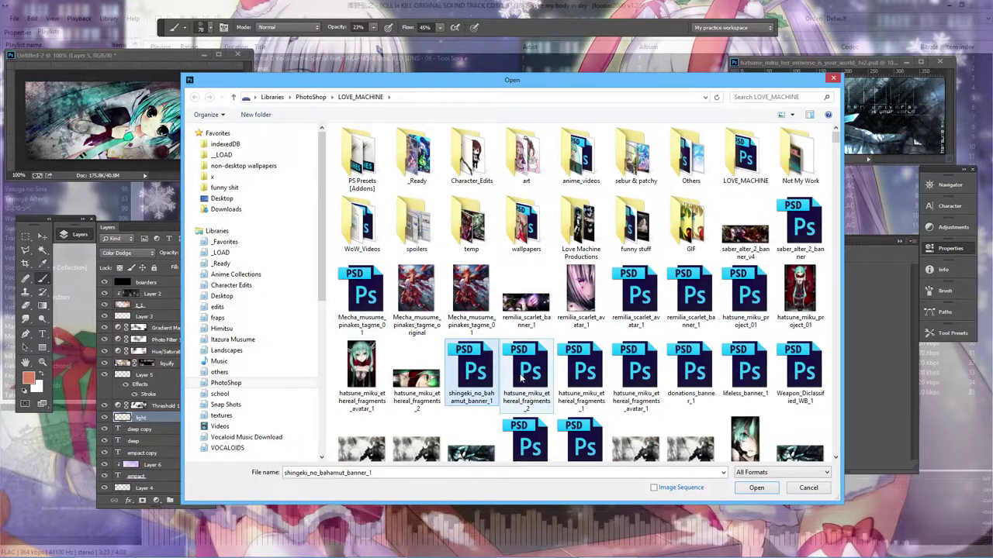
left_click(636, 396)
double_click(636, 395)
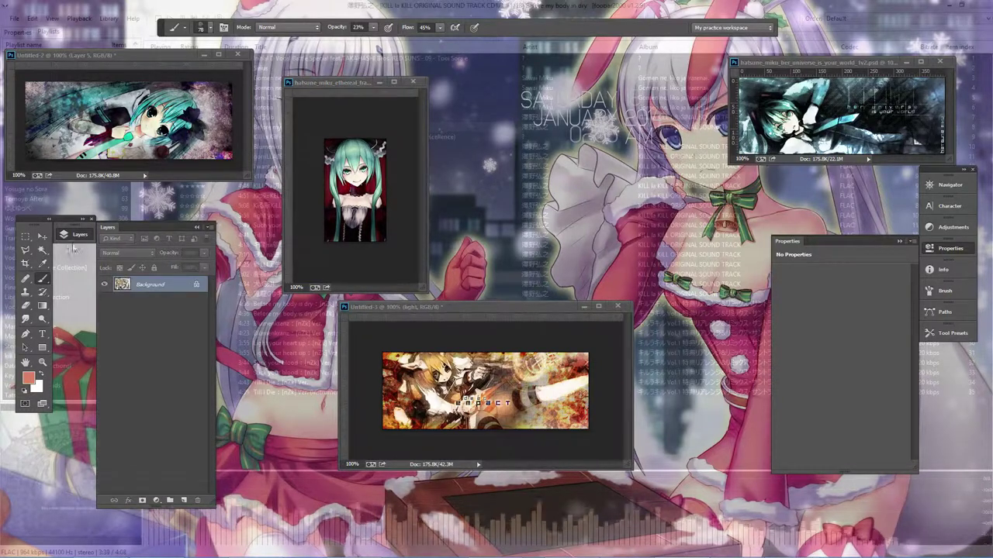
Move the blonde character crop into the avatar and rotate it about 26 degrees
key("v")
left_click_drag(481, 388, 377, 257)
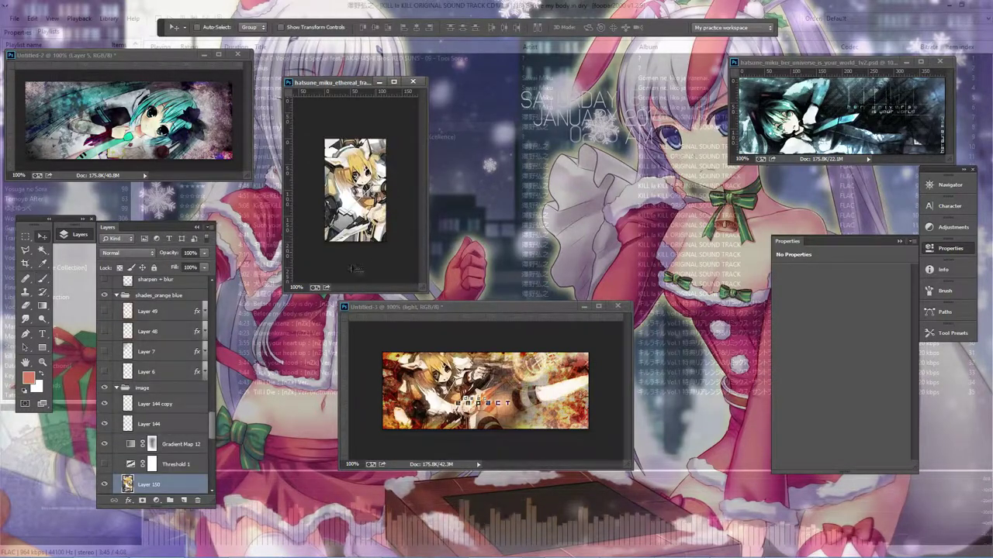
key("ctrl+z")
mouse_move(481, 388)
left_mouse_down()
mouse_move(392, 192)
mouse_move(380, 217)
left_mouse_up()
key("ctrl+t")
left_click(948, 184)
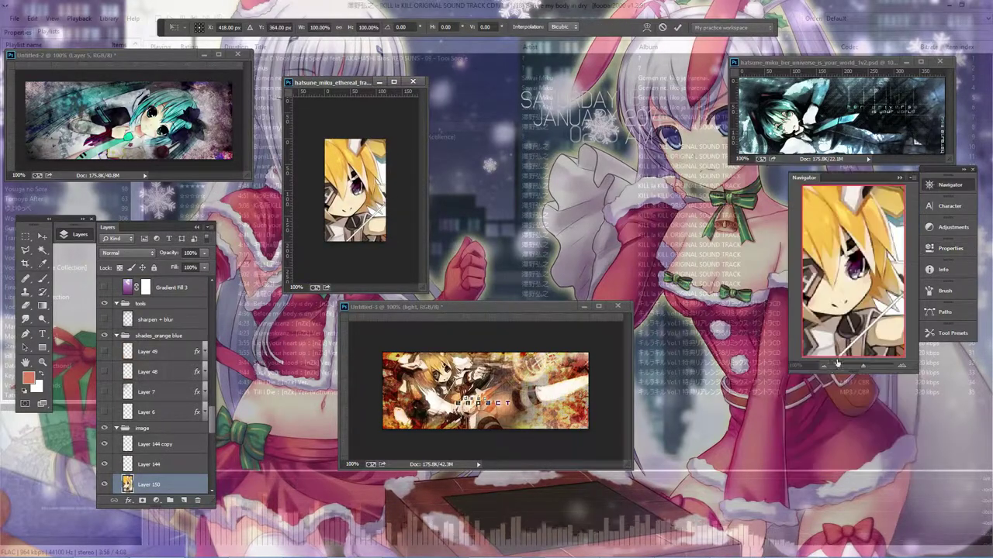
left_click(835, 362)
left_click_drag(788, 372, 812, 345)
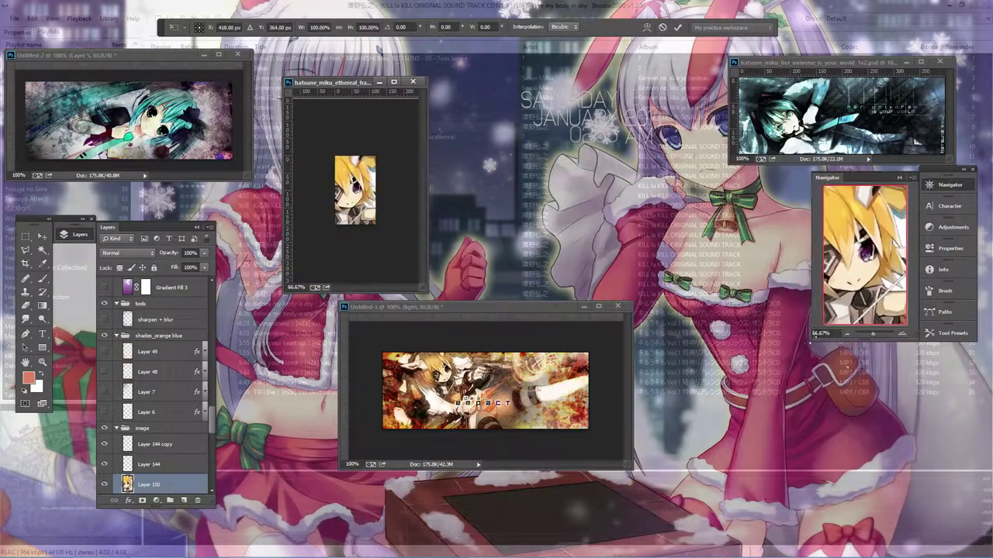
left_click_drag(425, 289, 551, 418)
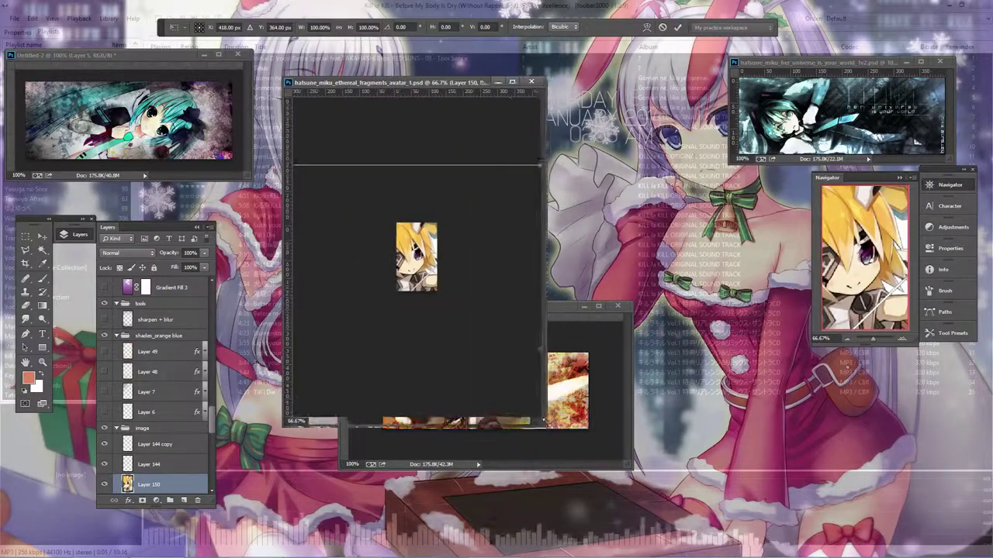
mouse_move(465, 326)
left_mouse_down()
mouse_move(395, 321)
mouse_move(435, 262)
left_mouse_up()
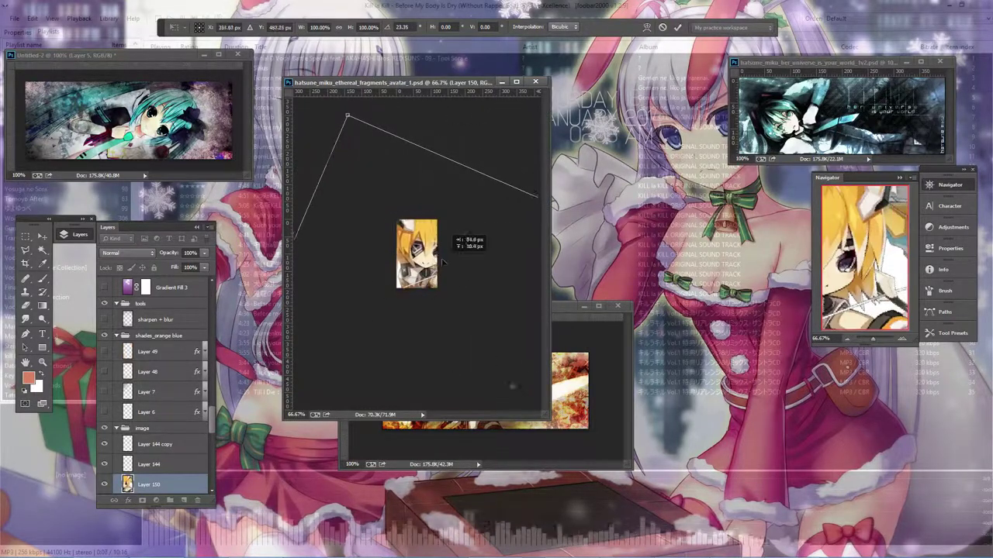
key("Return")
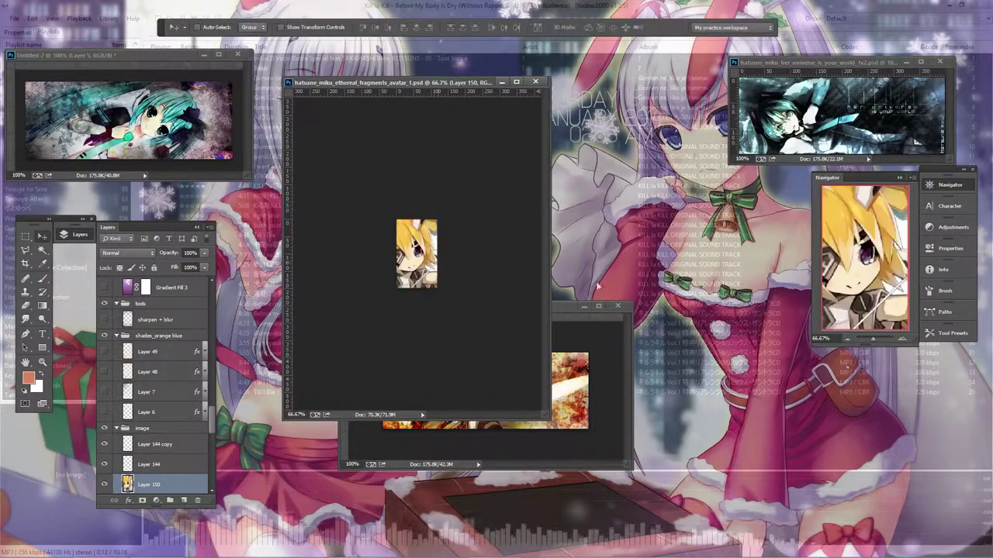
Check the other document's image size, then paste another character crop into the avatar
key("ctrl+Tab")
key("ctrl+alt+i")
key("Return")
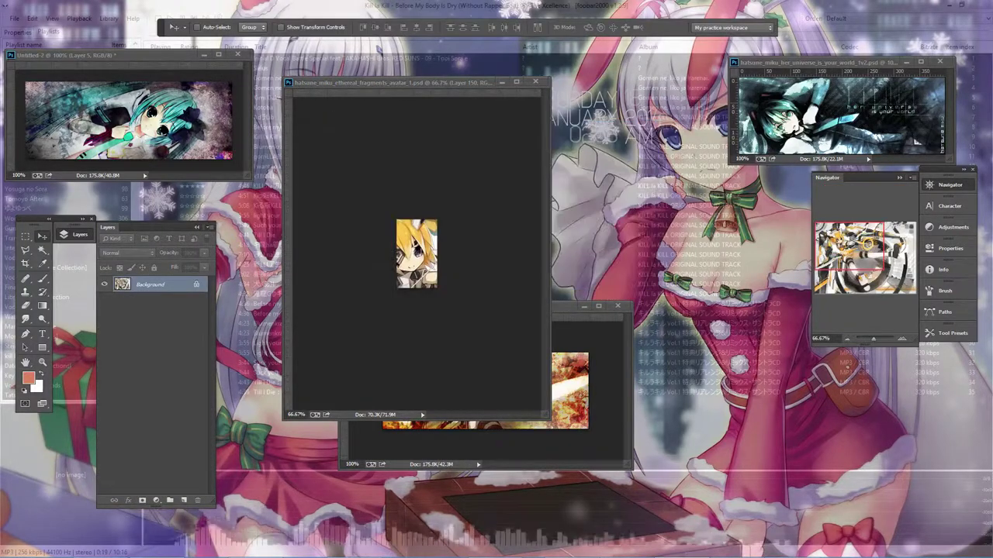
key("ctrl+Tab")
key("ctrl+v")
left_click(902, 339)
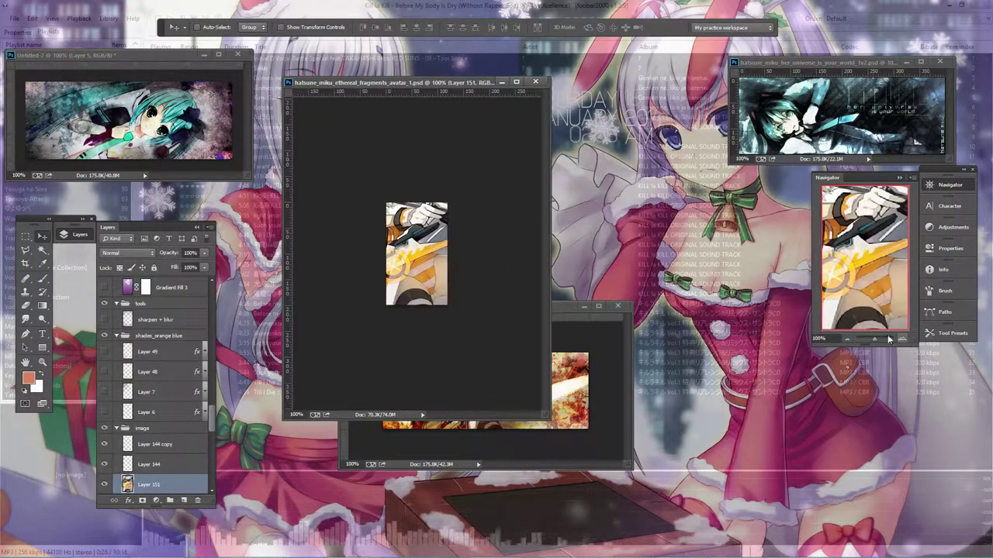
key("ctrl+t")
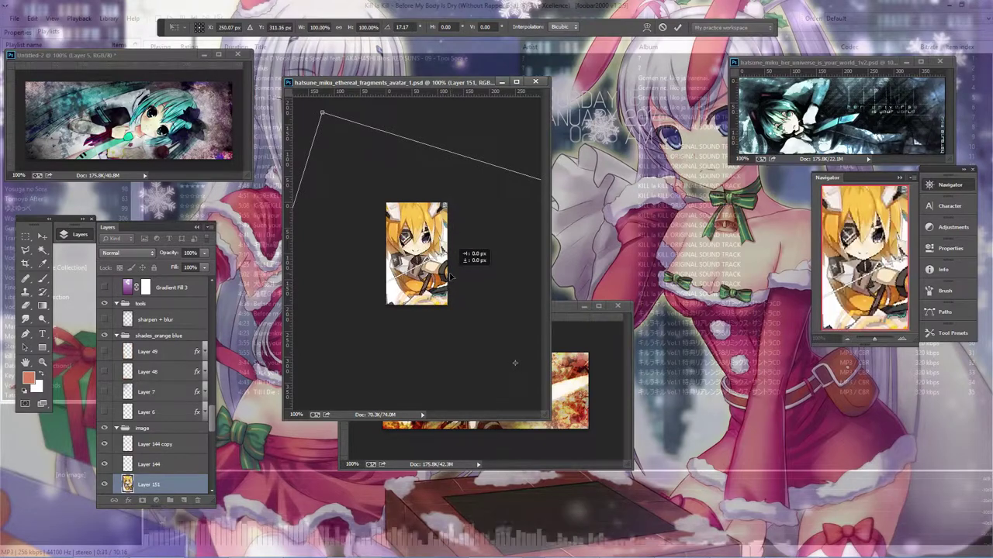
key("Return")
Stamp a new Layer 152, rotate it about 21 degrees and nudge it upward
key("ctrl+alt+i")
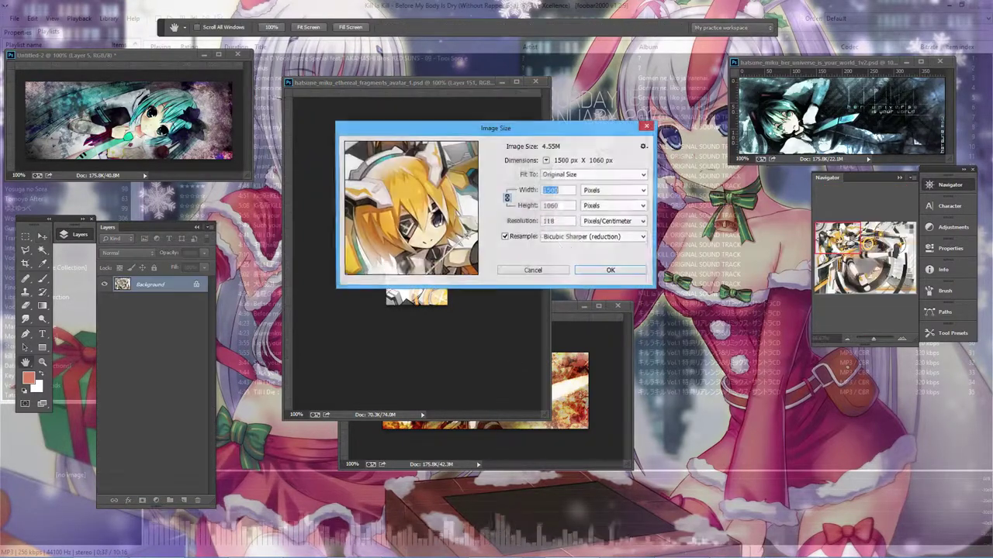
key("Return")
key("ctrl+alt+z")
key("ctrl+v")
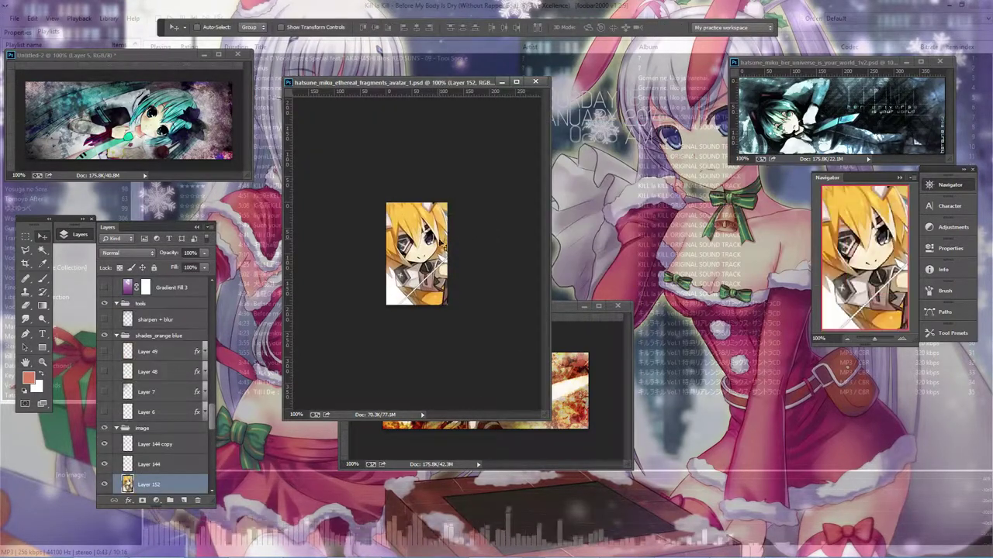
key("ctrl+t")
mouse_move(534, 268)
left_mouse_down()
mouse_move(436, 264)
mouse_move(453, 331)
left_mouse_up()
key("Up")
key("Up")
key("Up")
key("Up")
key("Up")
key("Up")
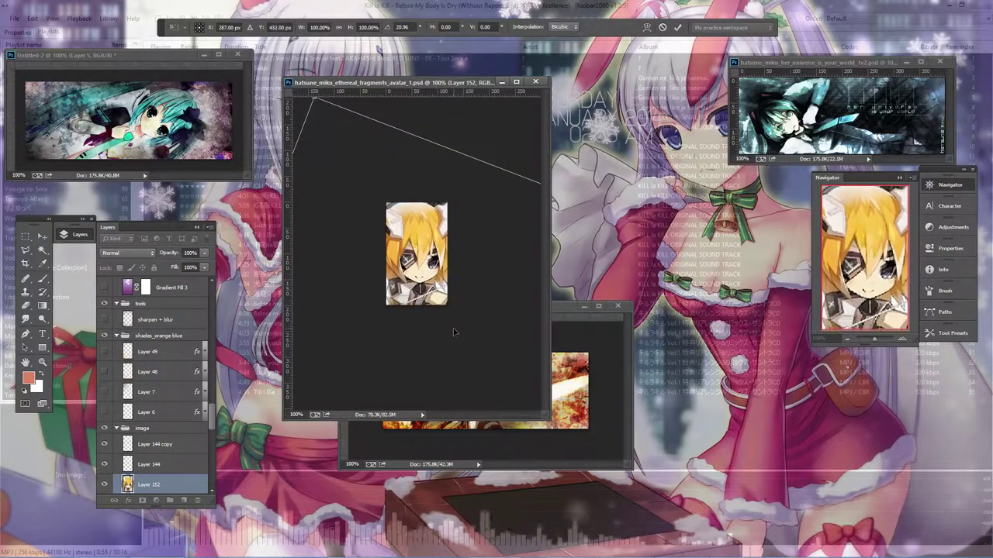
key("Up")
key("Up")
key("Up")
key("Up")
key("Up")
key("Up")
key("Return")
Stamp visible into Layer 153 and rotate it about -40 degrees
key("ctrl+shift+e")
key("ctrl+alt+i")
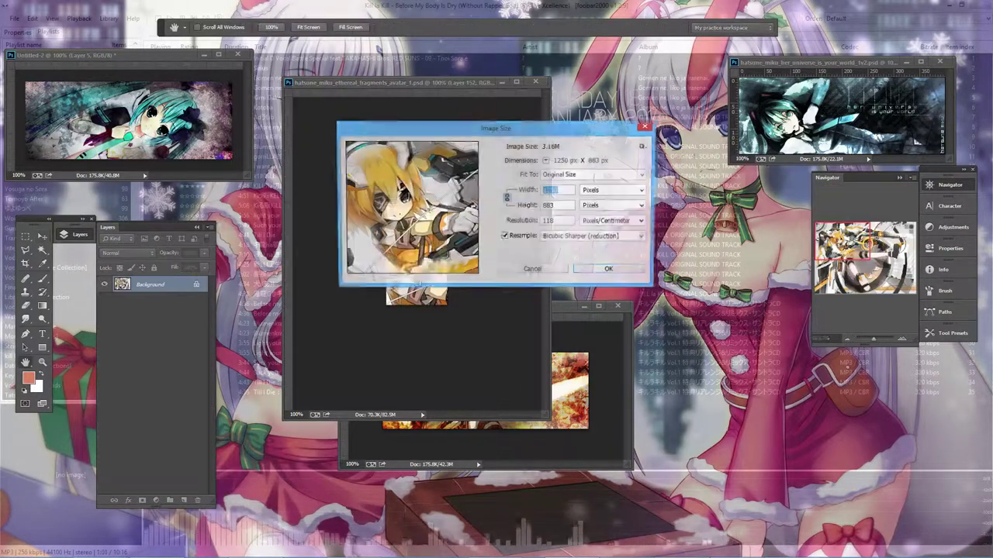
key("Return")
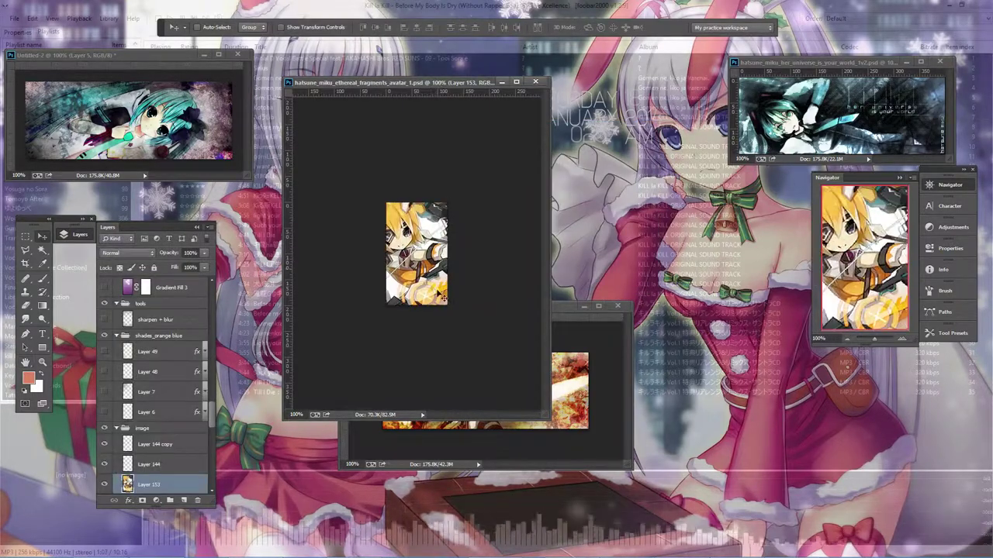
key("ctrl+t")
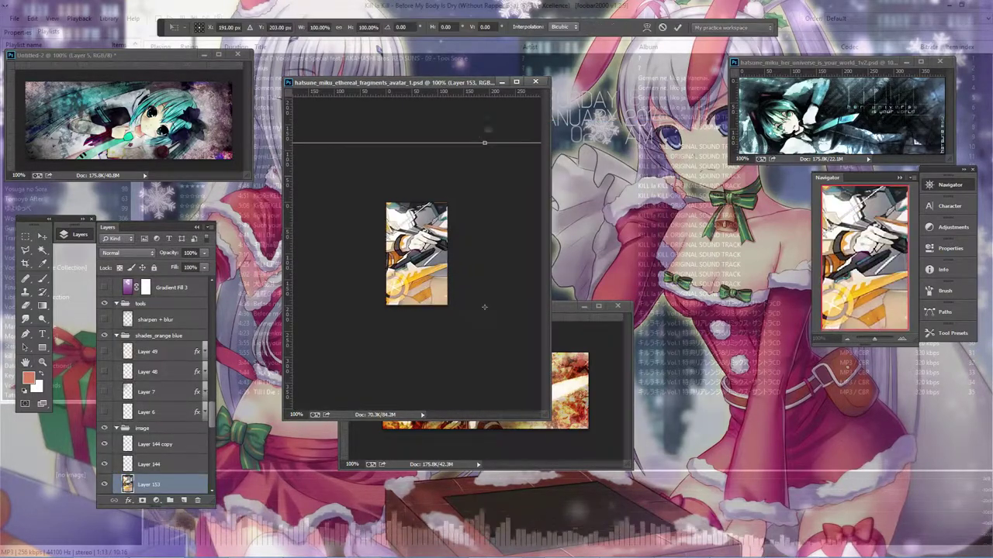
left_click_drag(465, 256, 469, 216)
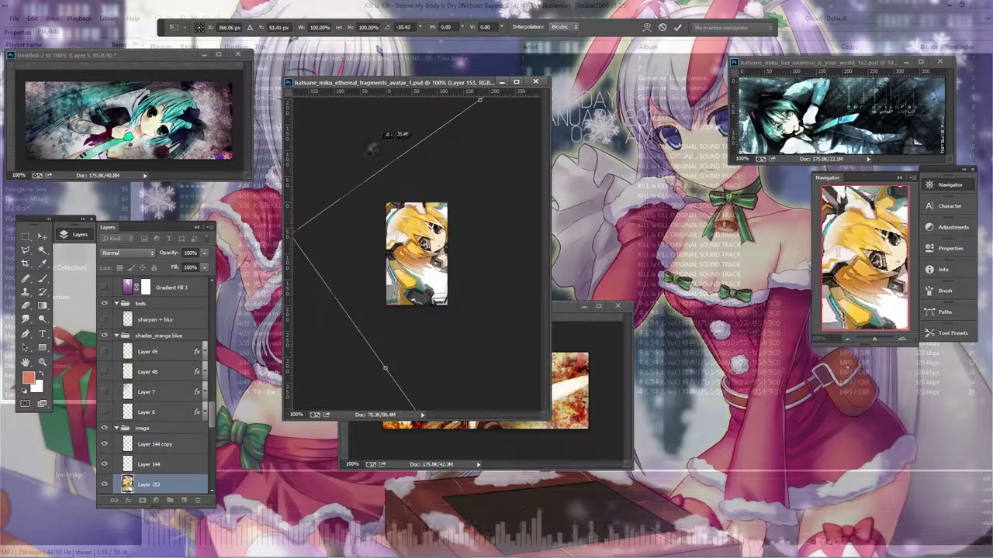
key("Return")
Stamp another visible layer and rotate it to about -68 degrees at 100% view
key("ctrl+shift+e")
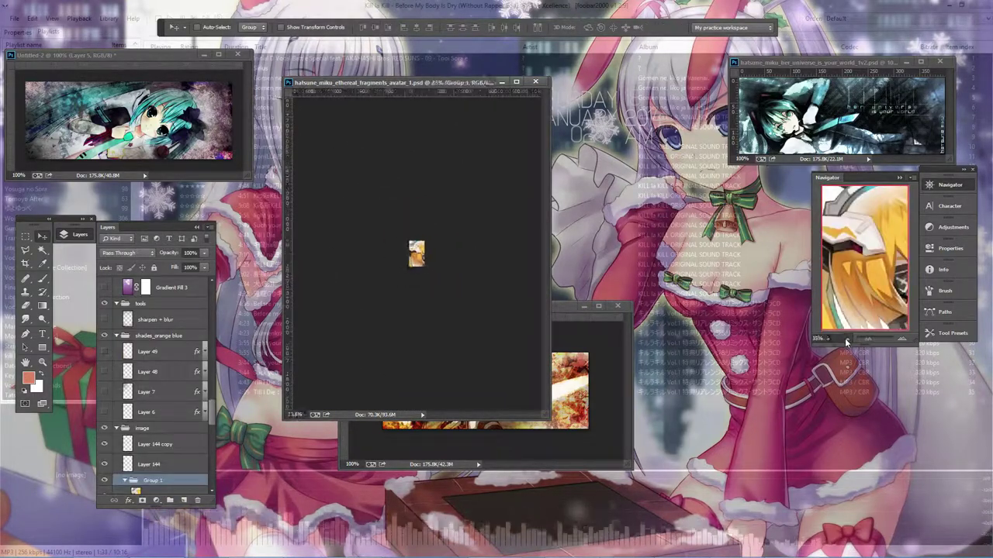
key("ctrl+t")
left_click(905, 343)
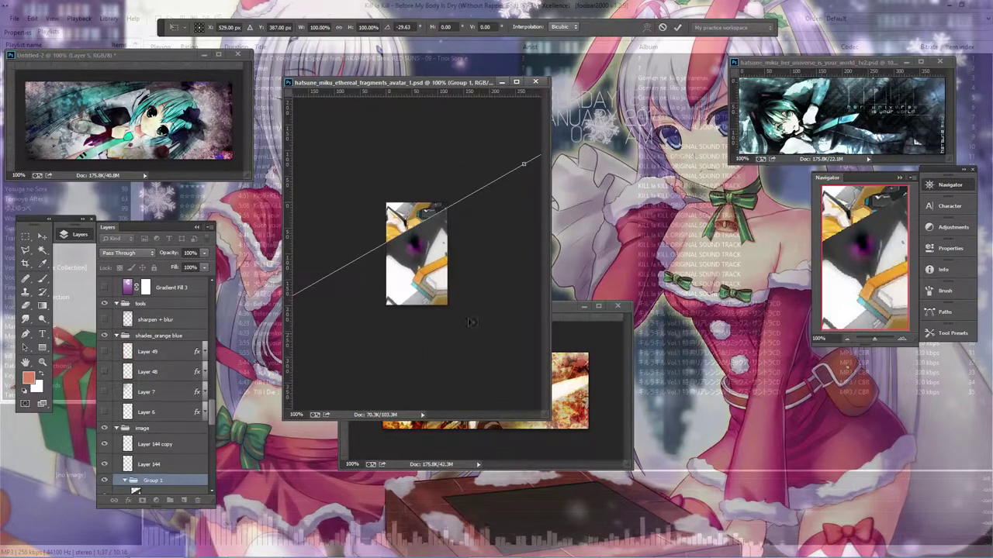
mouse_move(454, 221)
left_mouse_down()
mouse_move(441, 230)
mouse_move(438, 271)
left_mouse_up()
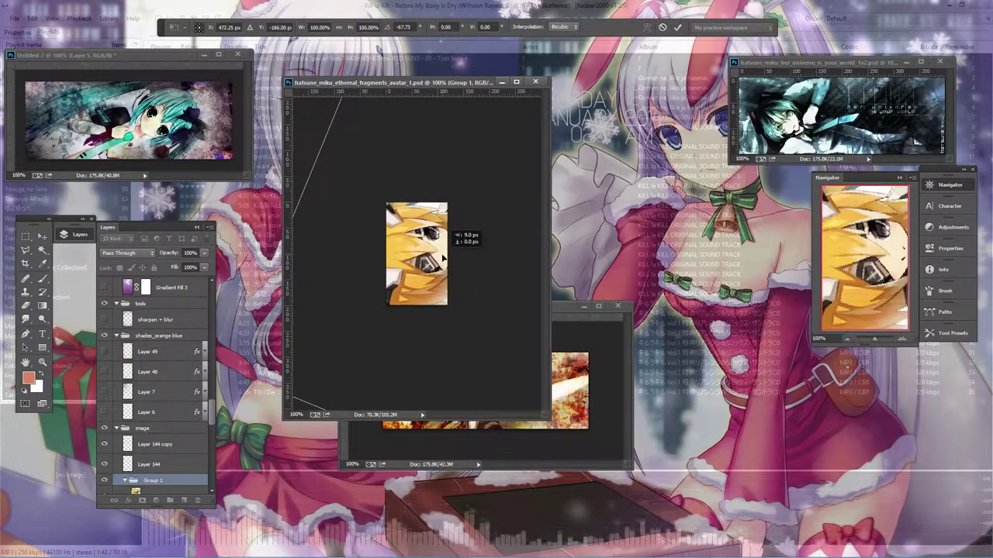
key("Return")
Expand Group 1 and delete the older stamped Layers 150–153
scroll(155, 388, "down", 3)
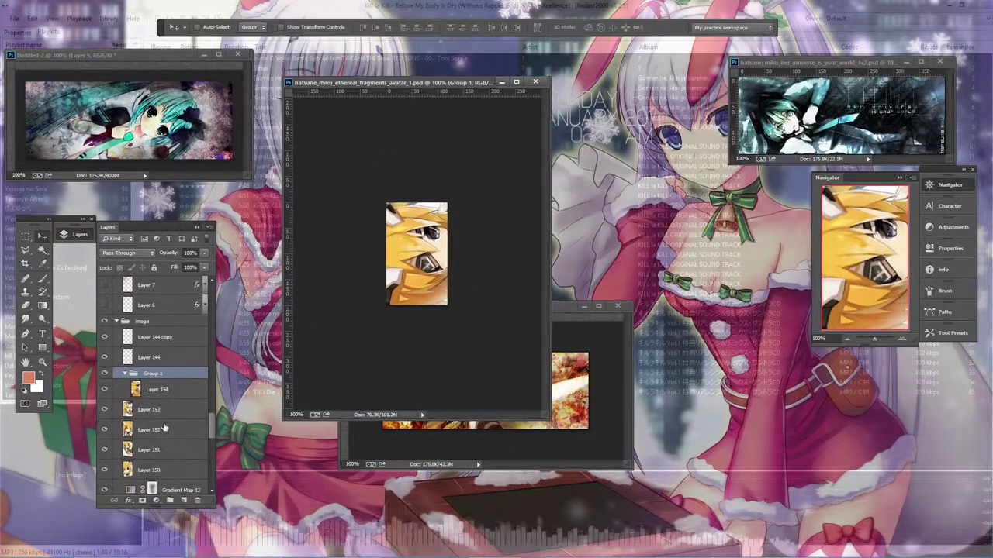
left_click(147, 398)
left_click(151, 345, "shift")
key("Delete")
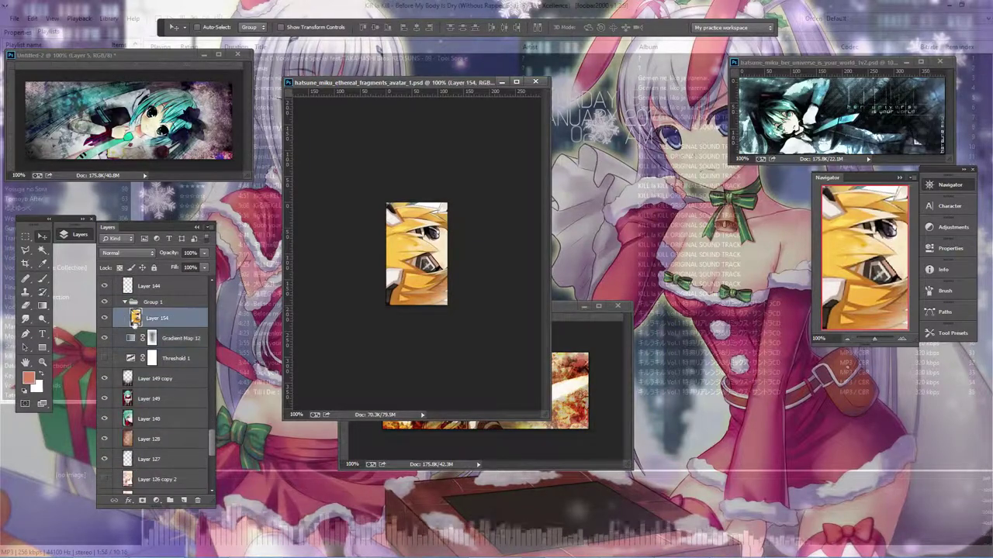
Duplicate Layer 154 and blend the copy in Multiply at 60% opacity
right_click(167, 358)
left_click(237, 173)
key("Return")
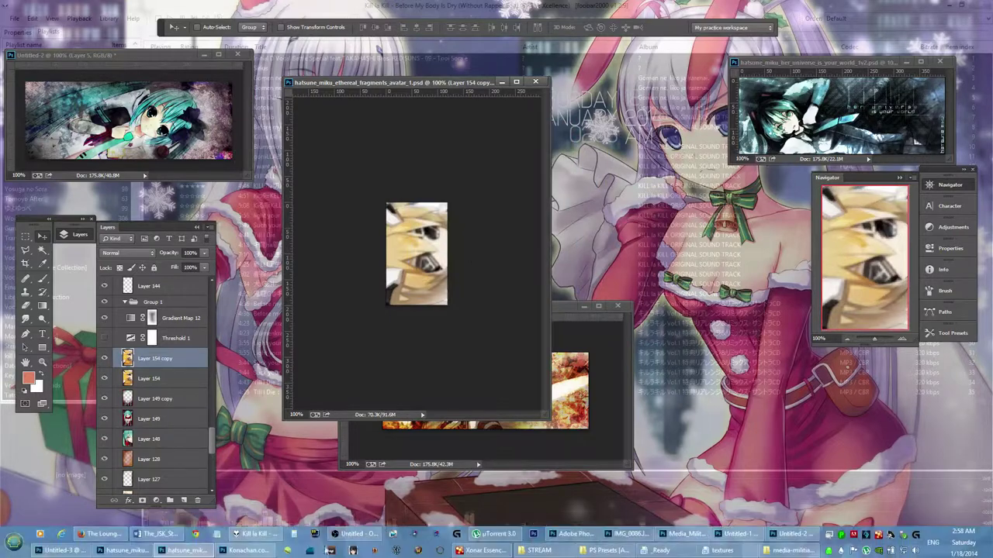
left_click(128, 253)
left_click(132, 277)
key("6")
Select the Brush tool and review its brush tip choices
key("b")
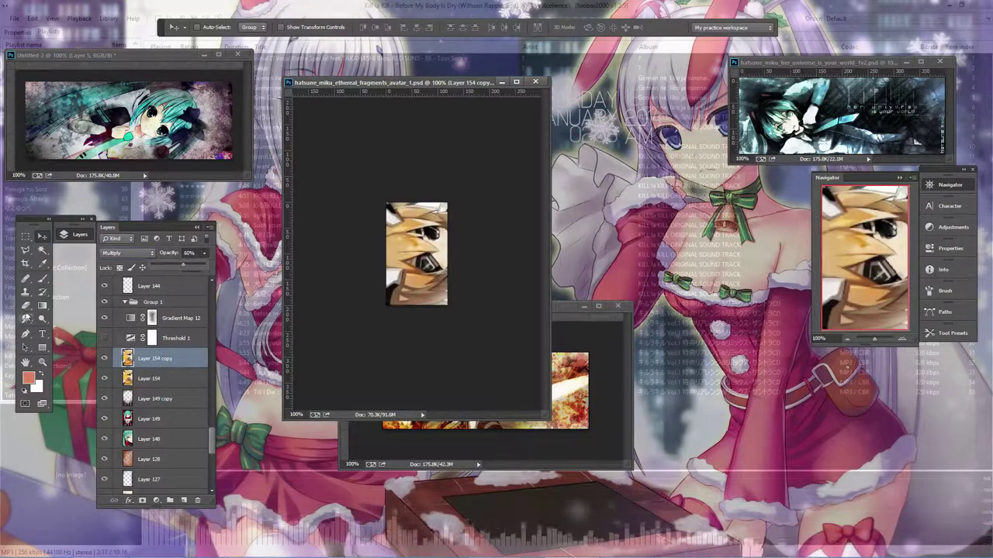
right_click(432, 273)
left_click(427, 254)
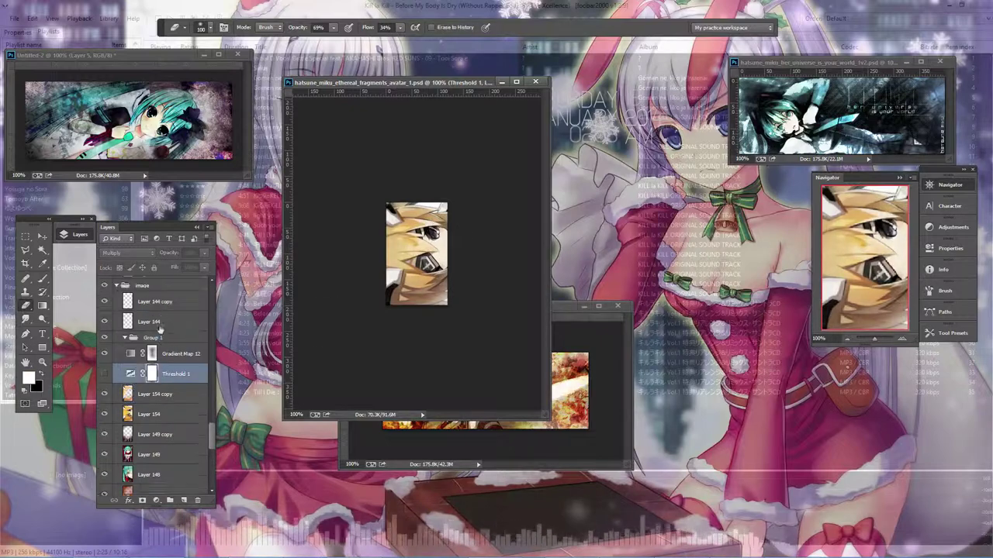
Set Layer 155 to Color Dodge and test pale yellow light strokes, then undo them
left_click(128, 252)
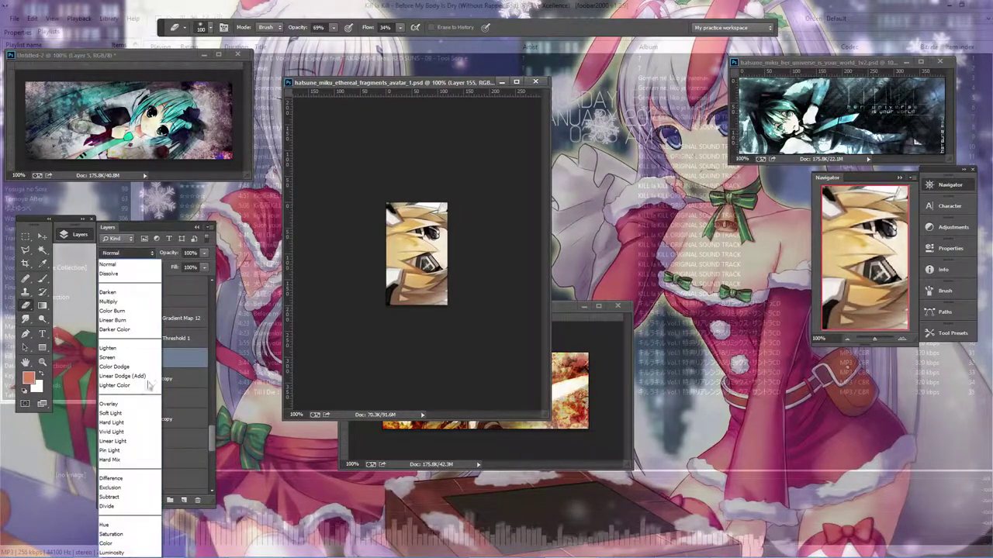
left_click(124, 380)
left_click(29, 377)
left_click(419, 225)
left_click(900, 136)
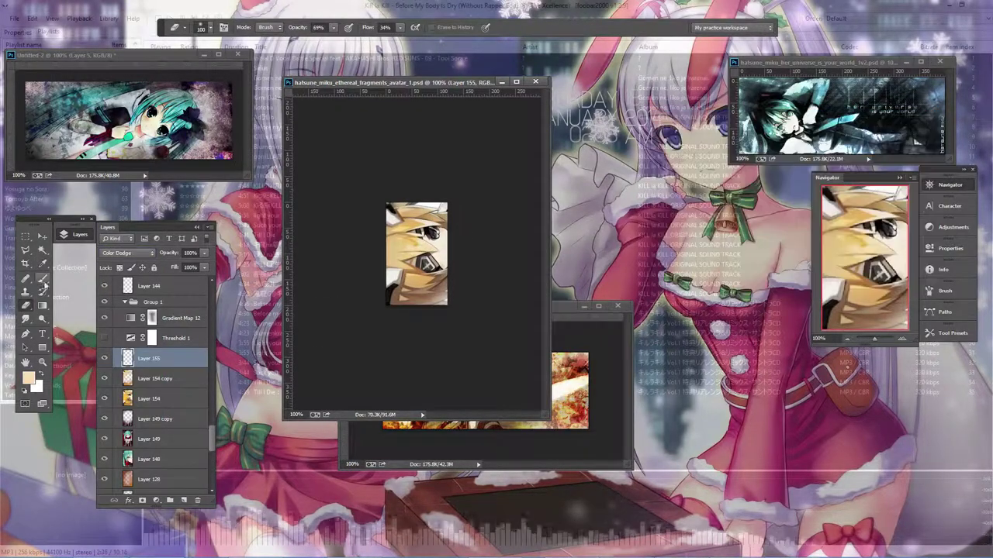
left_click(42, 278)
left_click_drag(403, 233, 411, 294)
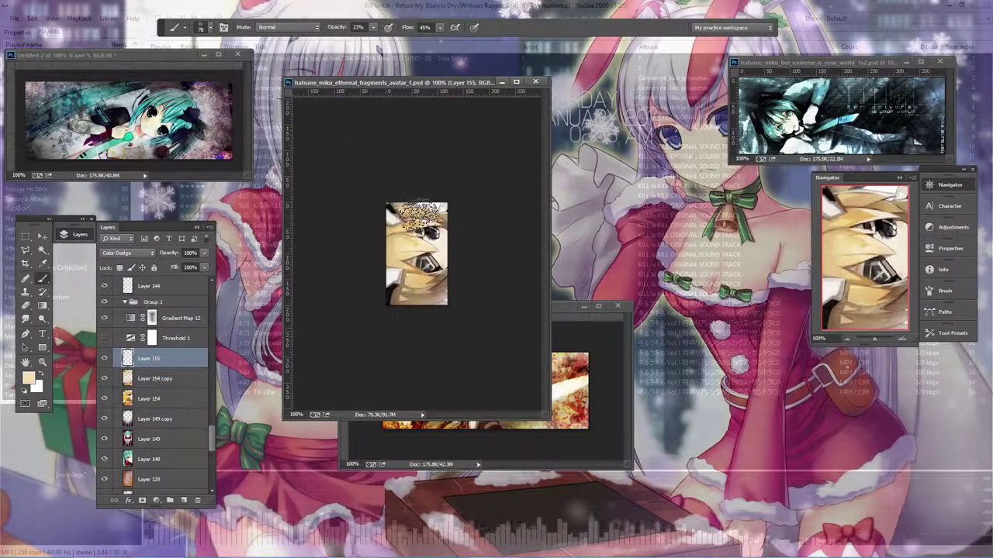
left_click_drag(403, 209, 395, 248)
key("ctrl+alt+z")
Pick a darker yellow, compare the light layer, try Color Burn, then return to Color Dodge
left_click(29, 377)
key("Return")
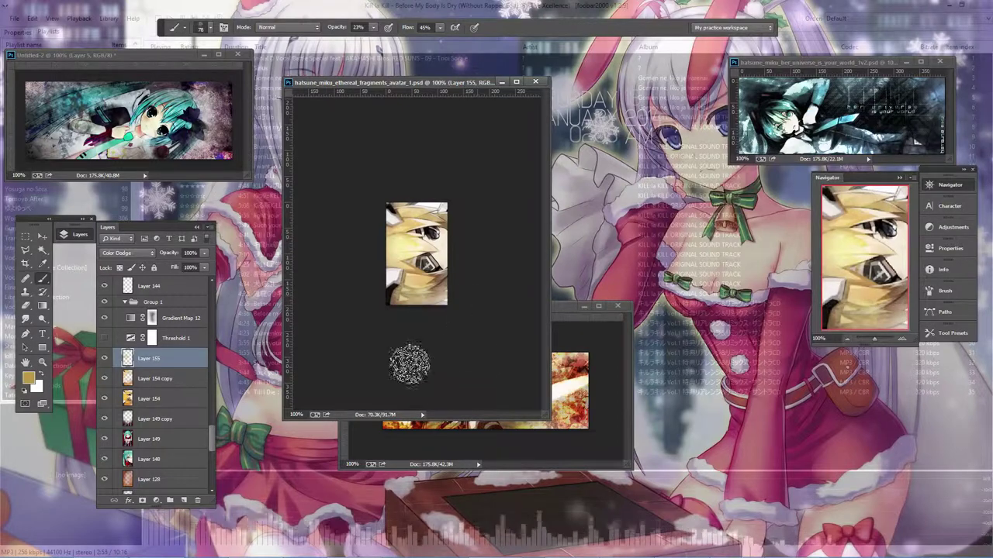
left_click(105, 358)
left_click(105, 358)
left_click(105, 358)
left_click(105, 358)
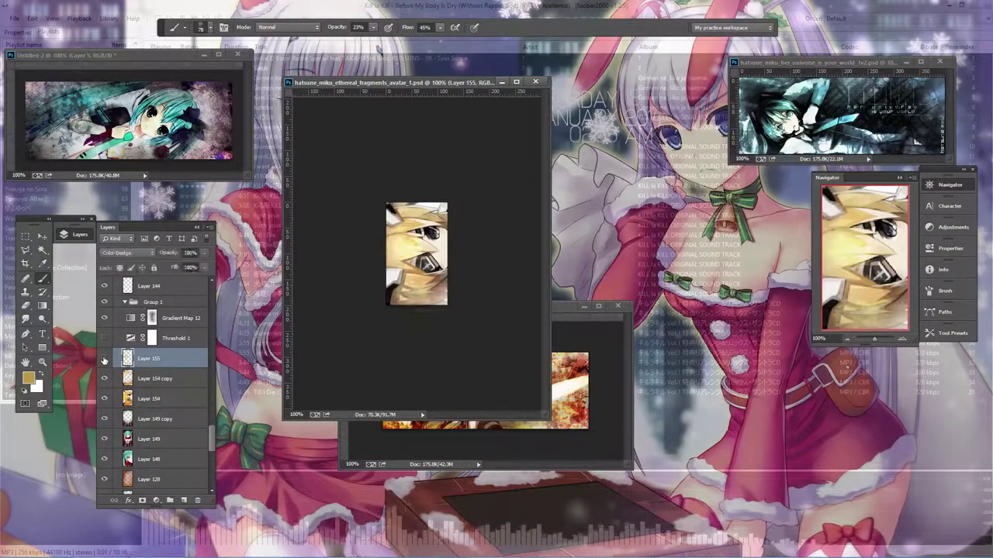
left_click(135, 253)
left_click(141, 311)
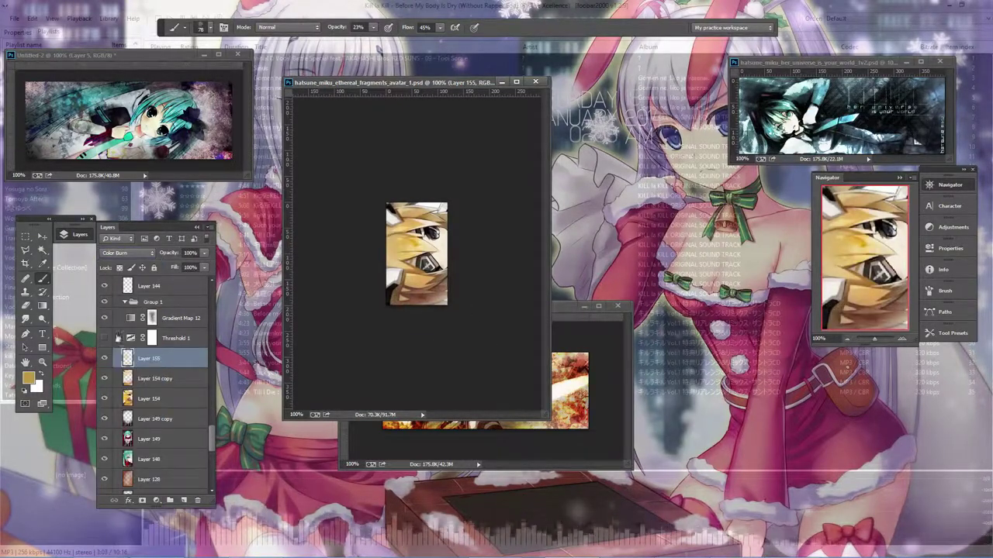
left_click(105, 358)
left_click(105, 358)
left_click(135, 253)
left_click(141, 362)
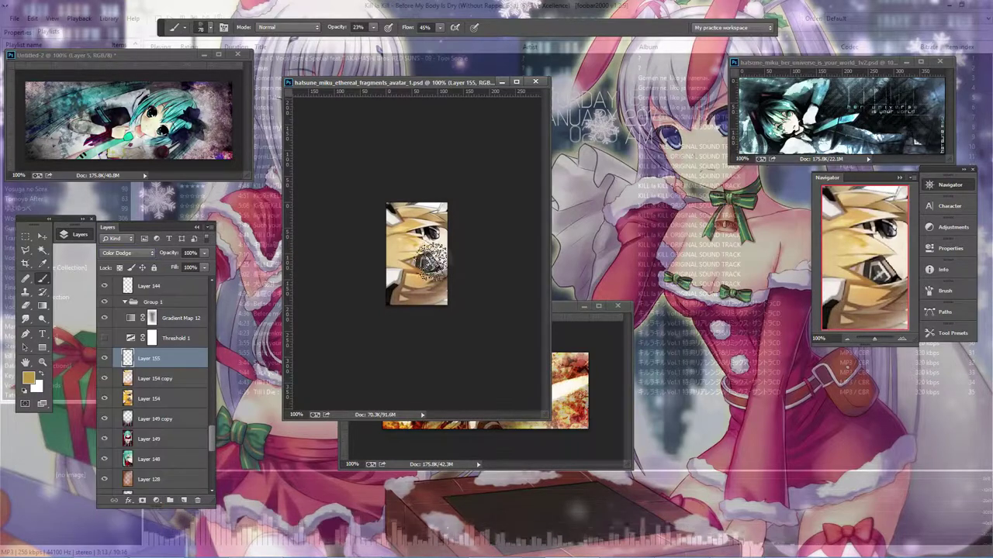
Adjust the painting colour's hue and set the brush size to 69
right_click(429, 263)
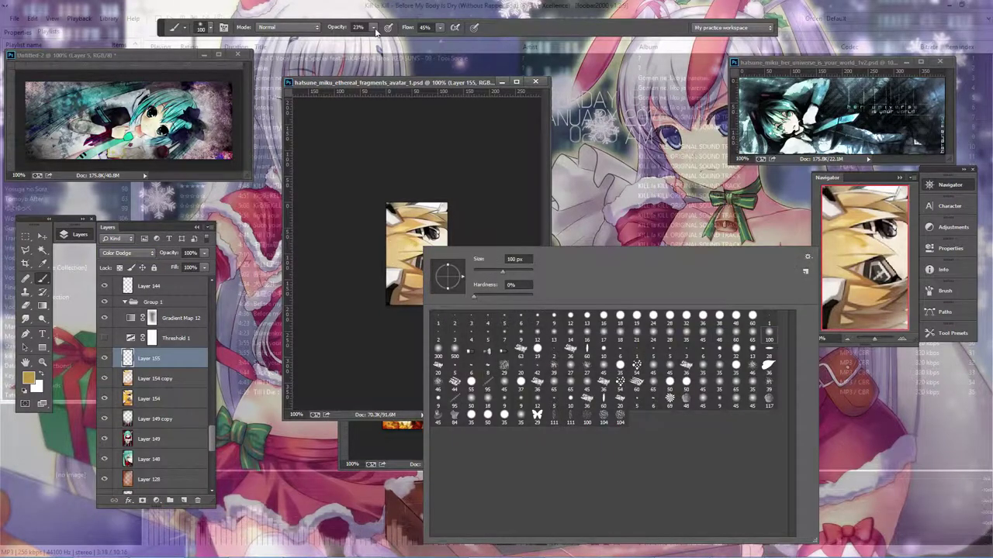
key("Escape")
key("i")
mouse_move(815, 259)
left_mouse_down()
mouse_move(813, 244)
mouse_move(814, 259)
left_mouse_up()
key("Return")
key("b")
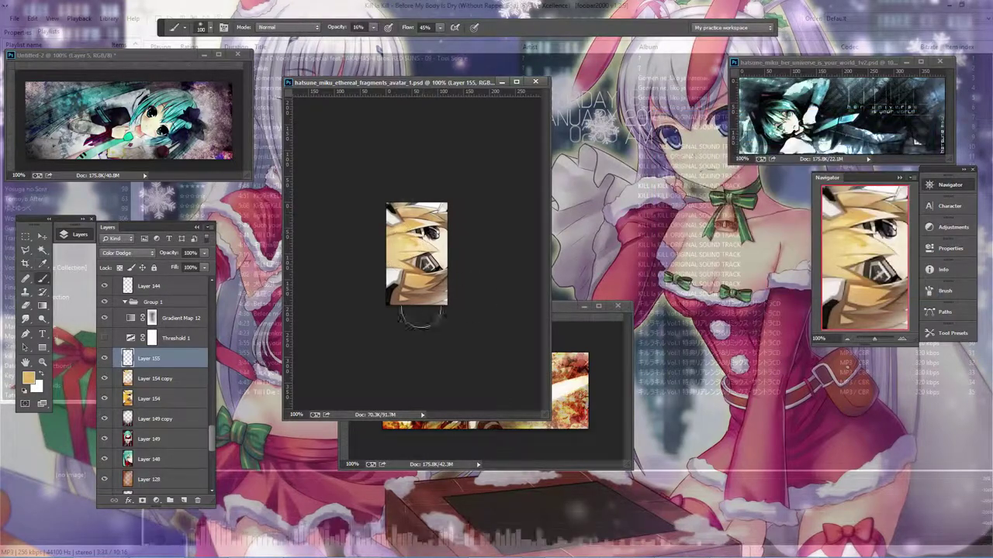
right_click(405, 242)
type("69")
key("Return")
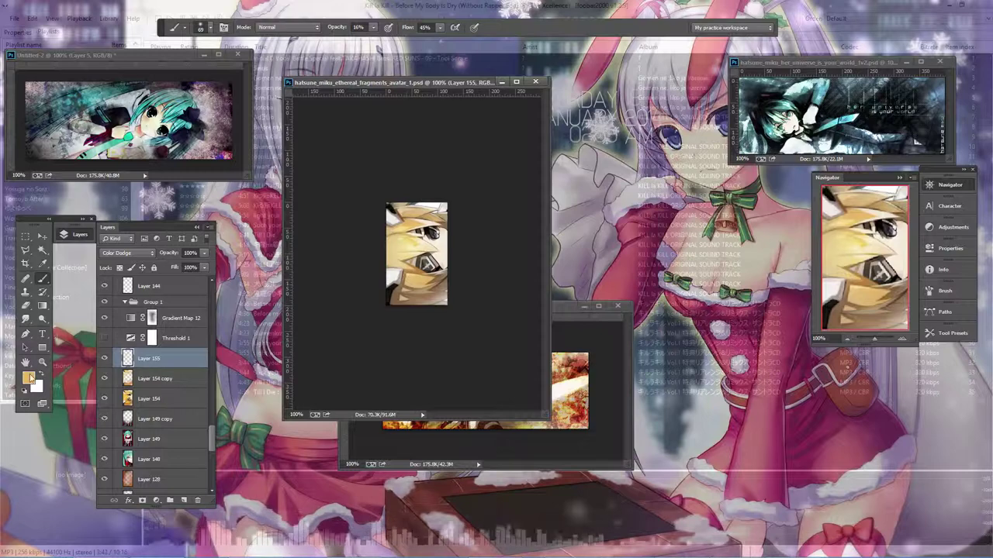
Choose a purple foreground colour for the brushed light
left_click(30, 377)
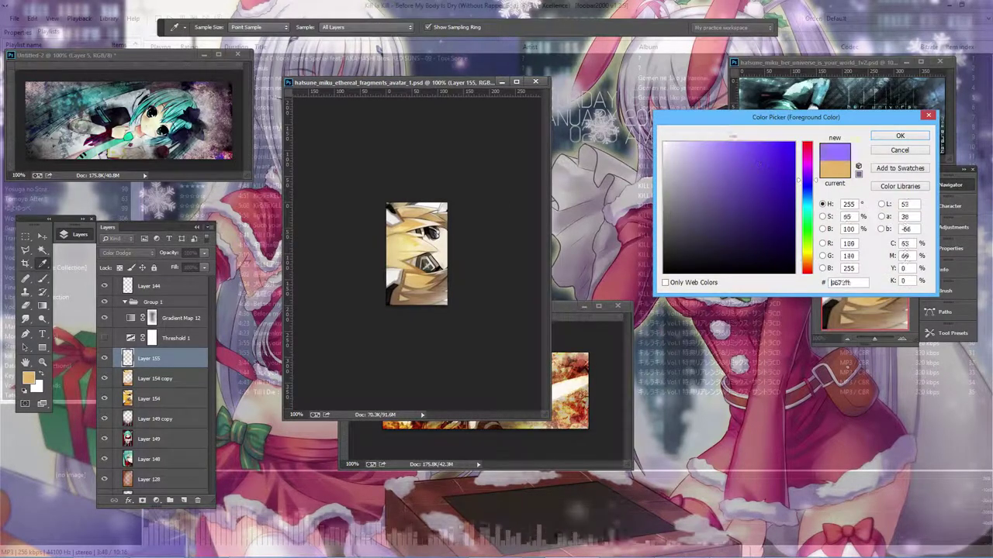
key("Return")
right_click(450, 234)
key("Return")
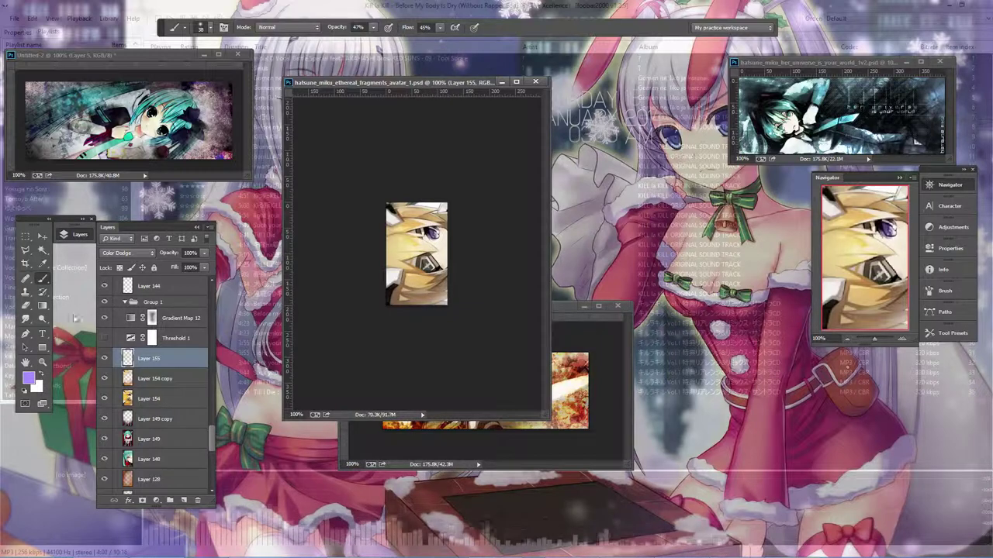
Switch to the Eraser and zoom the avatar to 200% to refine the light
key("e")
right_click(450, 231)
key("Return")
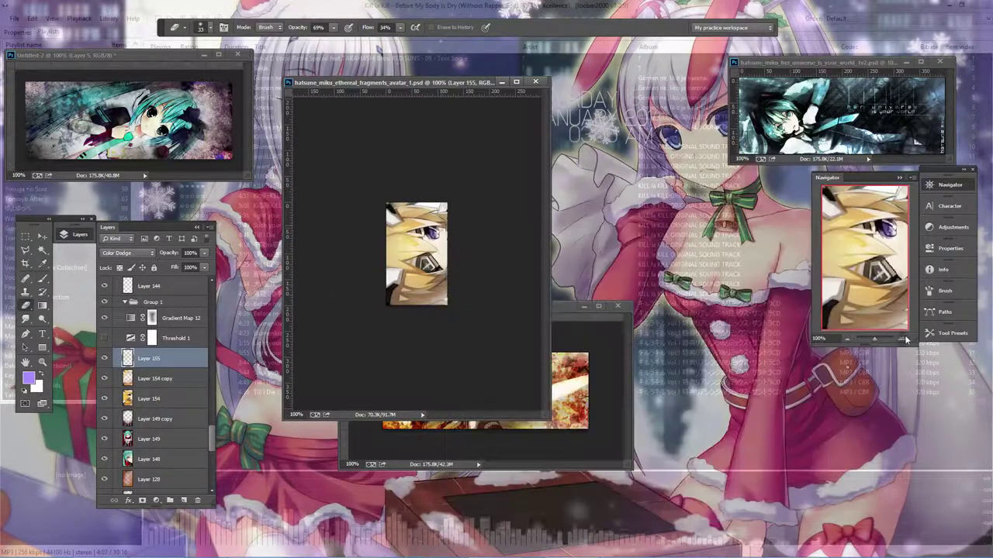
key("ctrl+plus")
key("b")
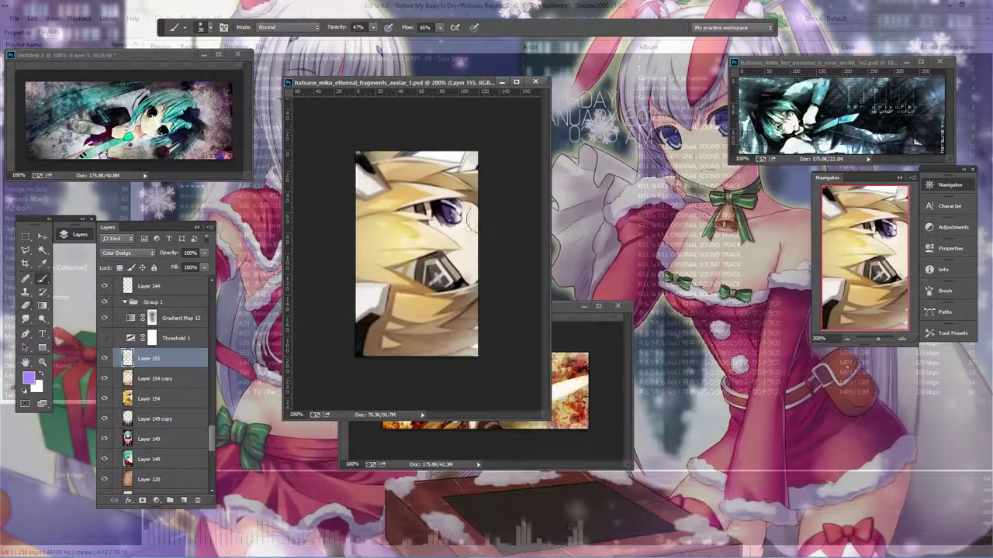
key("e")
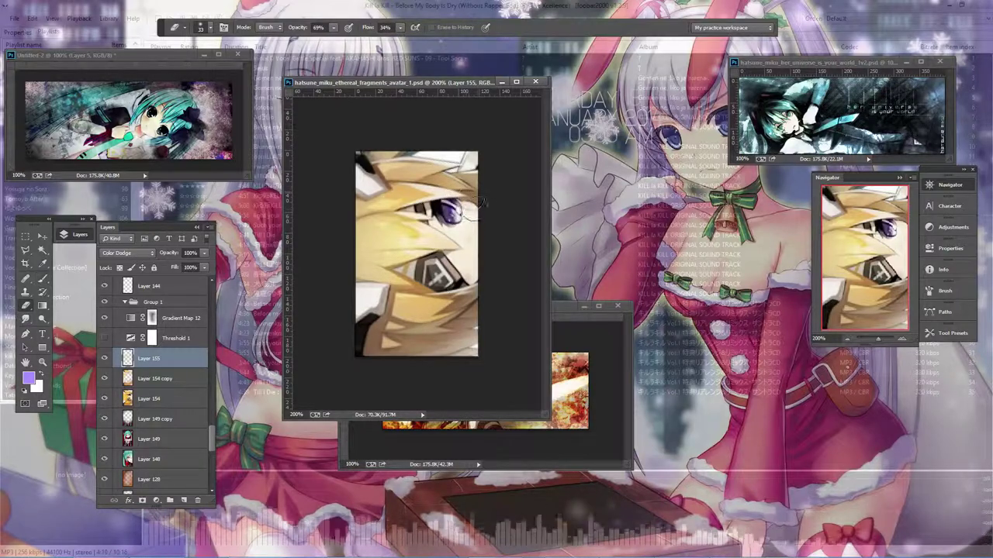